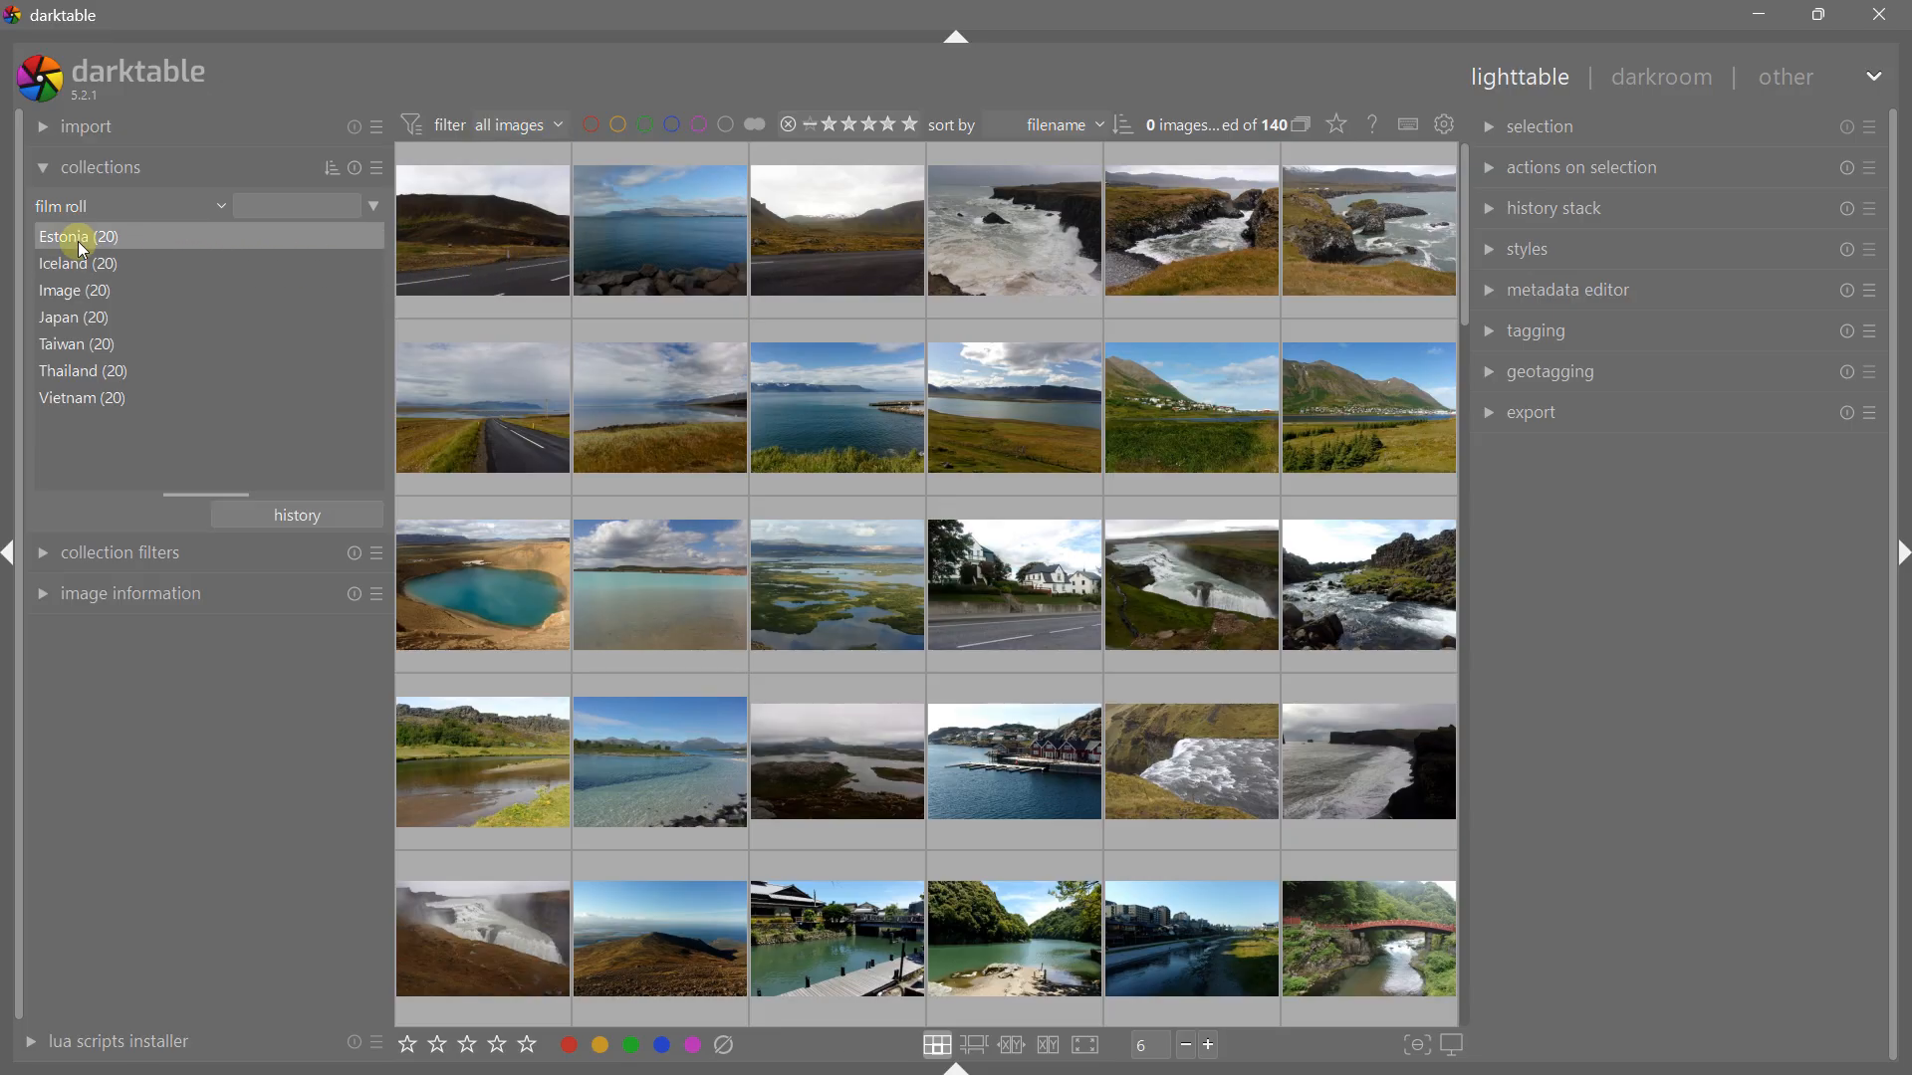
# Step: Show the Image film roll and open its photo of the large rock on the rocky coast for editing in the darkroom
pyautogui.click(73, 289)
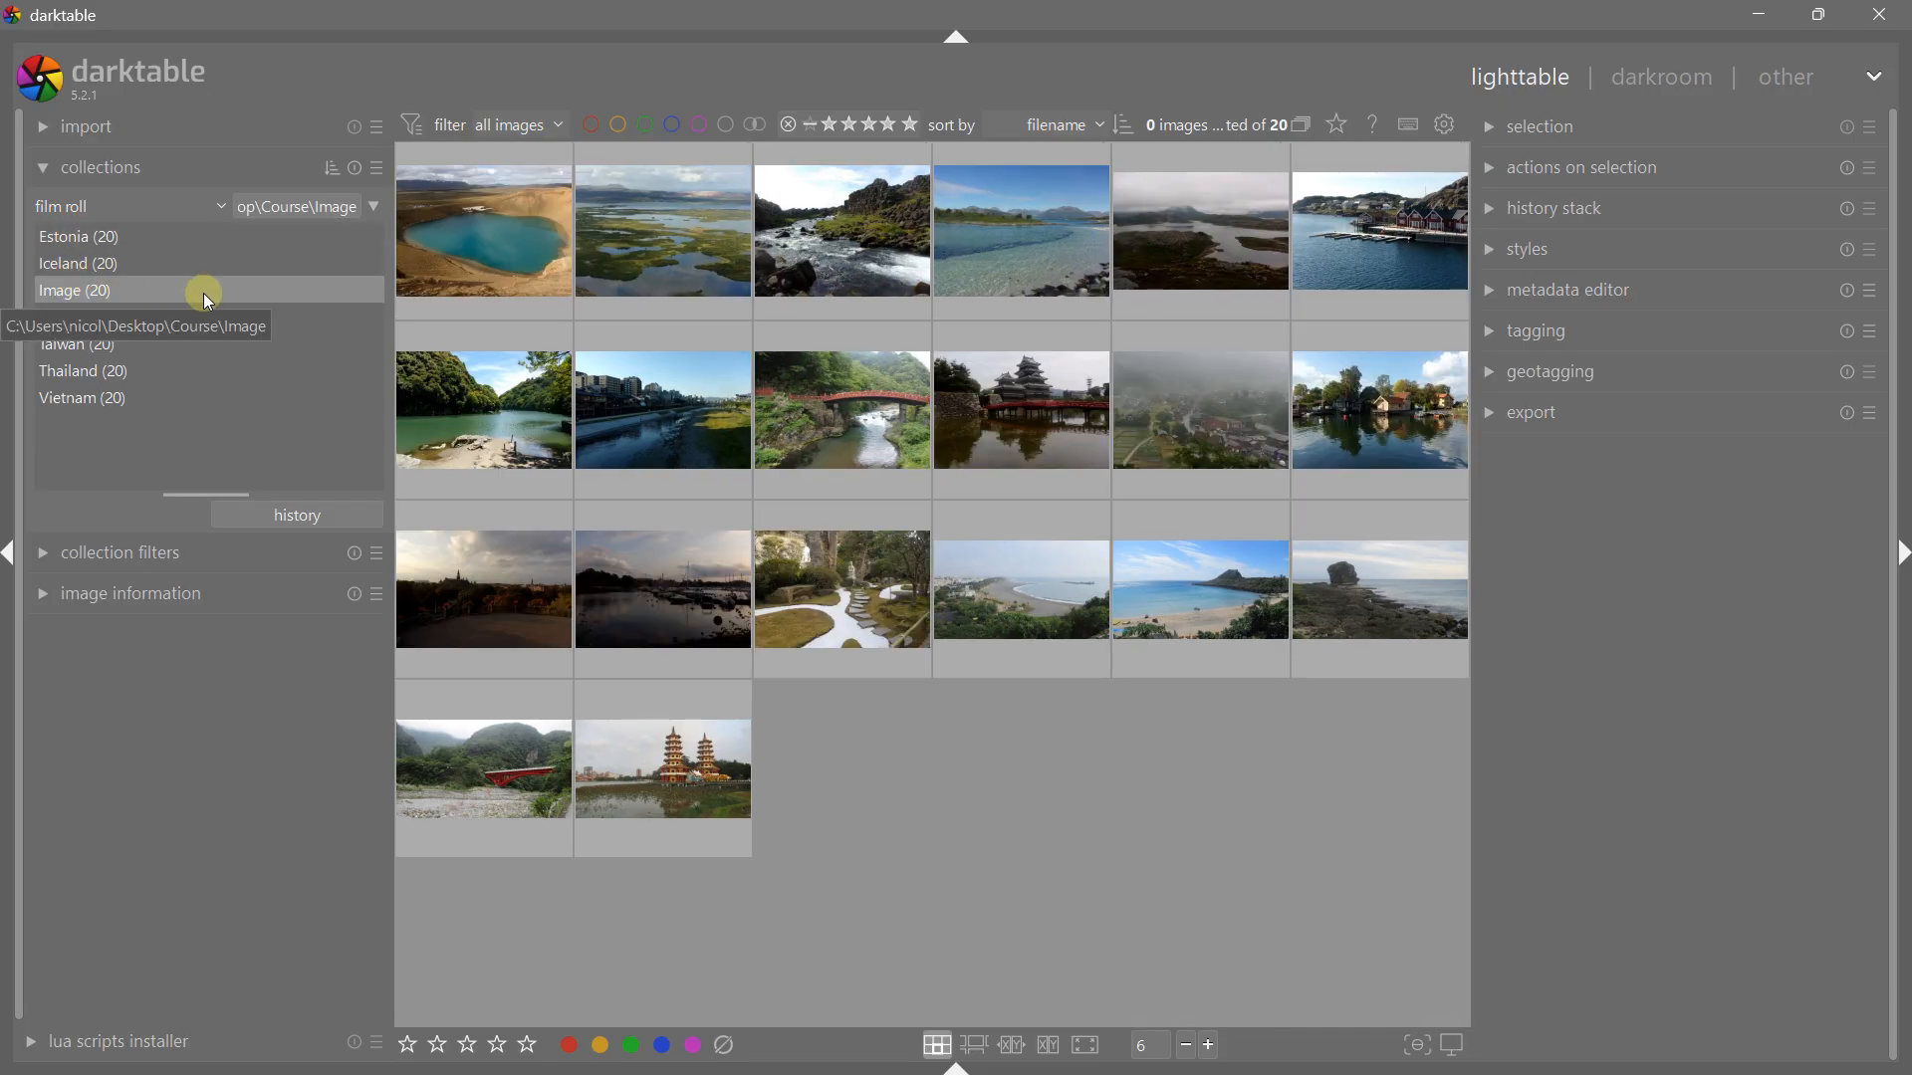
pyautogui.click(1368, 583)
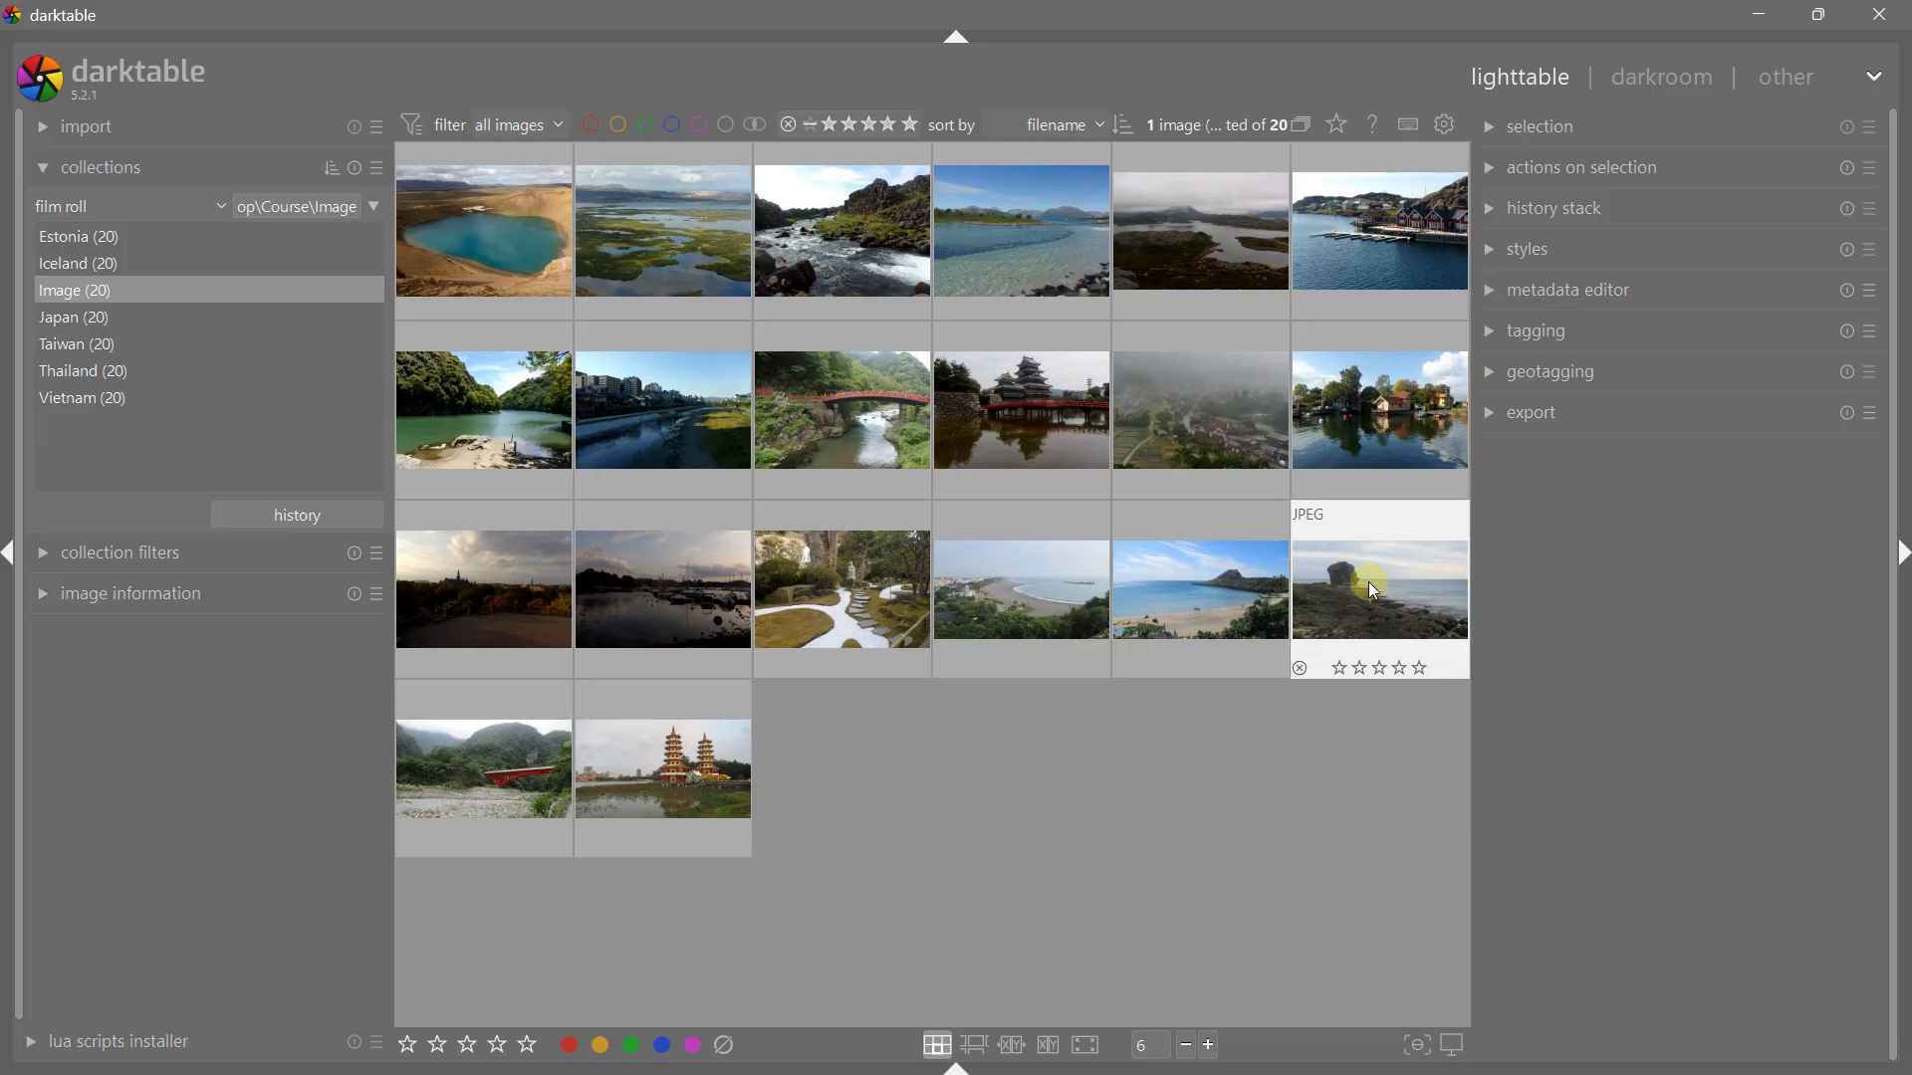
pyautogui.doubleClick(1373, 589)
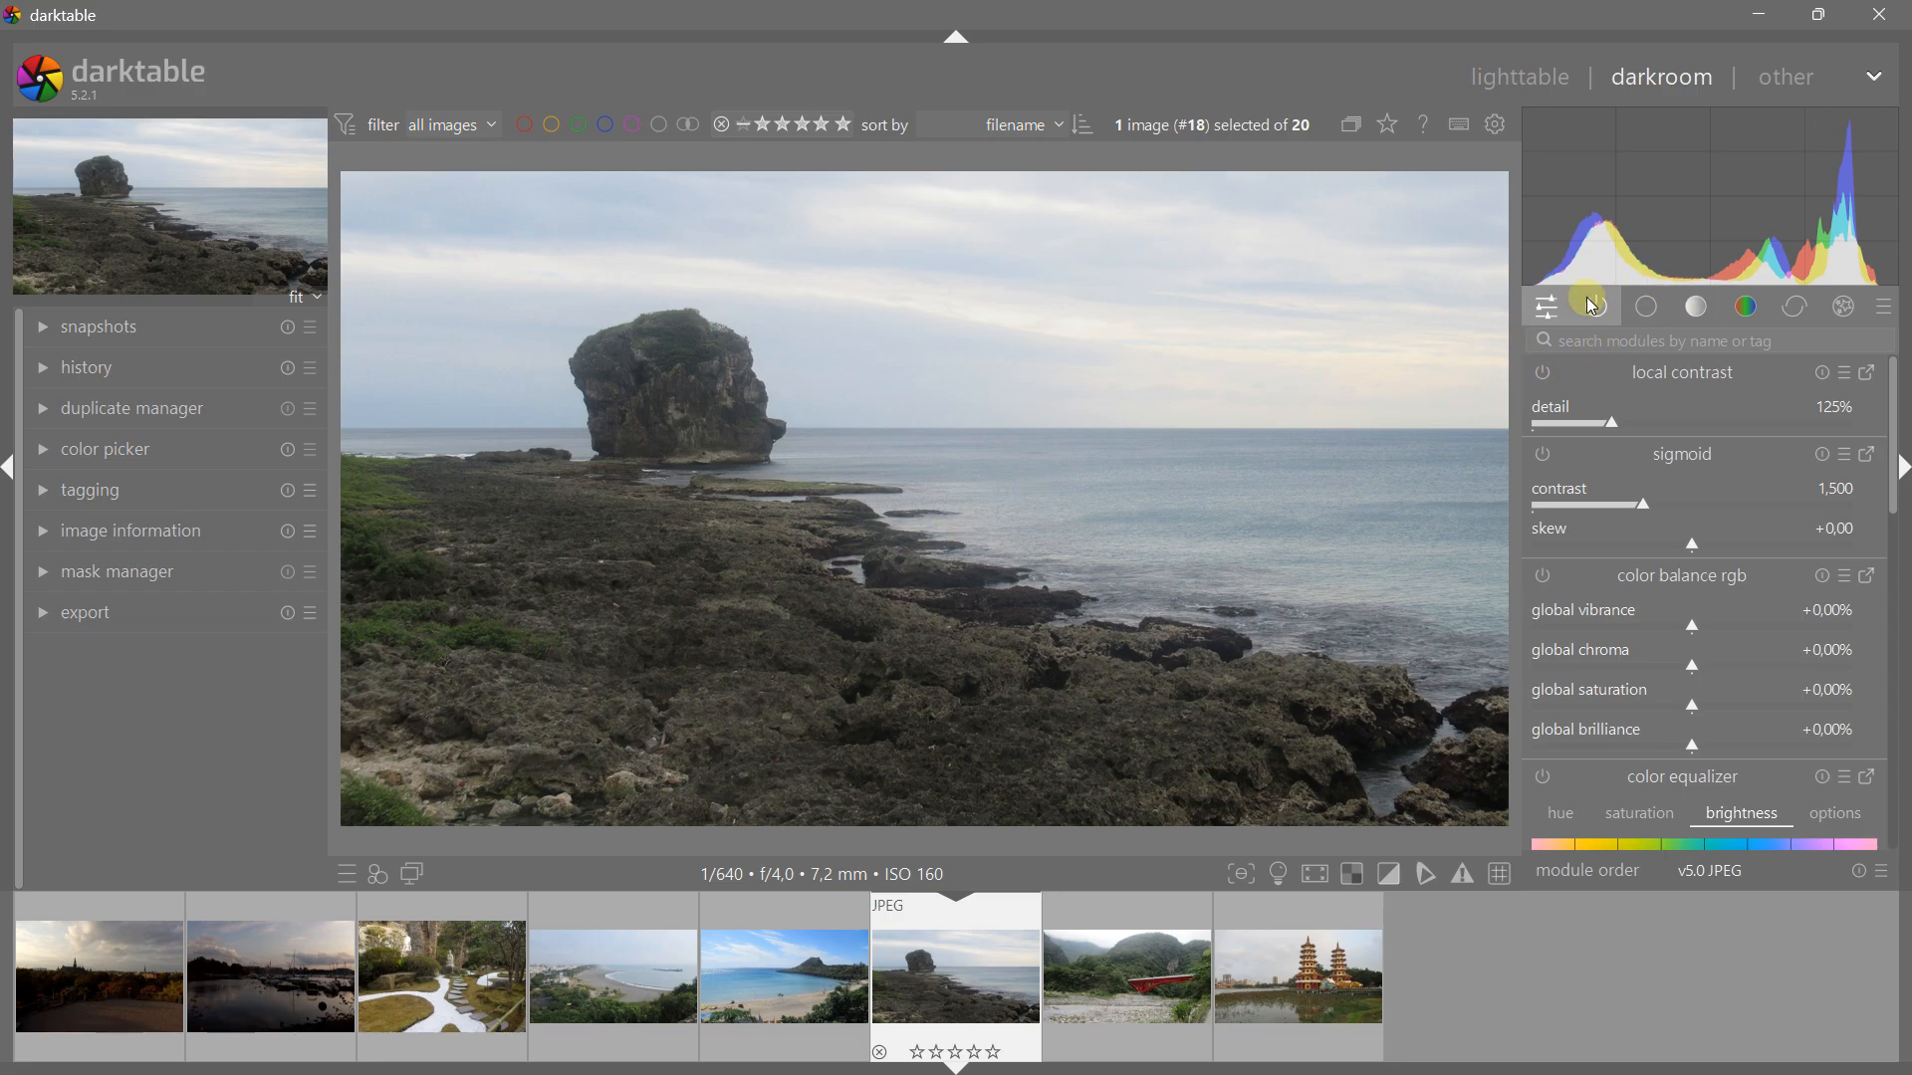
# Step: Expand the shadows and highlights module in the base group and enable it for the photo
pyautogui.click(1652, 307)
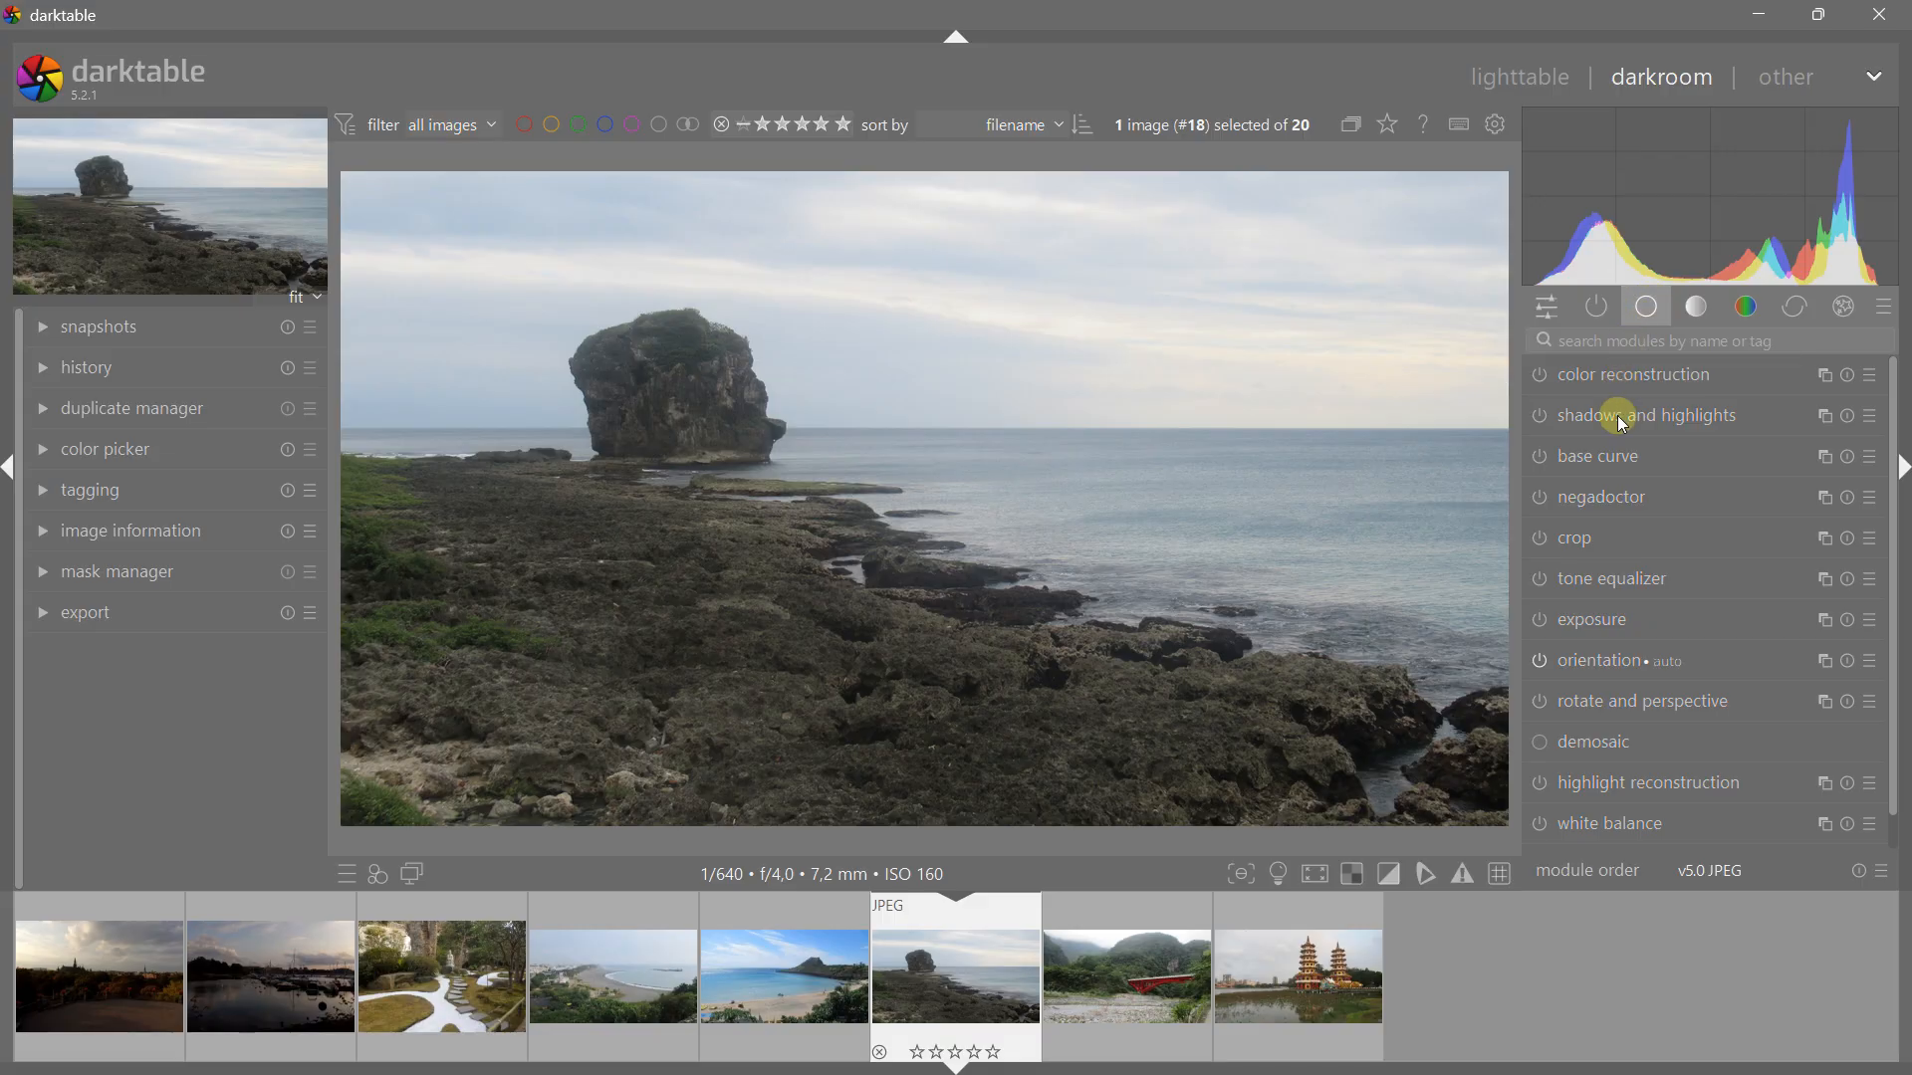
pyautogui.moveTo(1620, 465)
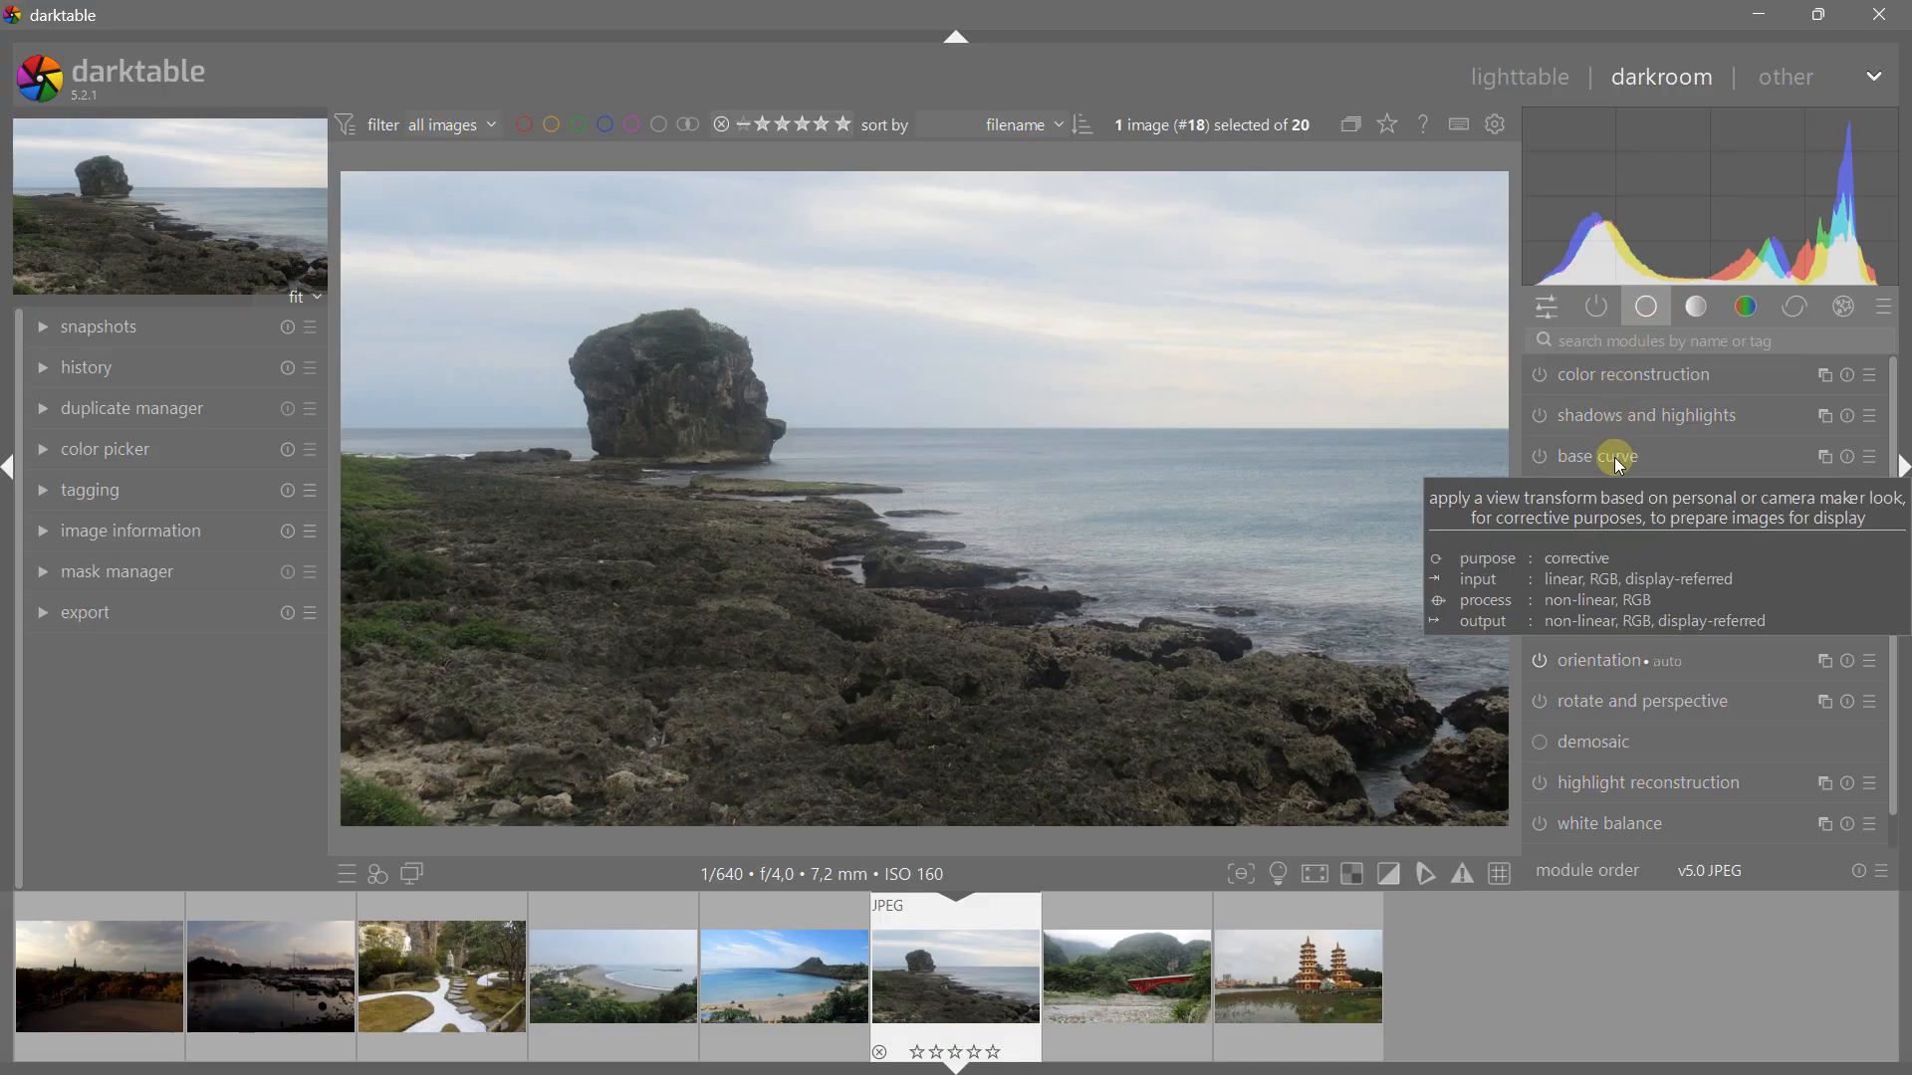
pyautogui.click(1682, 318)
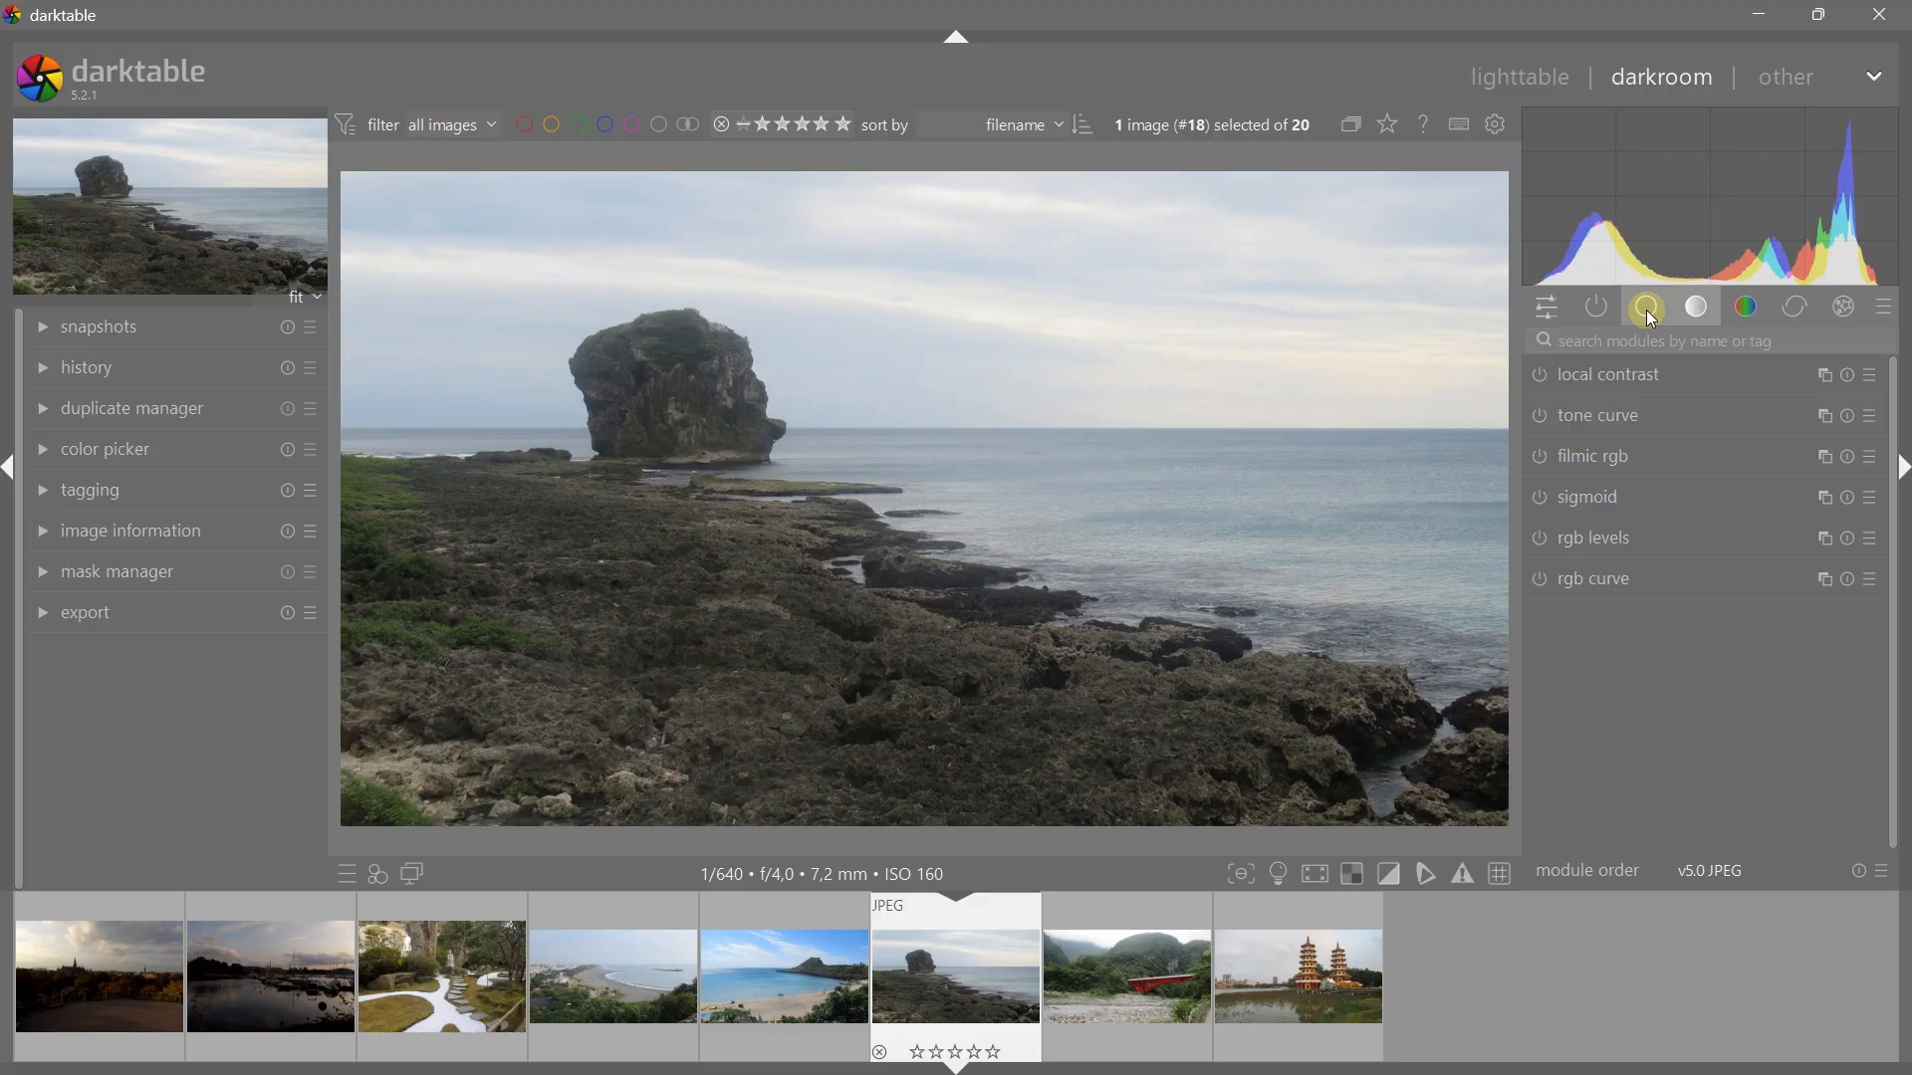
pyautogui.click(1646, 309)
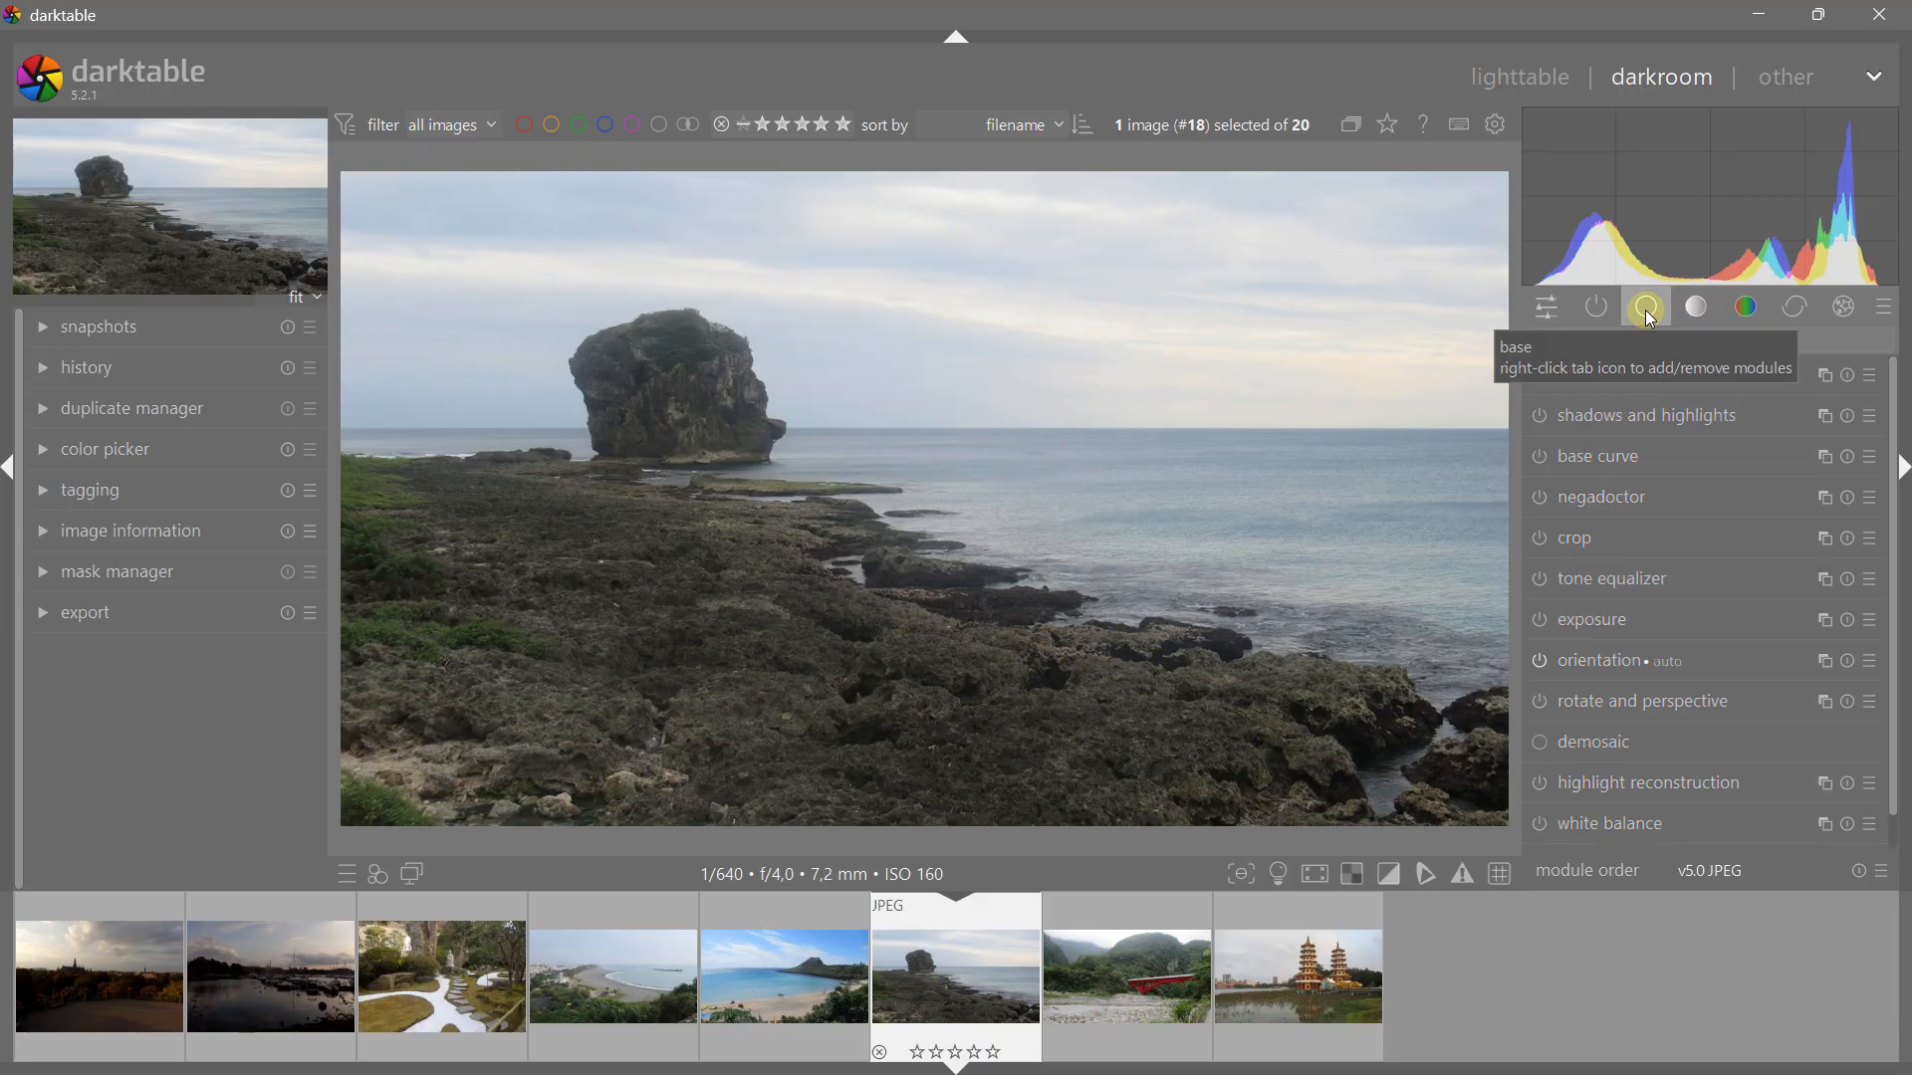
pyautogui.click(1629, 345)
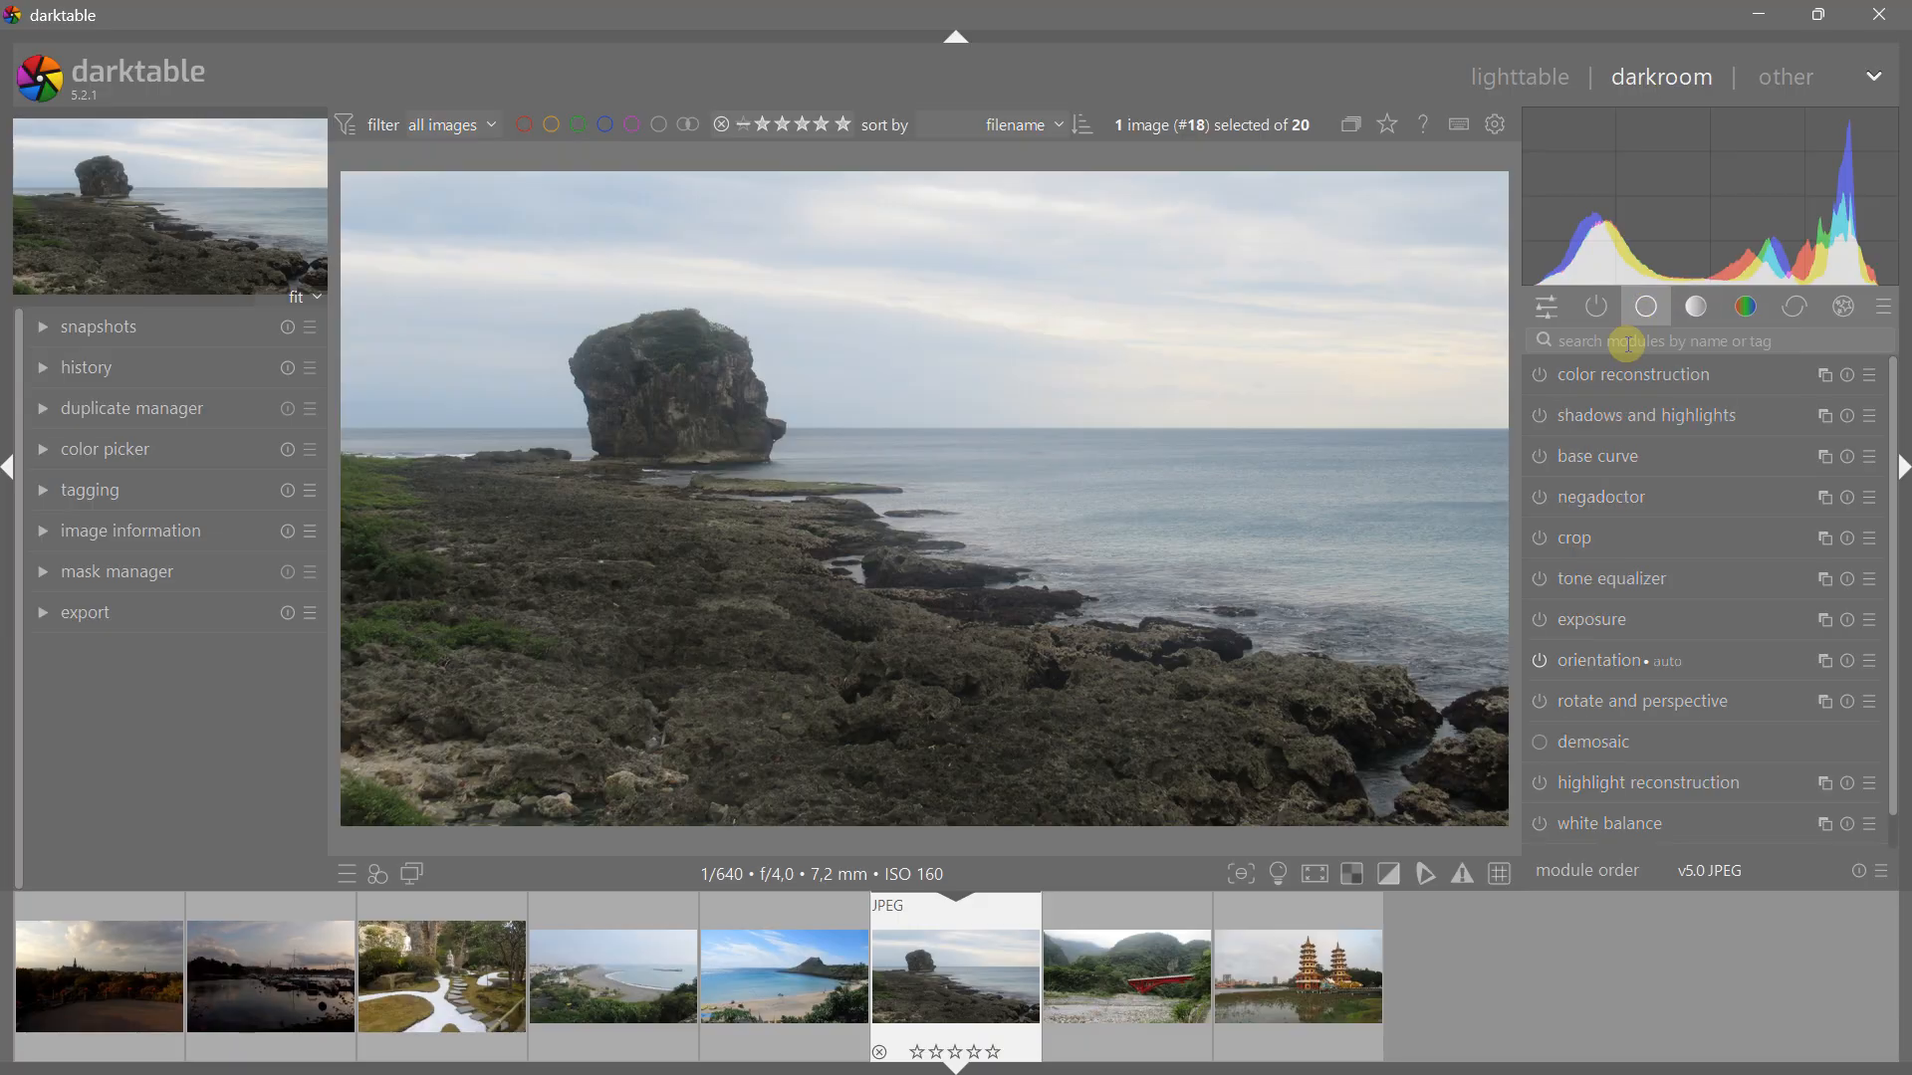
pyautogui.click(1609, 428)
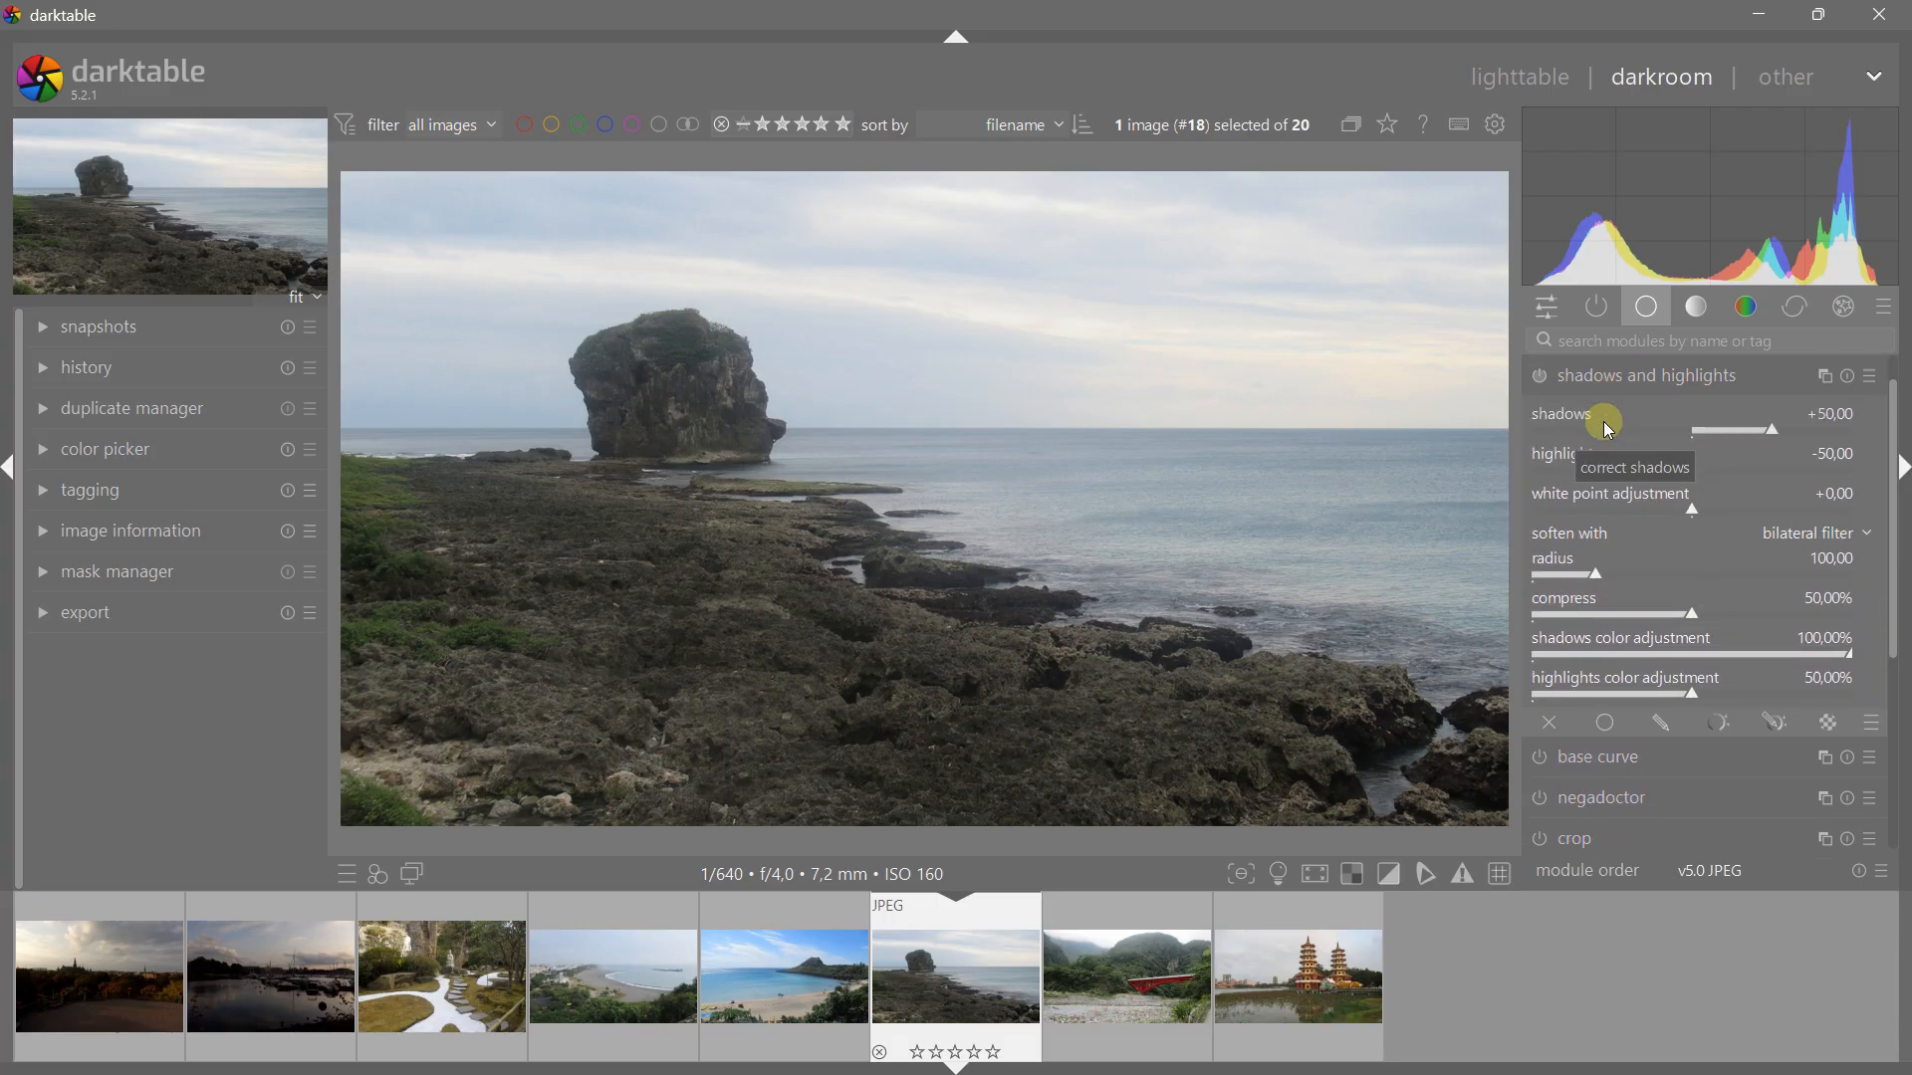
pyautogui.click(1543, 380)
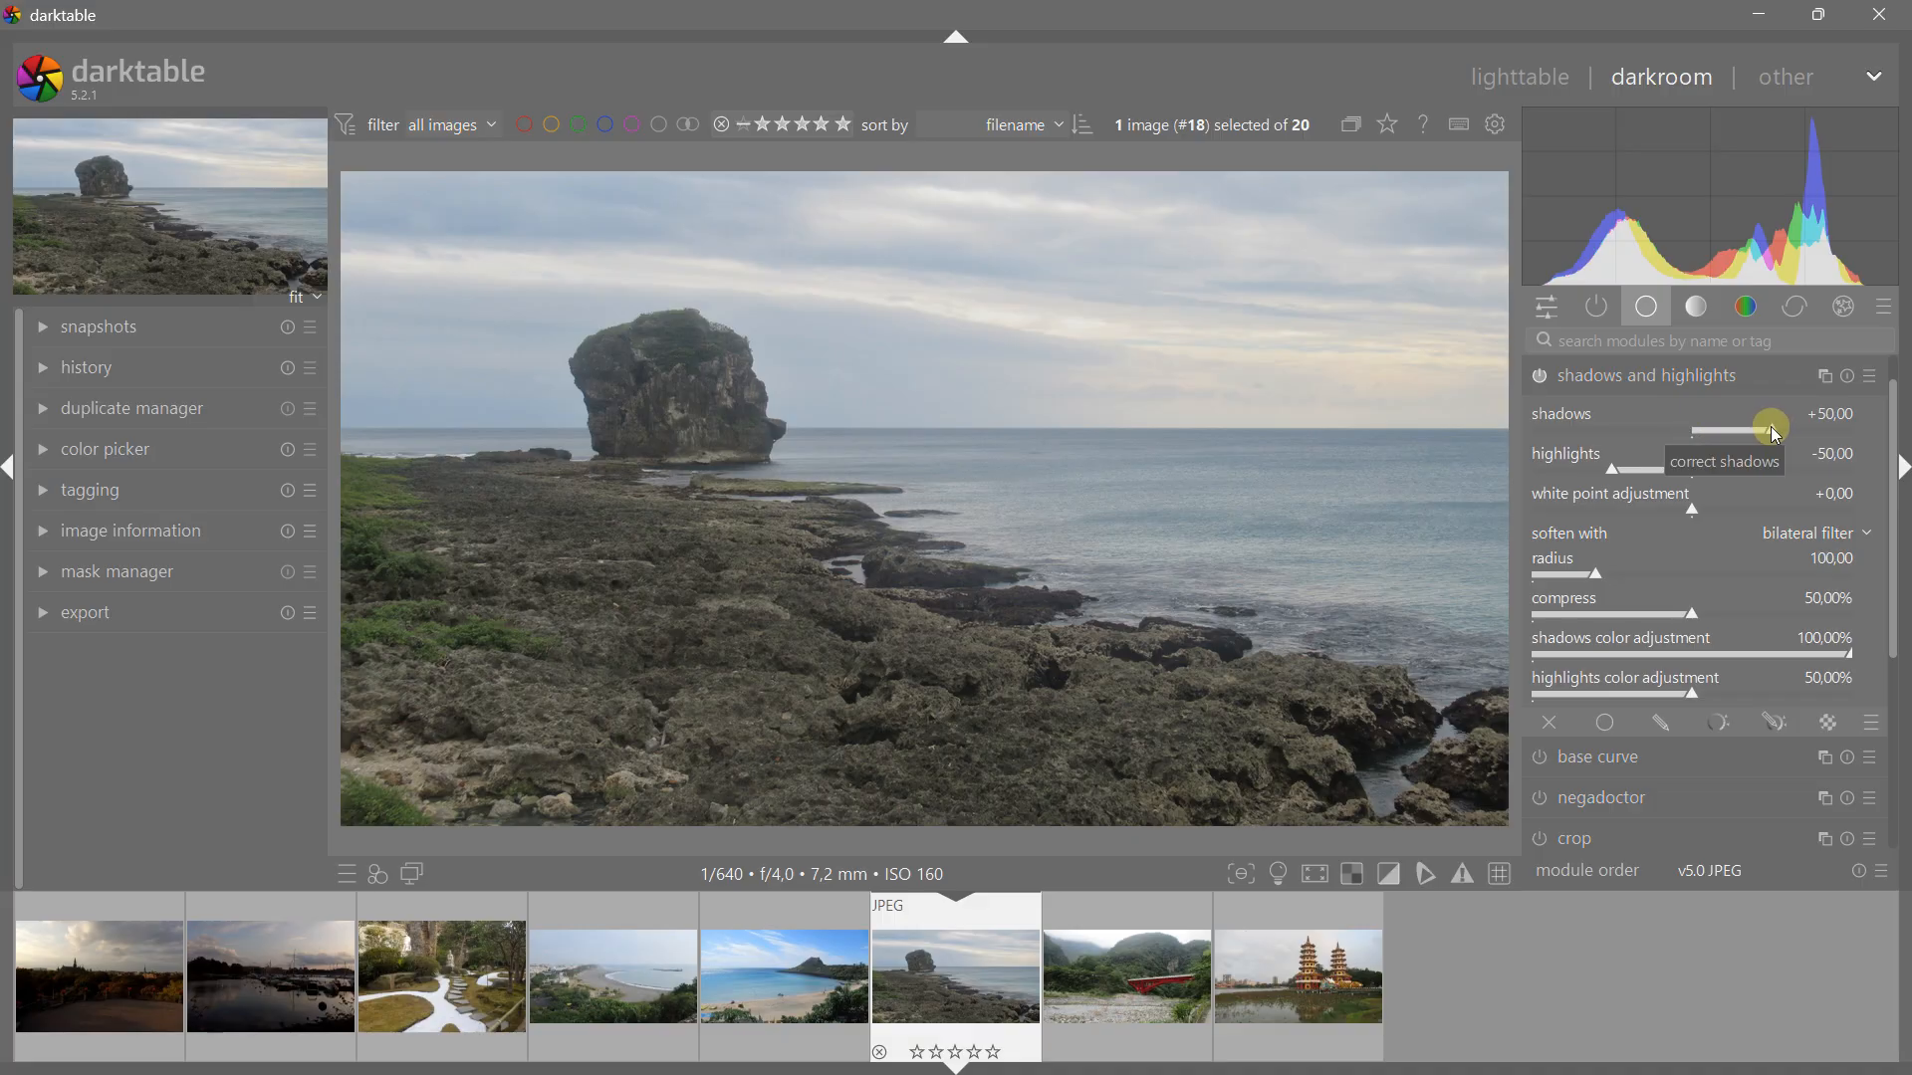
# Step: Test both extremes of the shadows and highlights sliders, settling on shadows +43.48 and highlights -37.27
pyautogui.moveTo(1646, 482); pyautogui.dragTo(1600, 461)
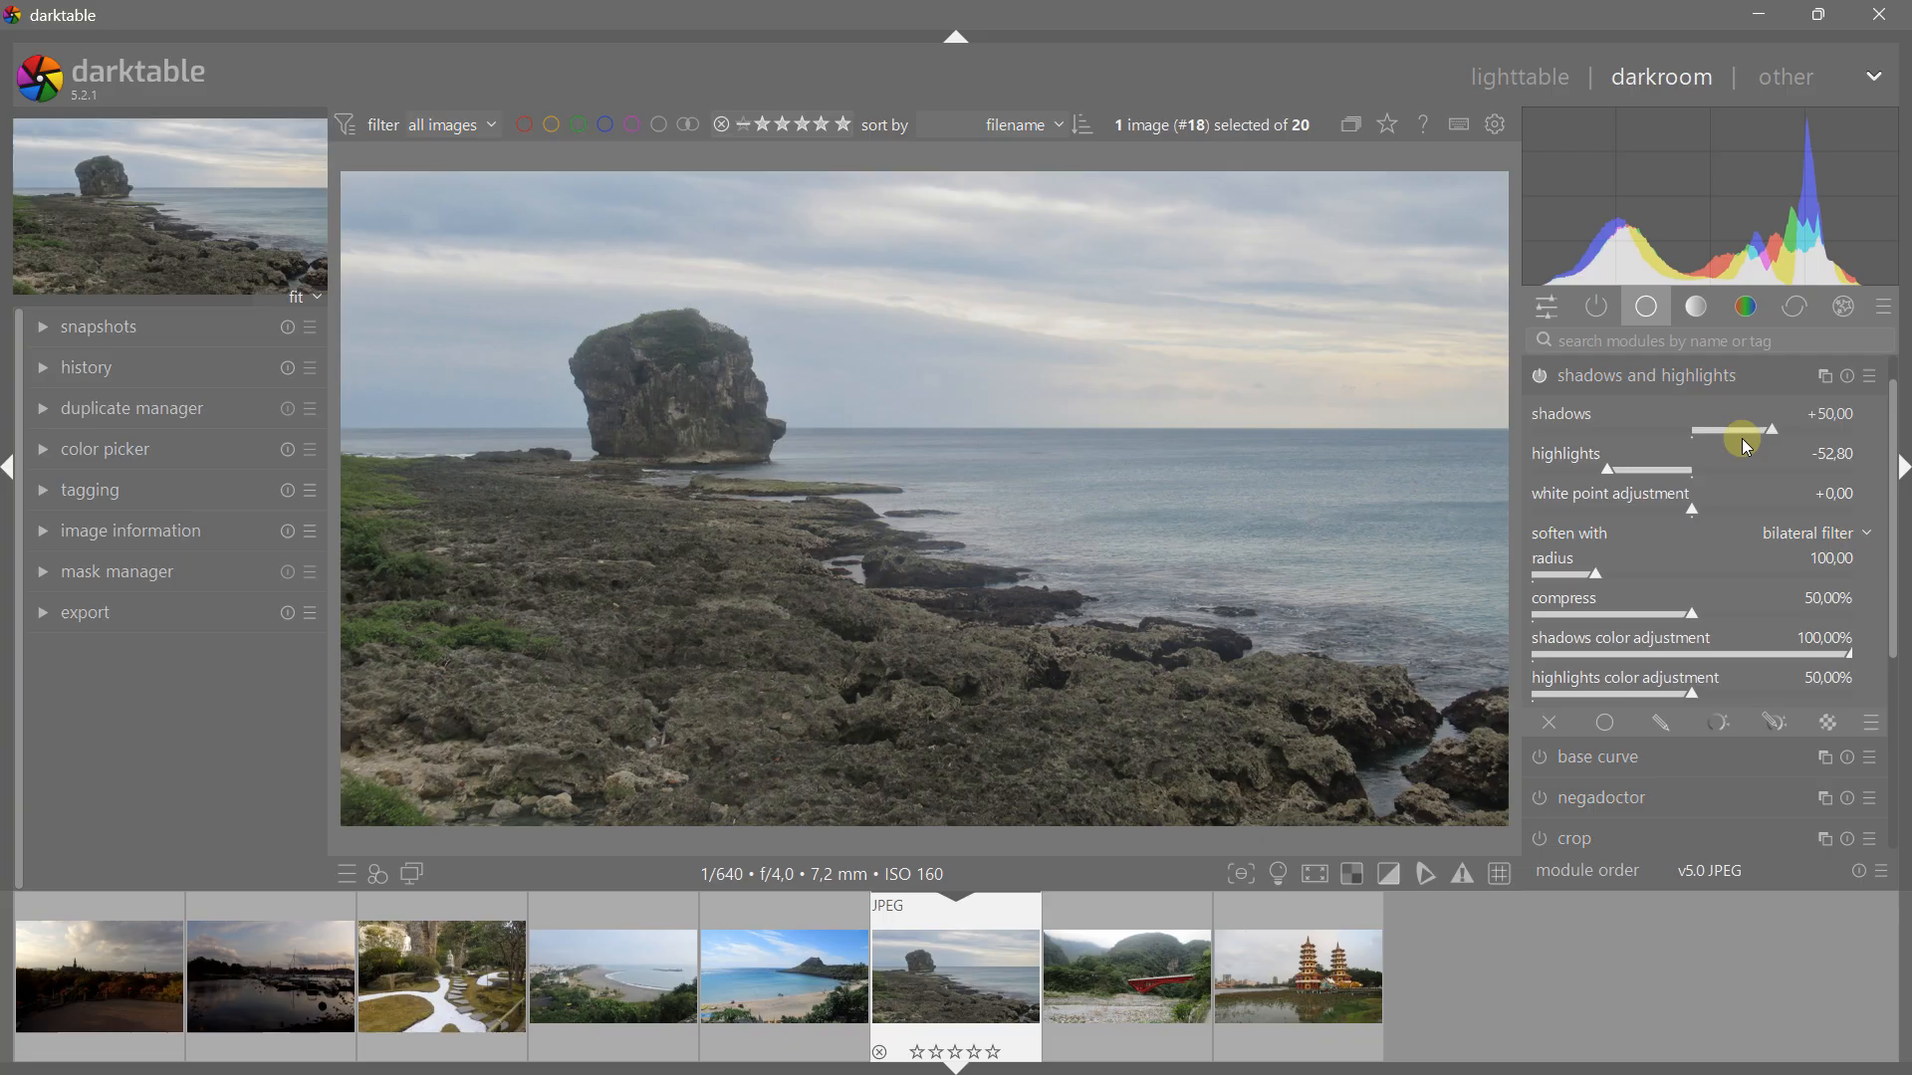
pyautogui.moveTo(1772, 427); pyautogui.dragTo(1785, 472)
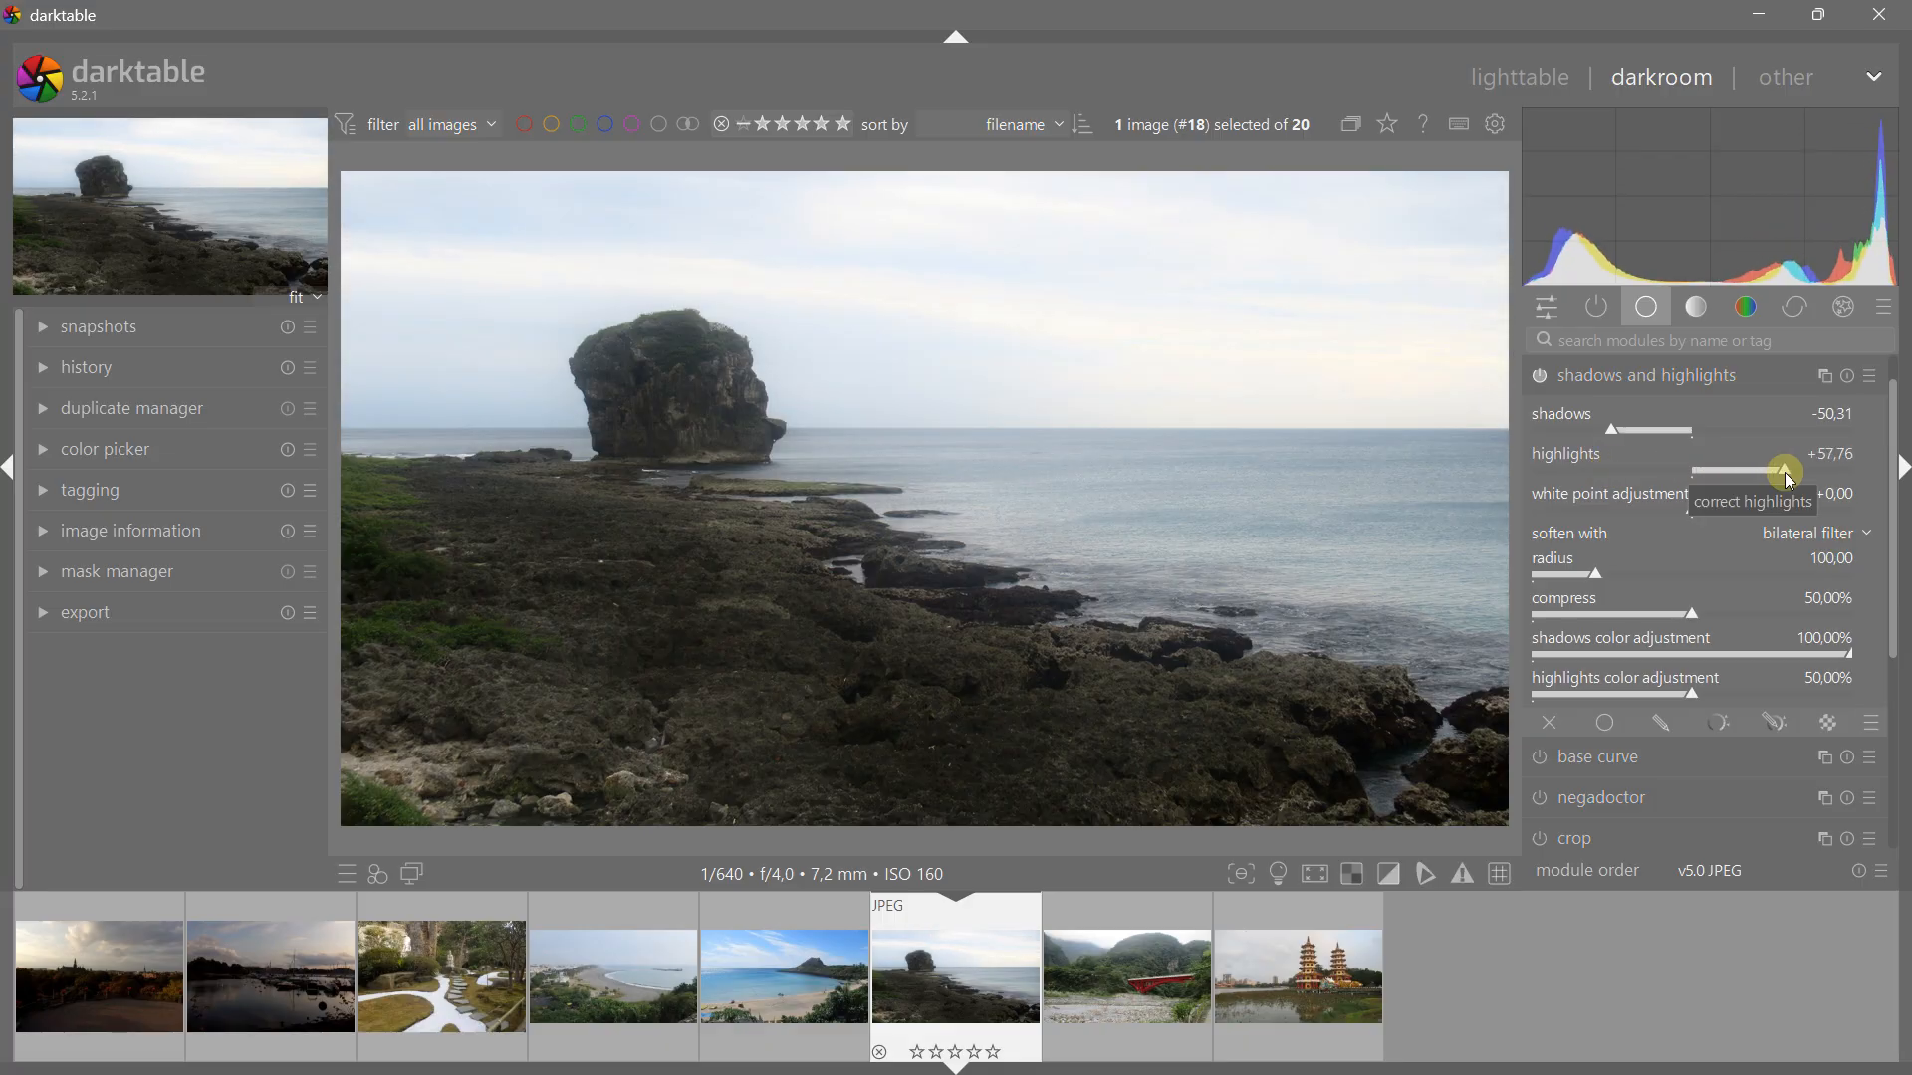
pyautogui.moveTo(1785, 472); pyautogui.dragTo(1760, 426)
pyautogui.moveTo(1627, 463); pyautogui.dragTo(1633, 464)
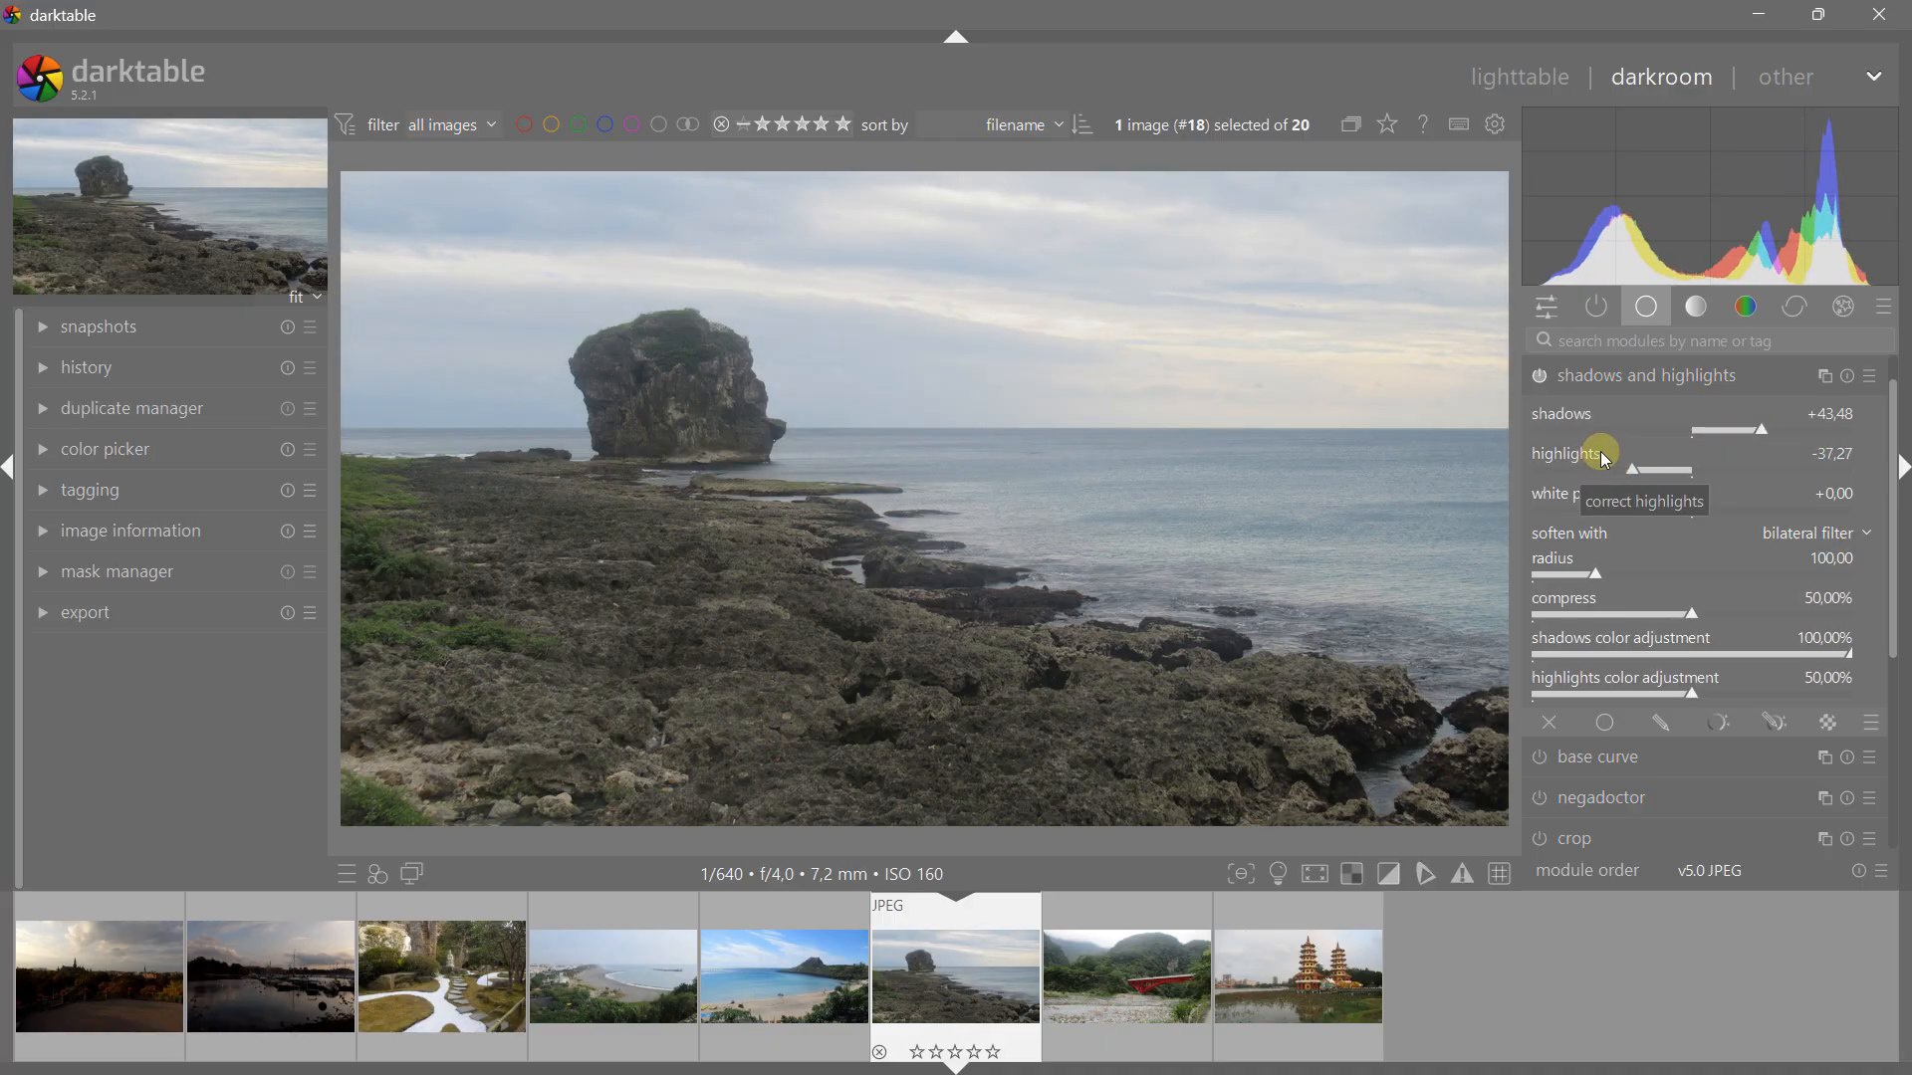
# Step: Try a white point adjustment of about +0.87 and reset it to its default
pyautogui.moveTo(1692, 505)
pyautogui.mouseDown()
pyautogui.moveTo(1779, 508)
pyautogui.moveTo(1663, 506)
pyautogui.moveTo(1758, 510)
pyautogui.moveTo(1710, 516)
pyautogui.mouseUp()
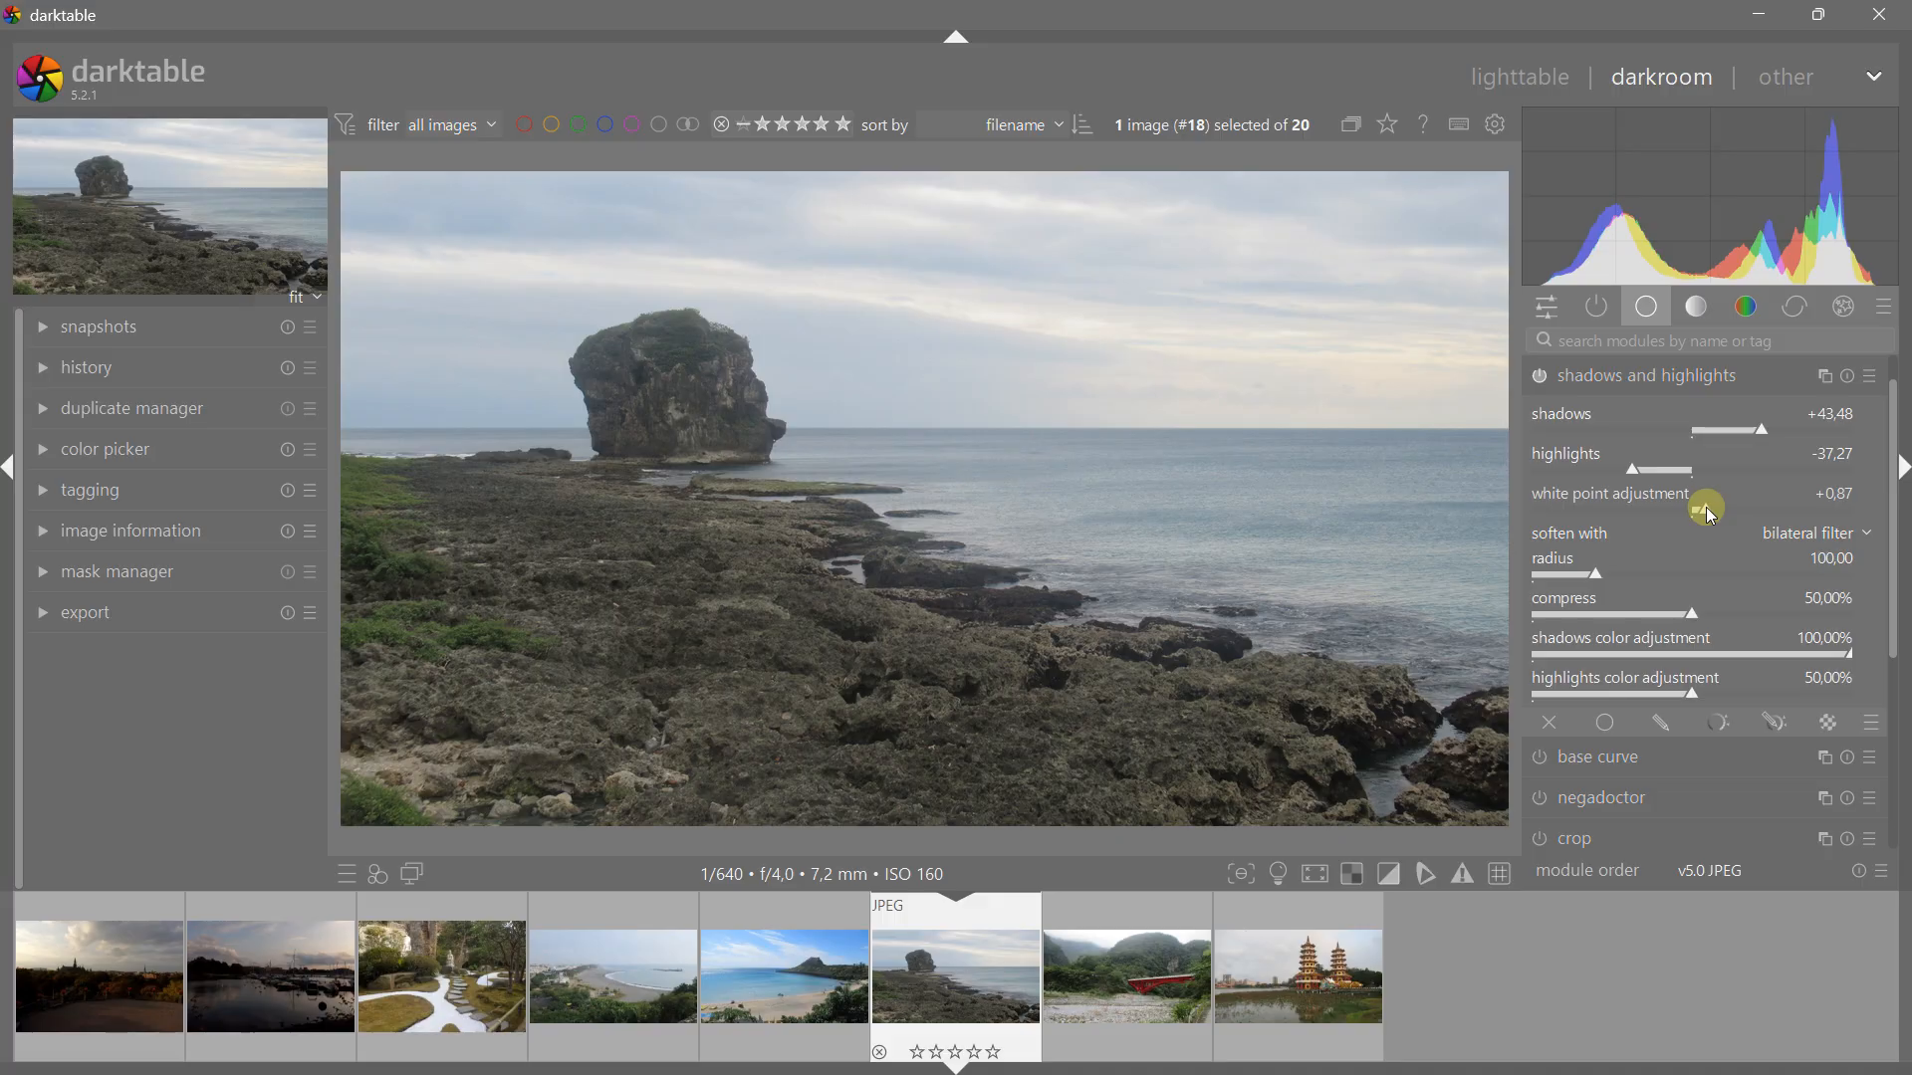
pyautogui.doubleClick(1706, 512)
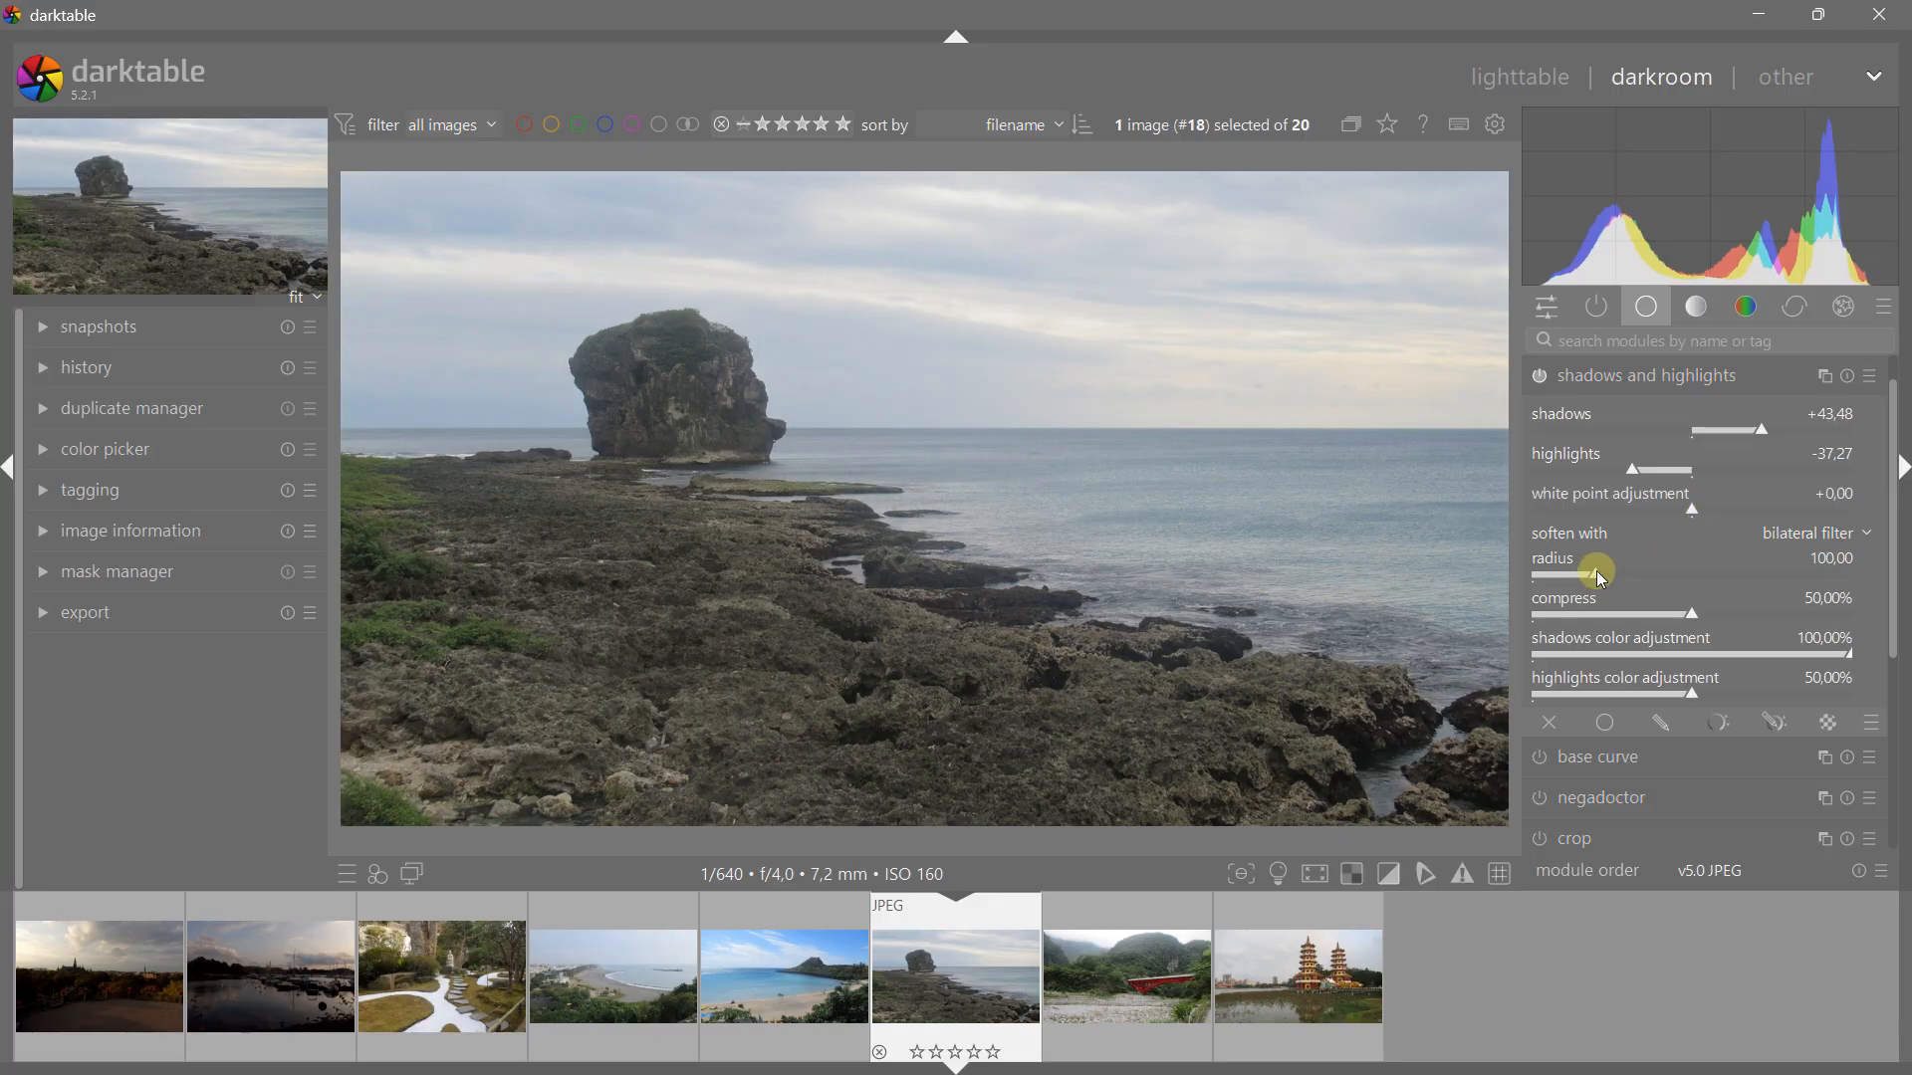
# Step: Set the shadows and highlights module to shadows +61.49, highlights -67.08 and radius 288.86, checking the rock up close
pyautogui.scroll(2, 645, 344)
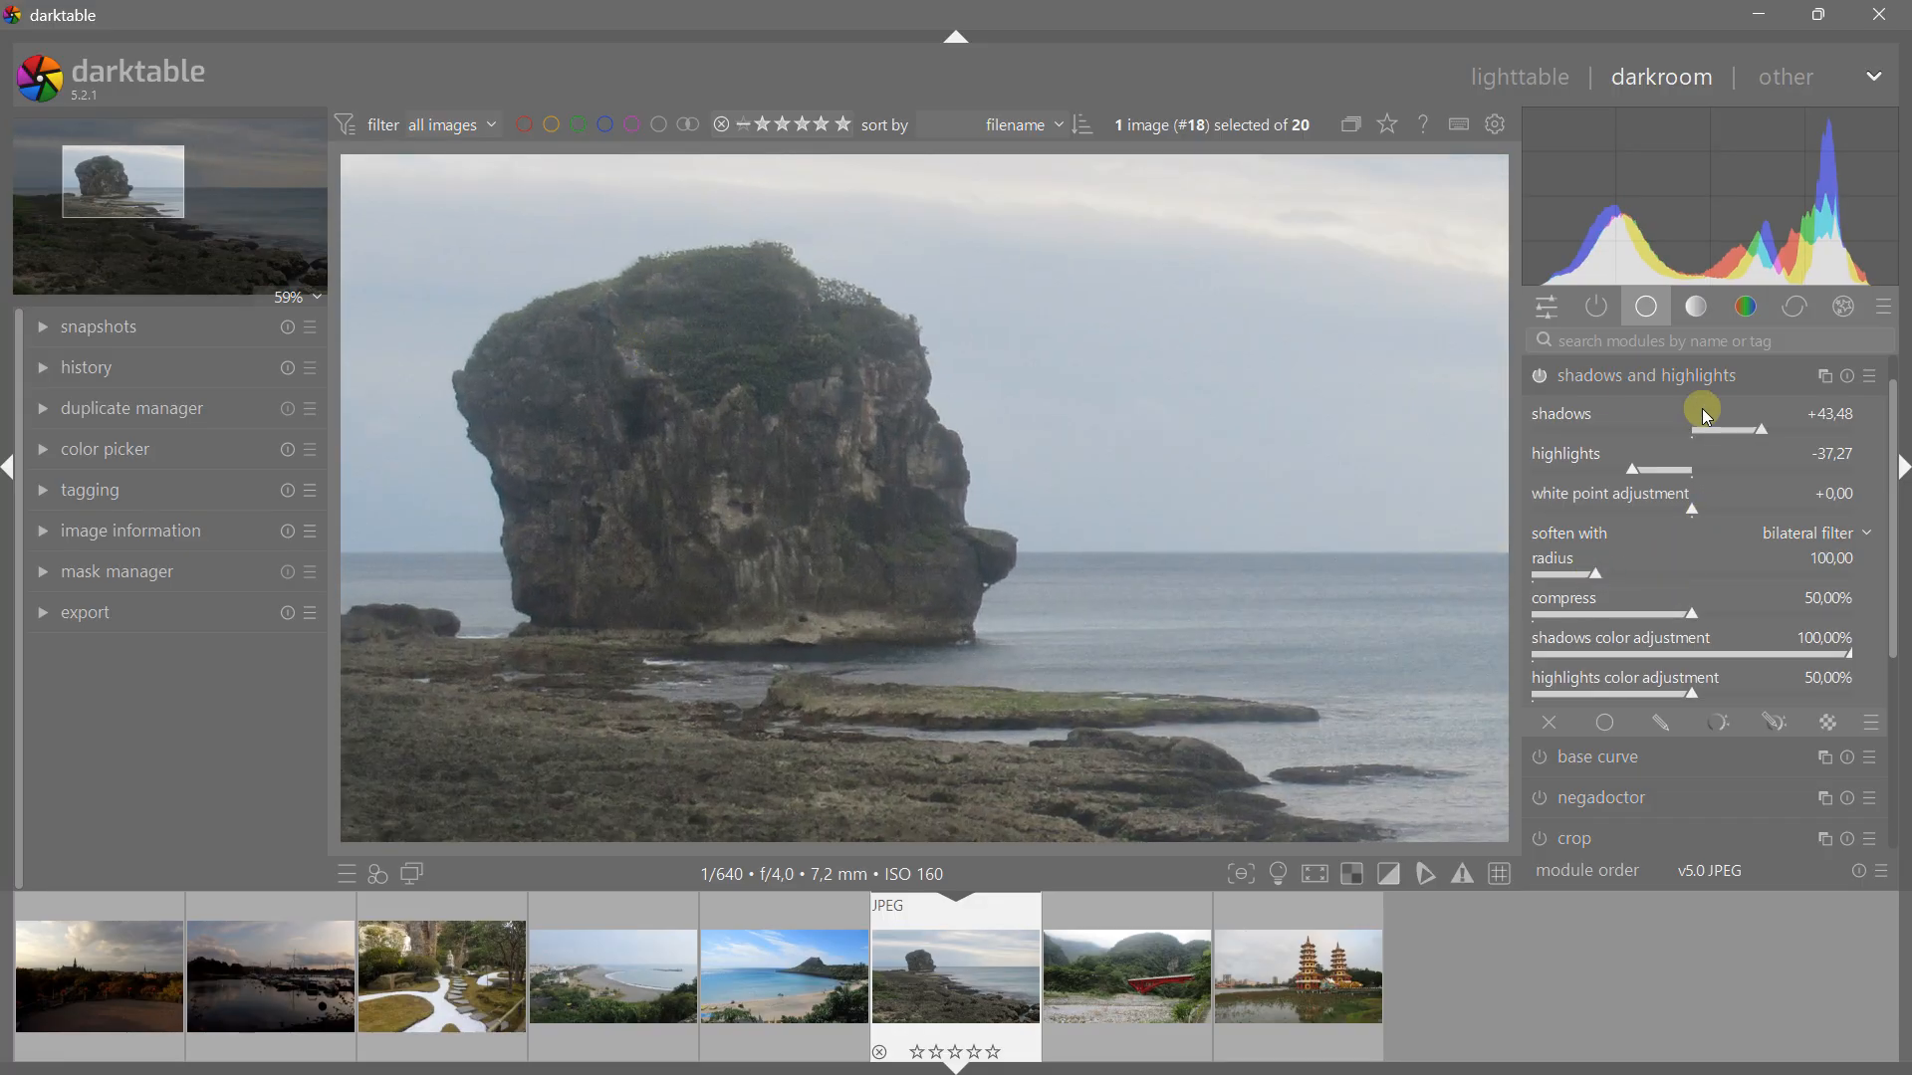
pyautogui.moveTo(1778, 438); pyautogui.dragTo(1788, 434)
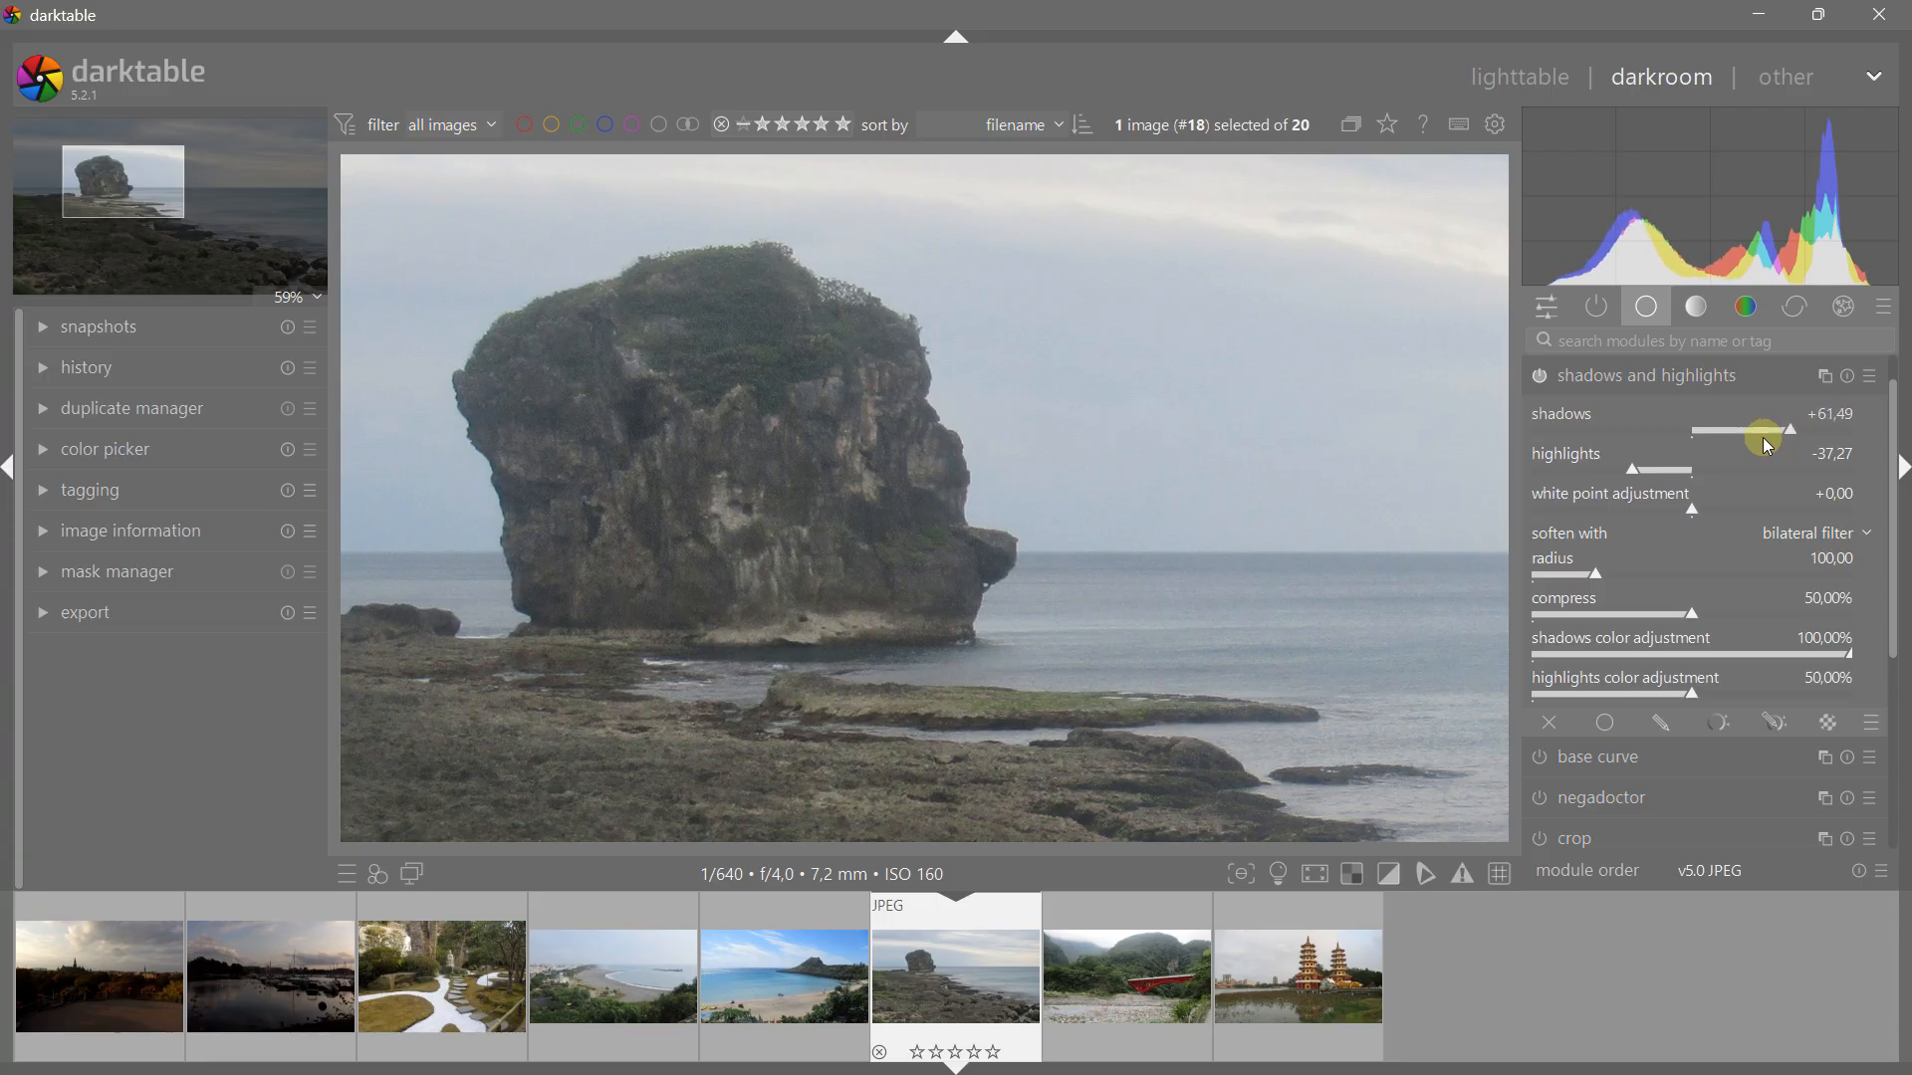
pyautogui.moveTo(1639, 470); pyautogui.dragTo(1585, 463)
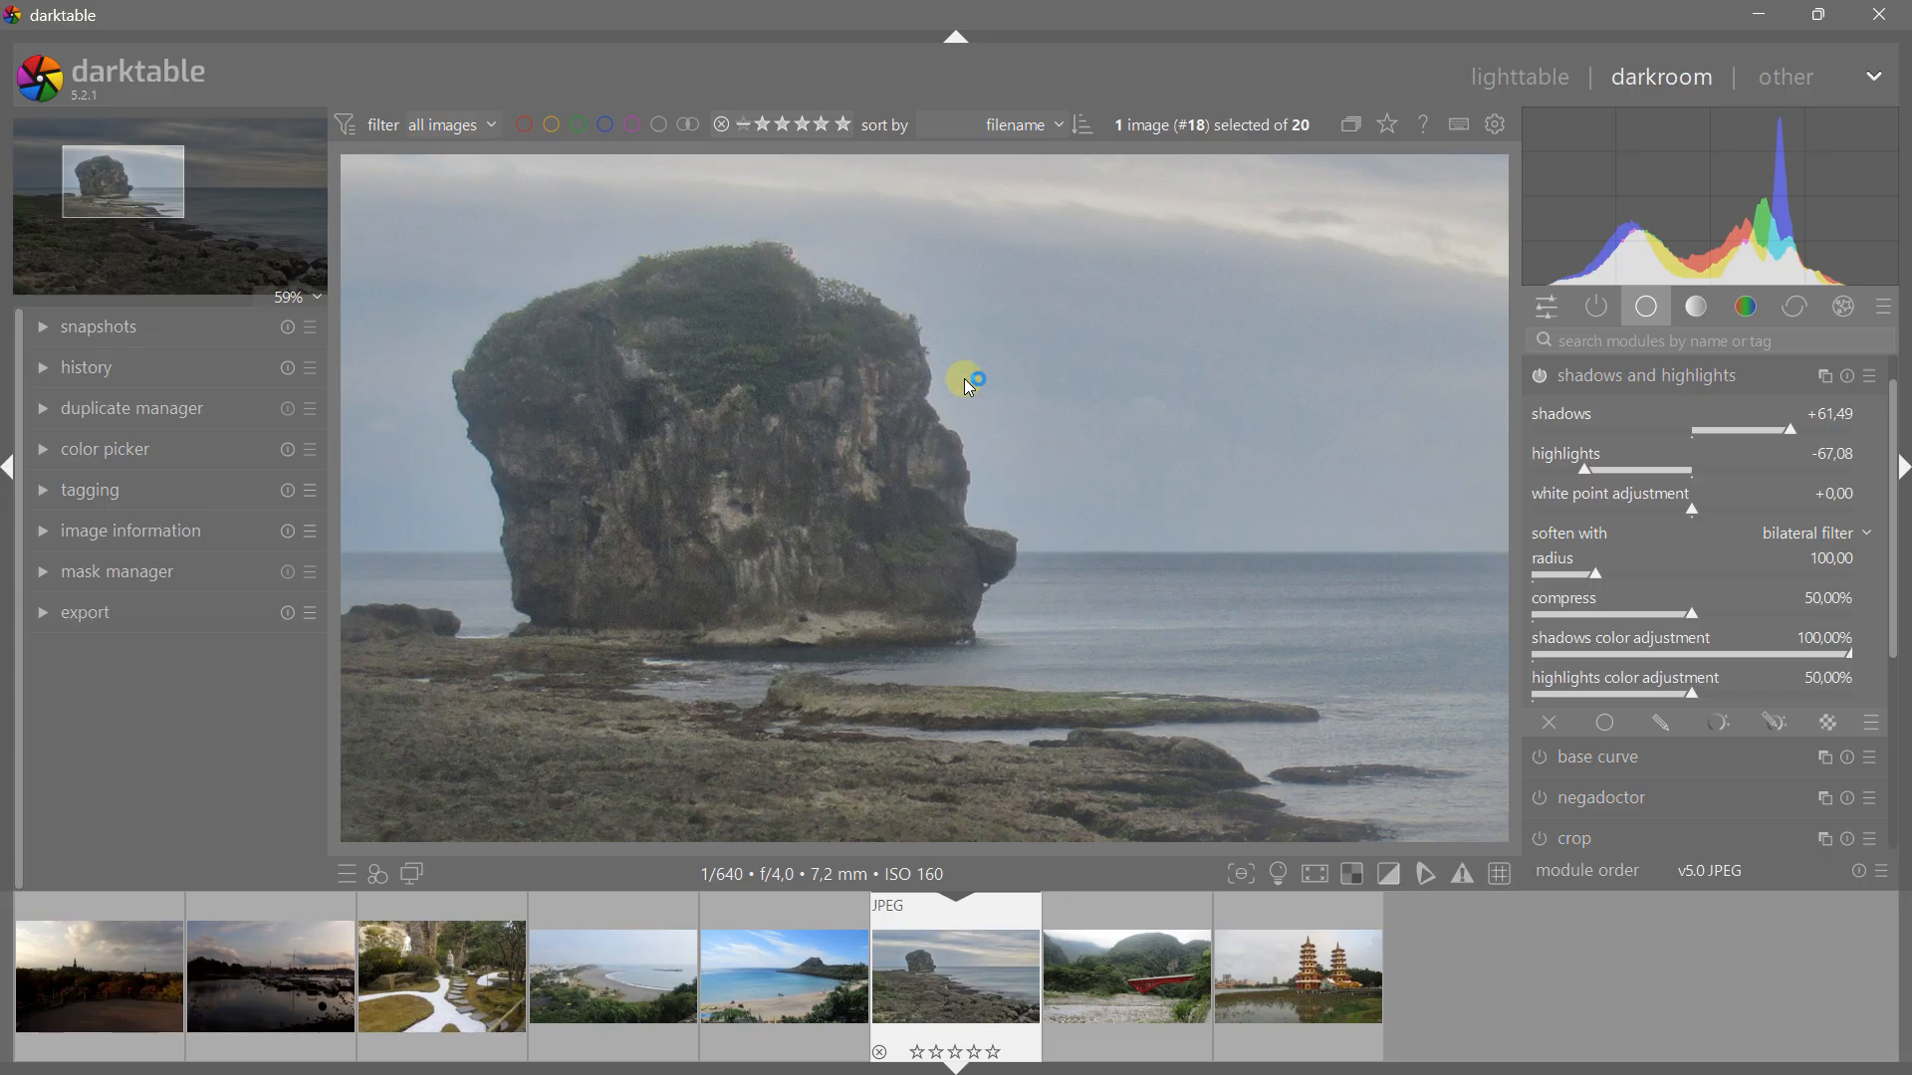
pyautogui.moveTo(1590, 573); pyautogui.dragTo(1719, 581)
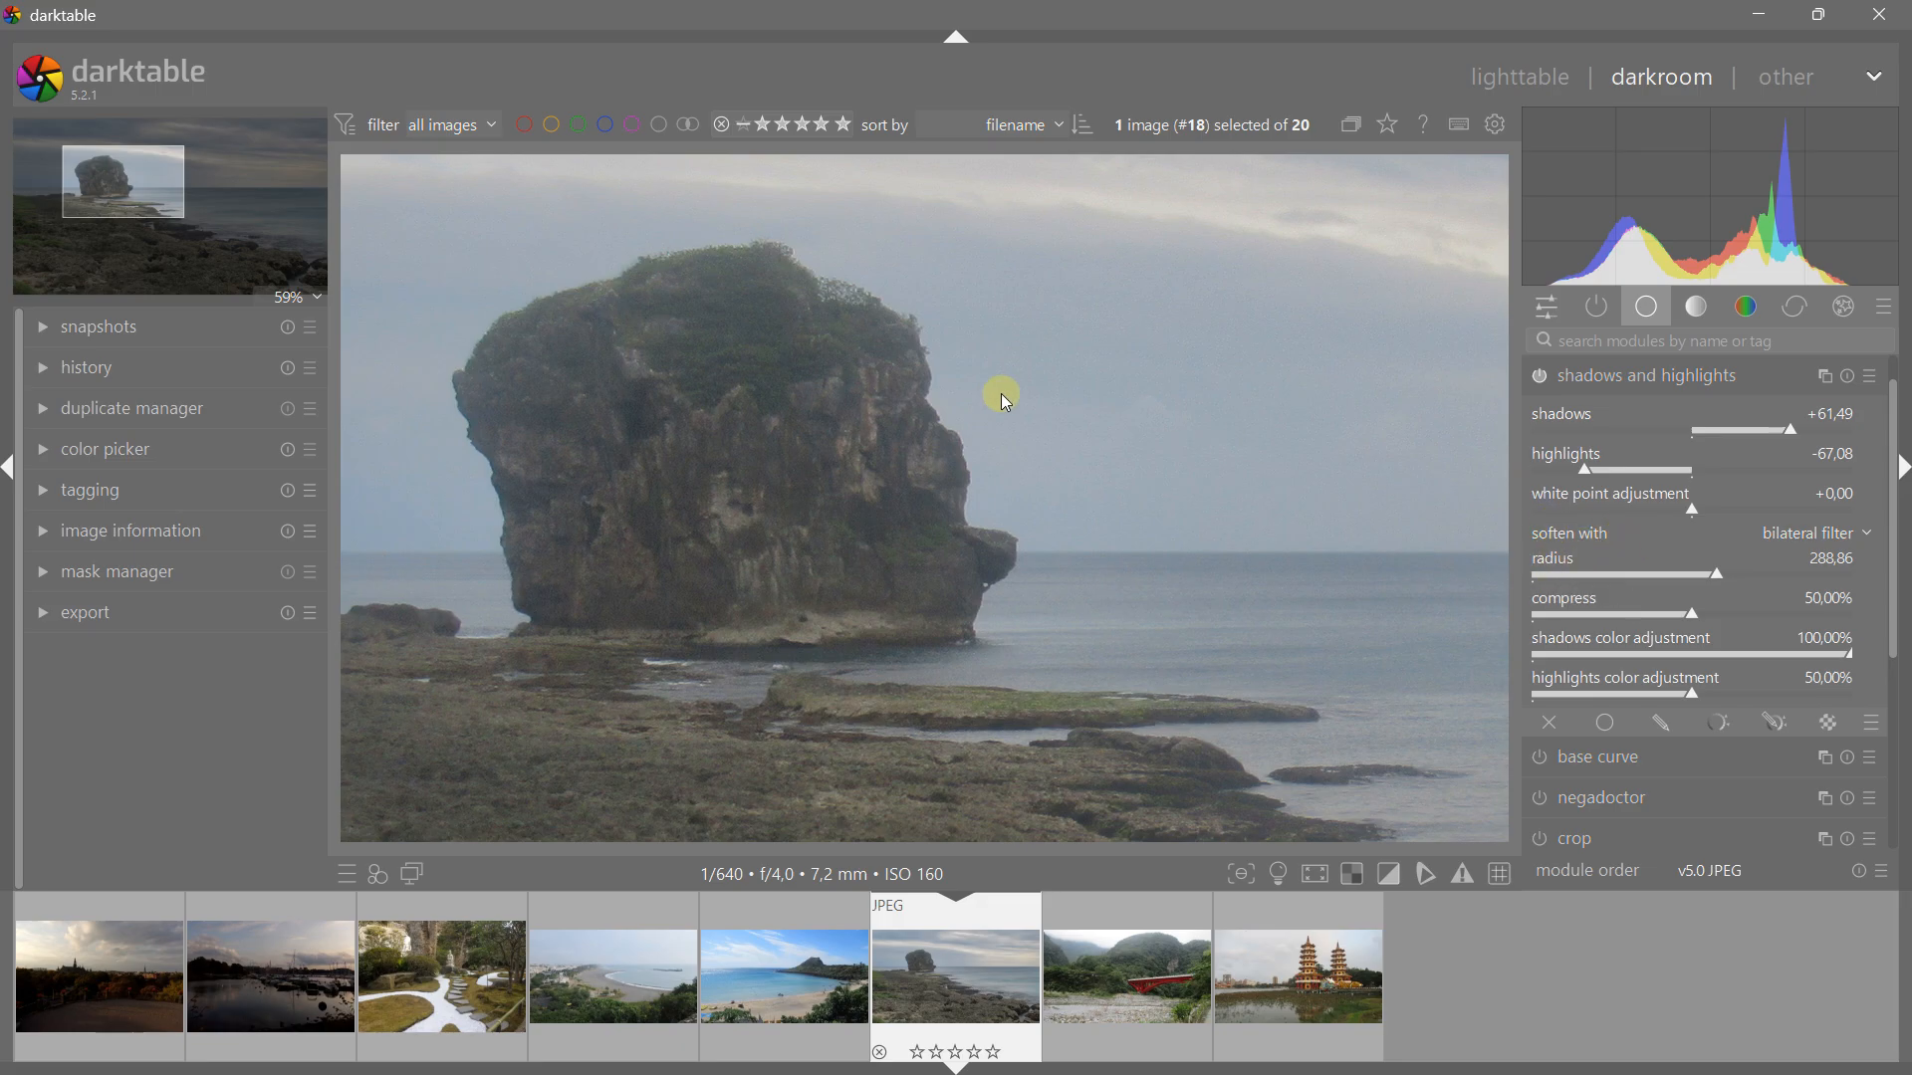
pyautogui.scroll(-4, 1003, 396)
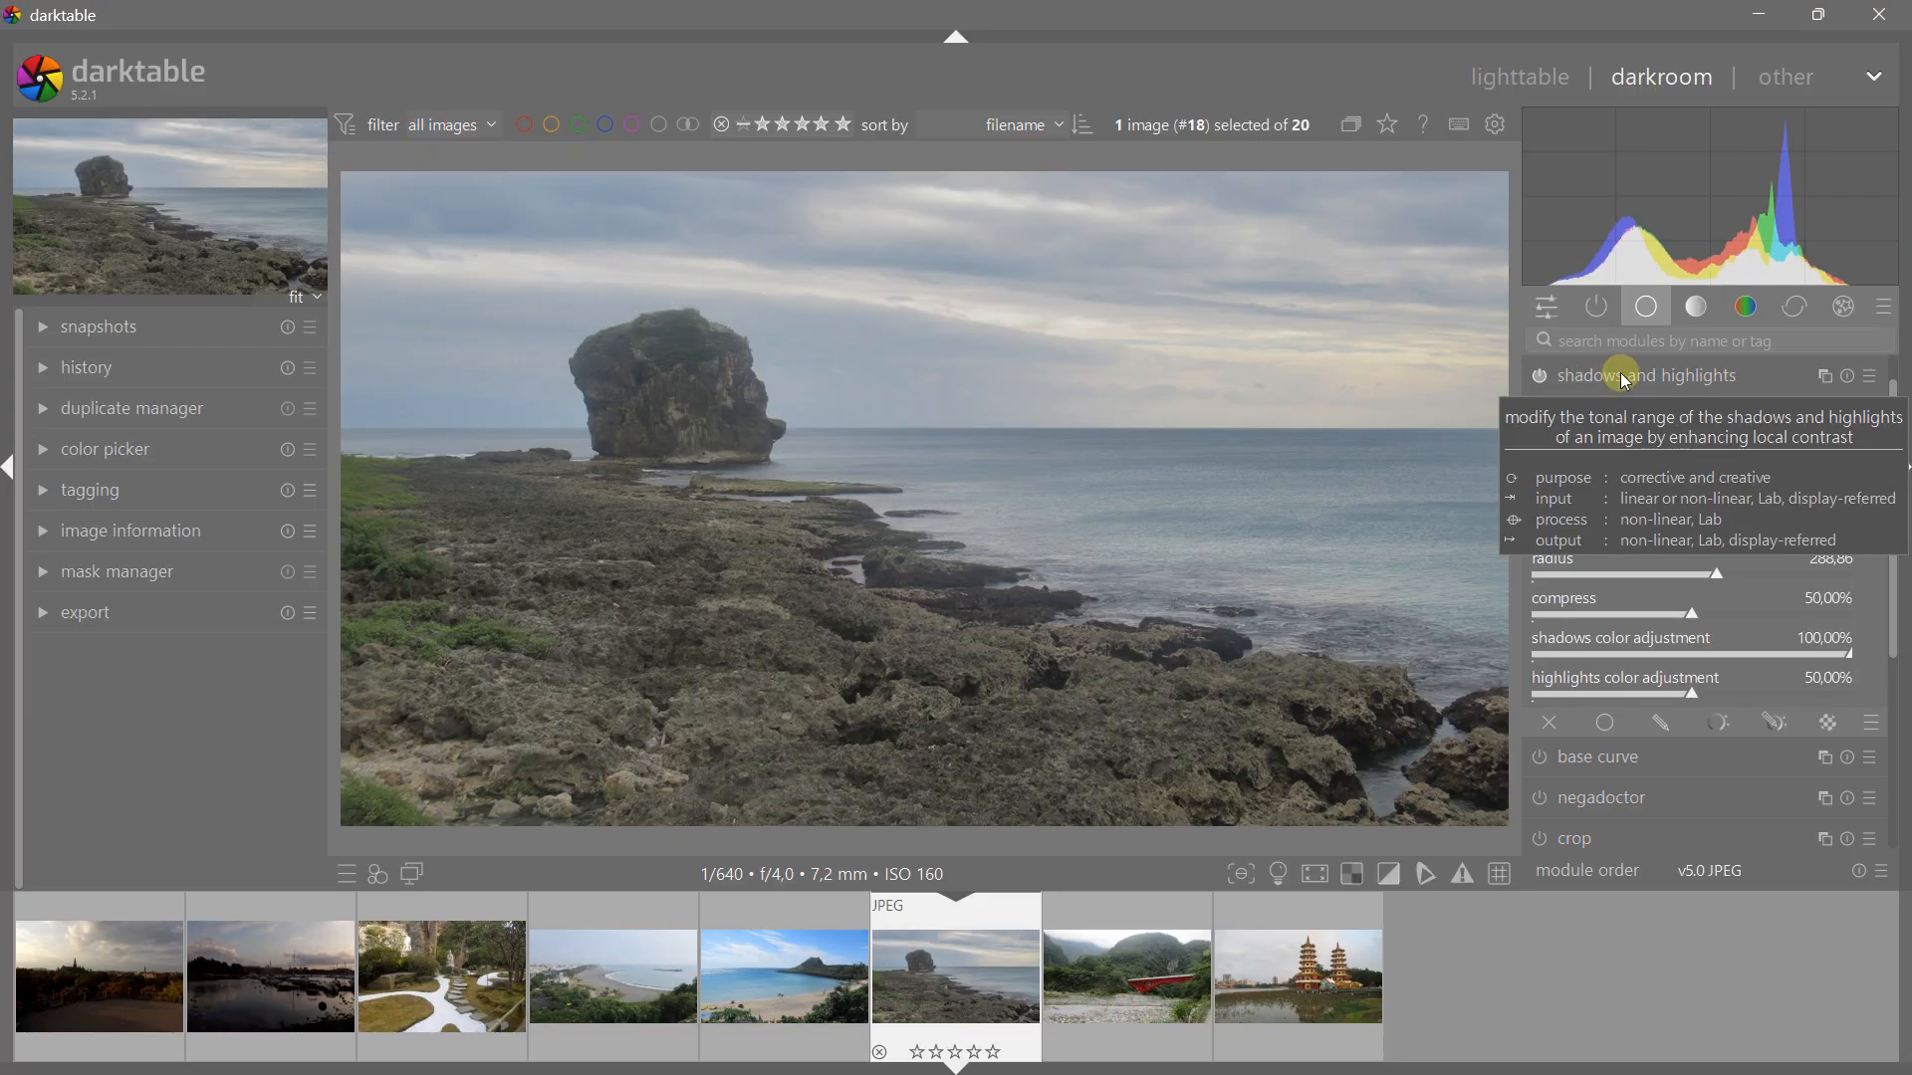
# Step: Enable the sigmoid module from the quick access modules and set its contrast to 1.679
pyautogui.click(1546, 310)
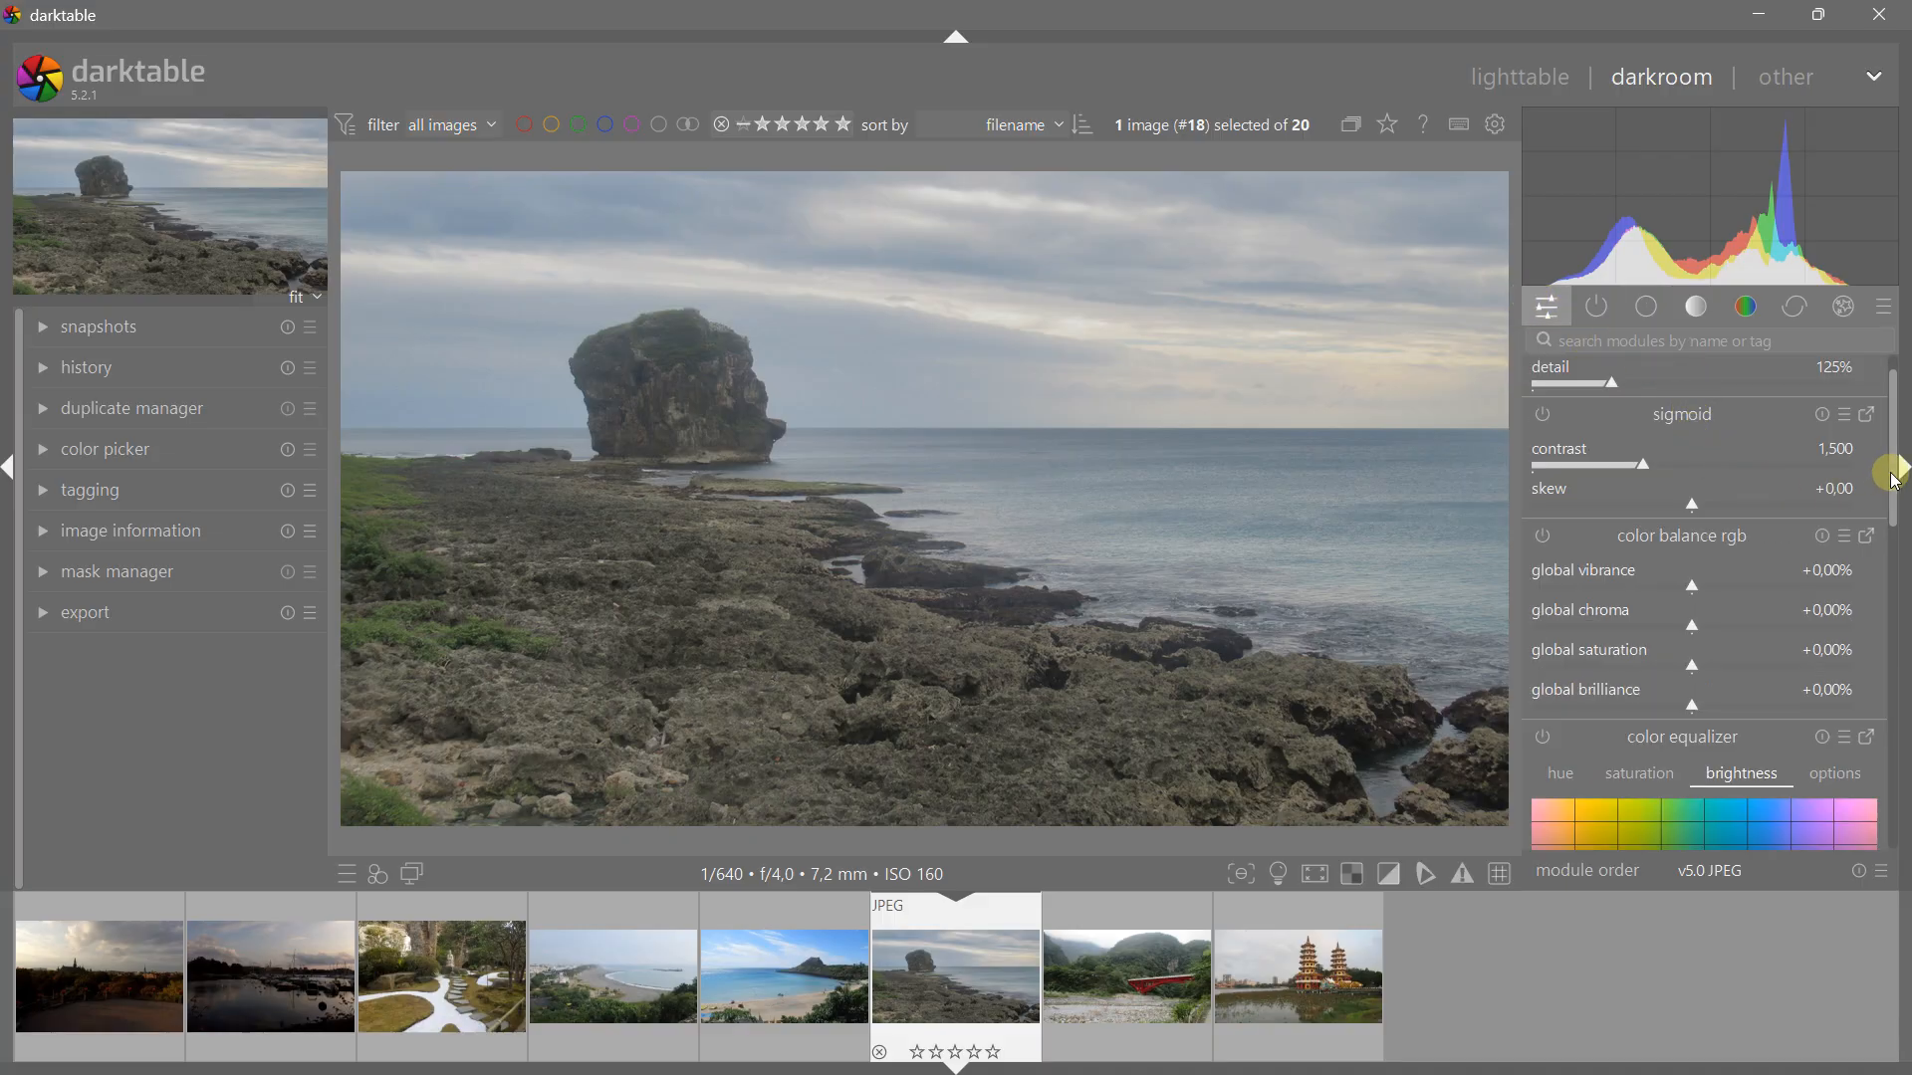
pyautogui.scroll(1, 1882, 453)
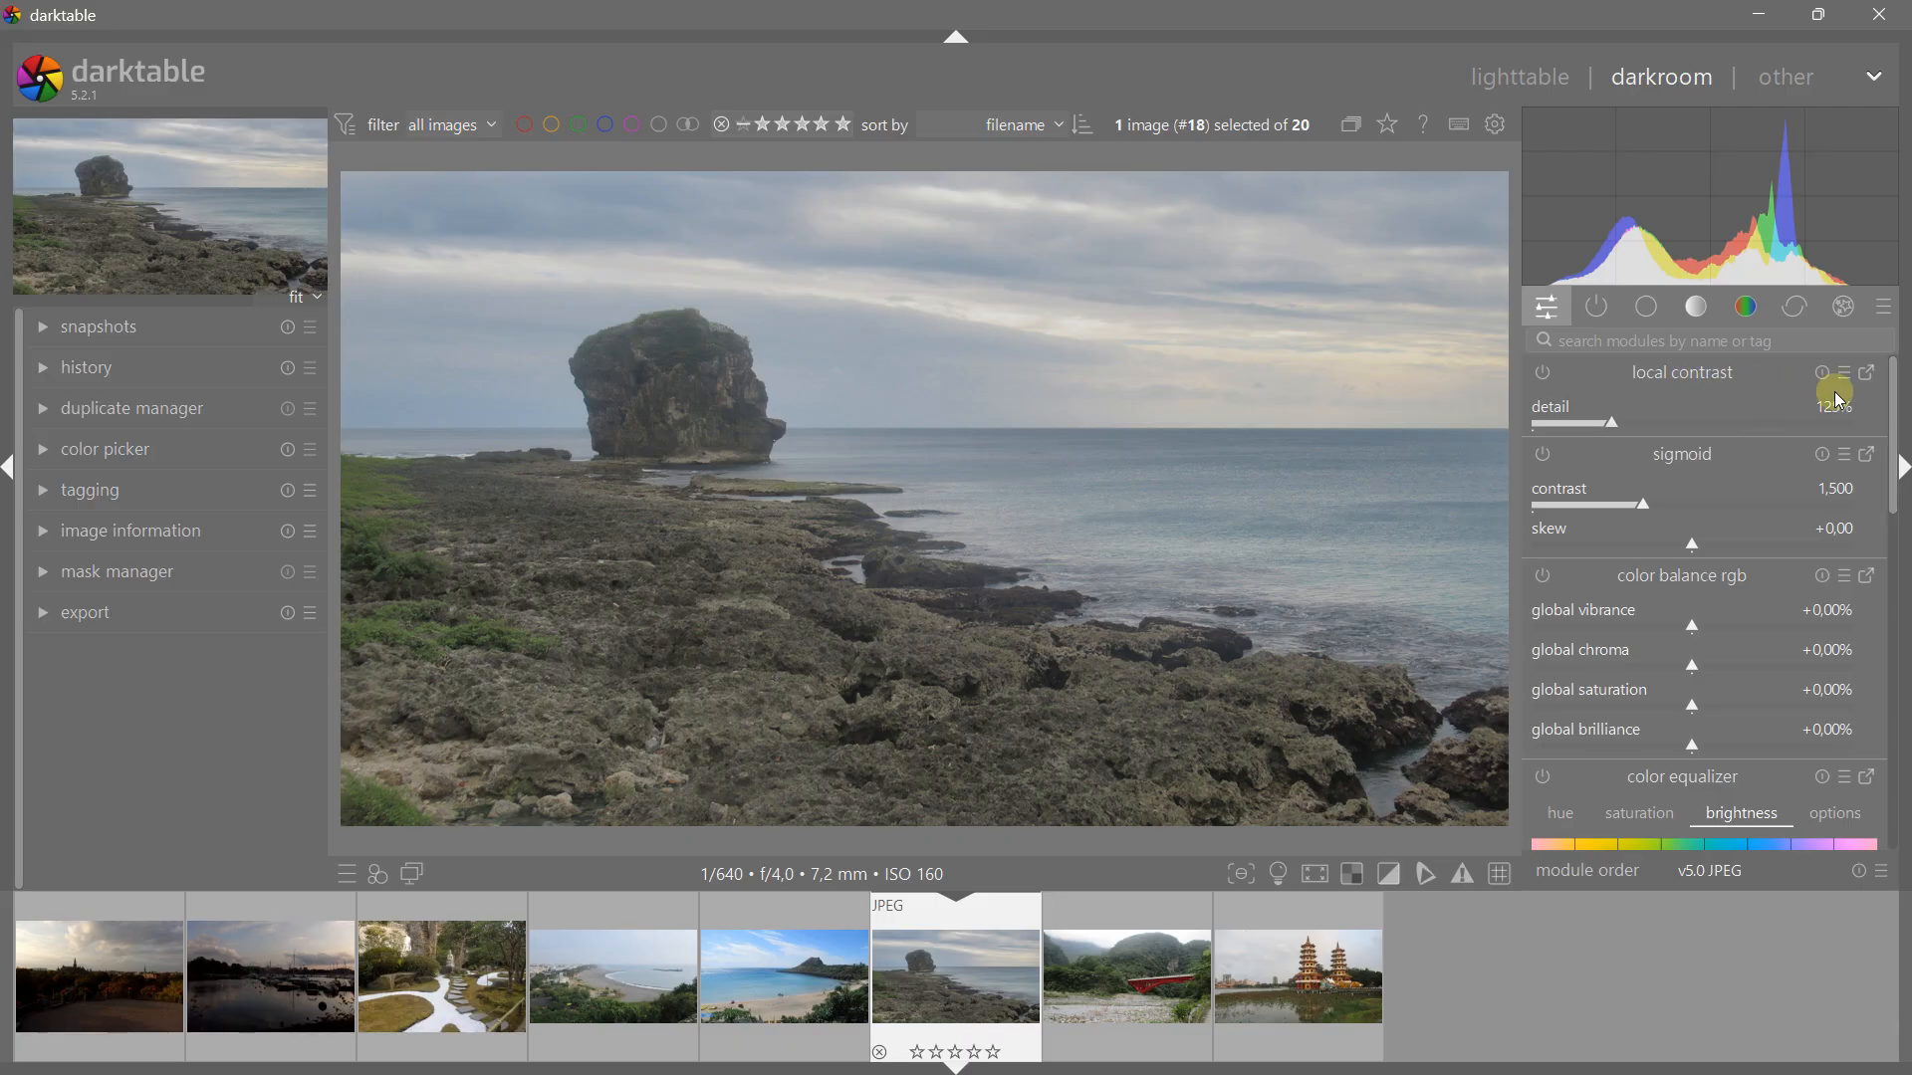
pyautogui.scroll(-1, 1895, 417)
pyautogui.scroll(-2, 1892, 416)
pyautogui.scroll(3, 1881, 413)
pyautogui.click(1545, 455)
pyautogui.moveTo(1630, 496); pyautogui.dragTo(1687, 512)
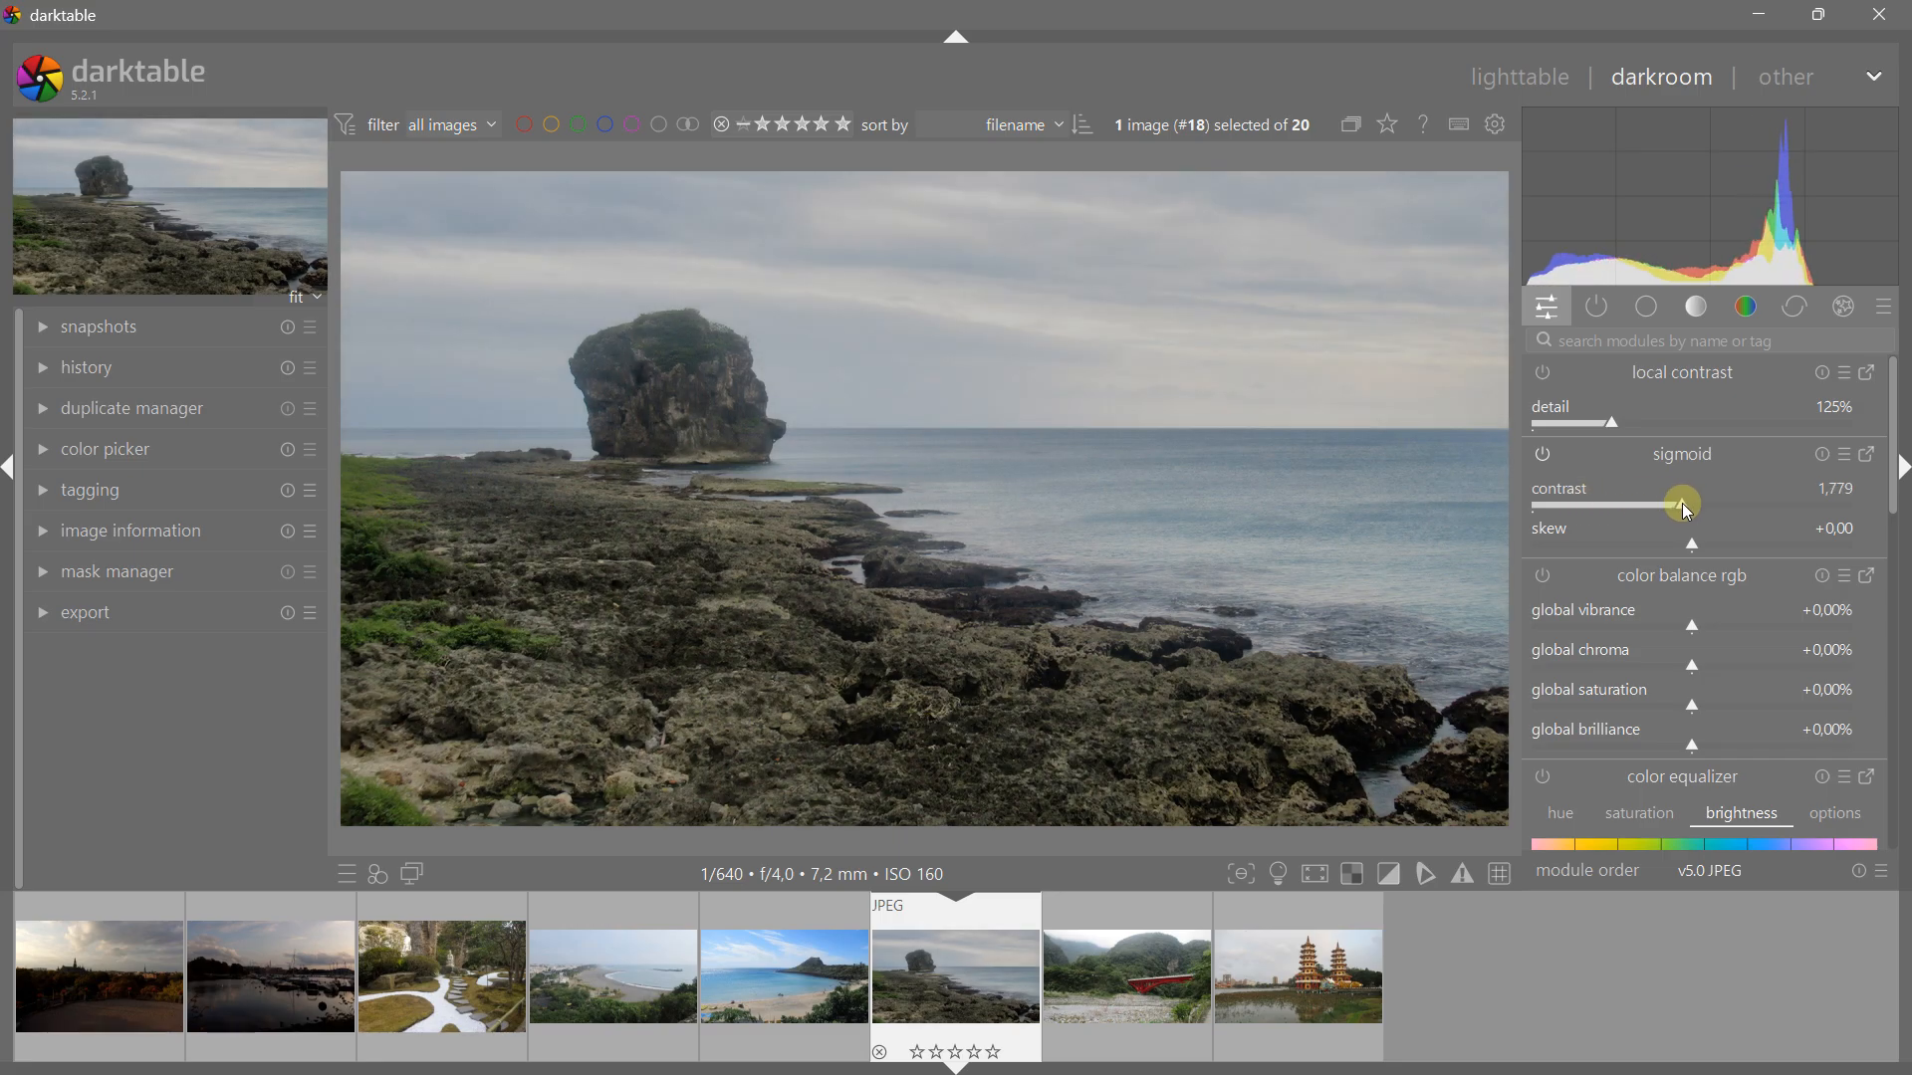
pyautogui.moveTo(1684, 506)
pyautogui.mouseDown()
pyautogui.moveTo(1749, 504)
pyautogui.moveTo(1580, 502)
pyautogui.moveTo(1669, 498)
pyautogui.mouseUp()
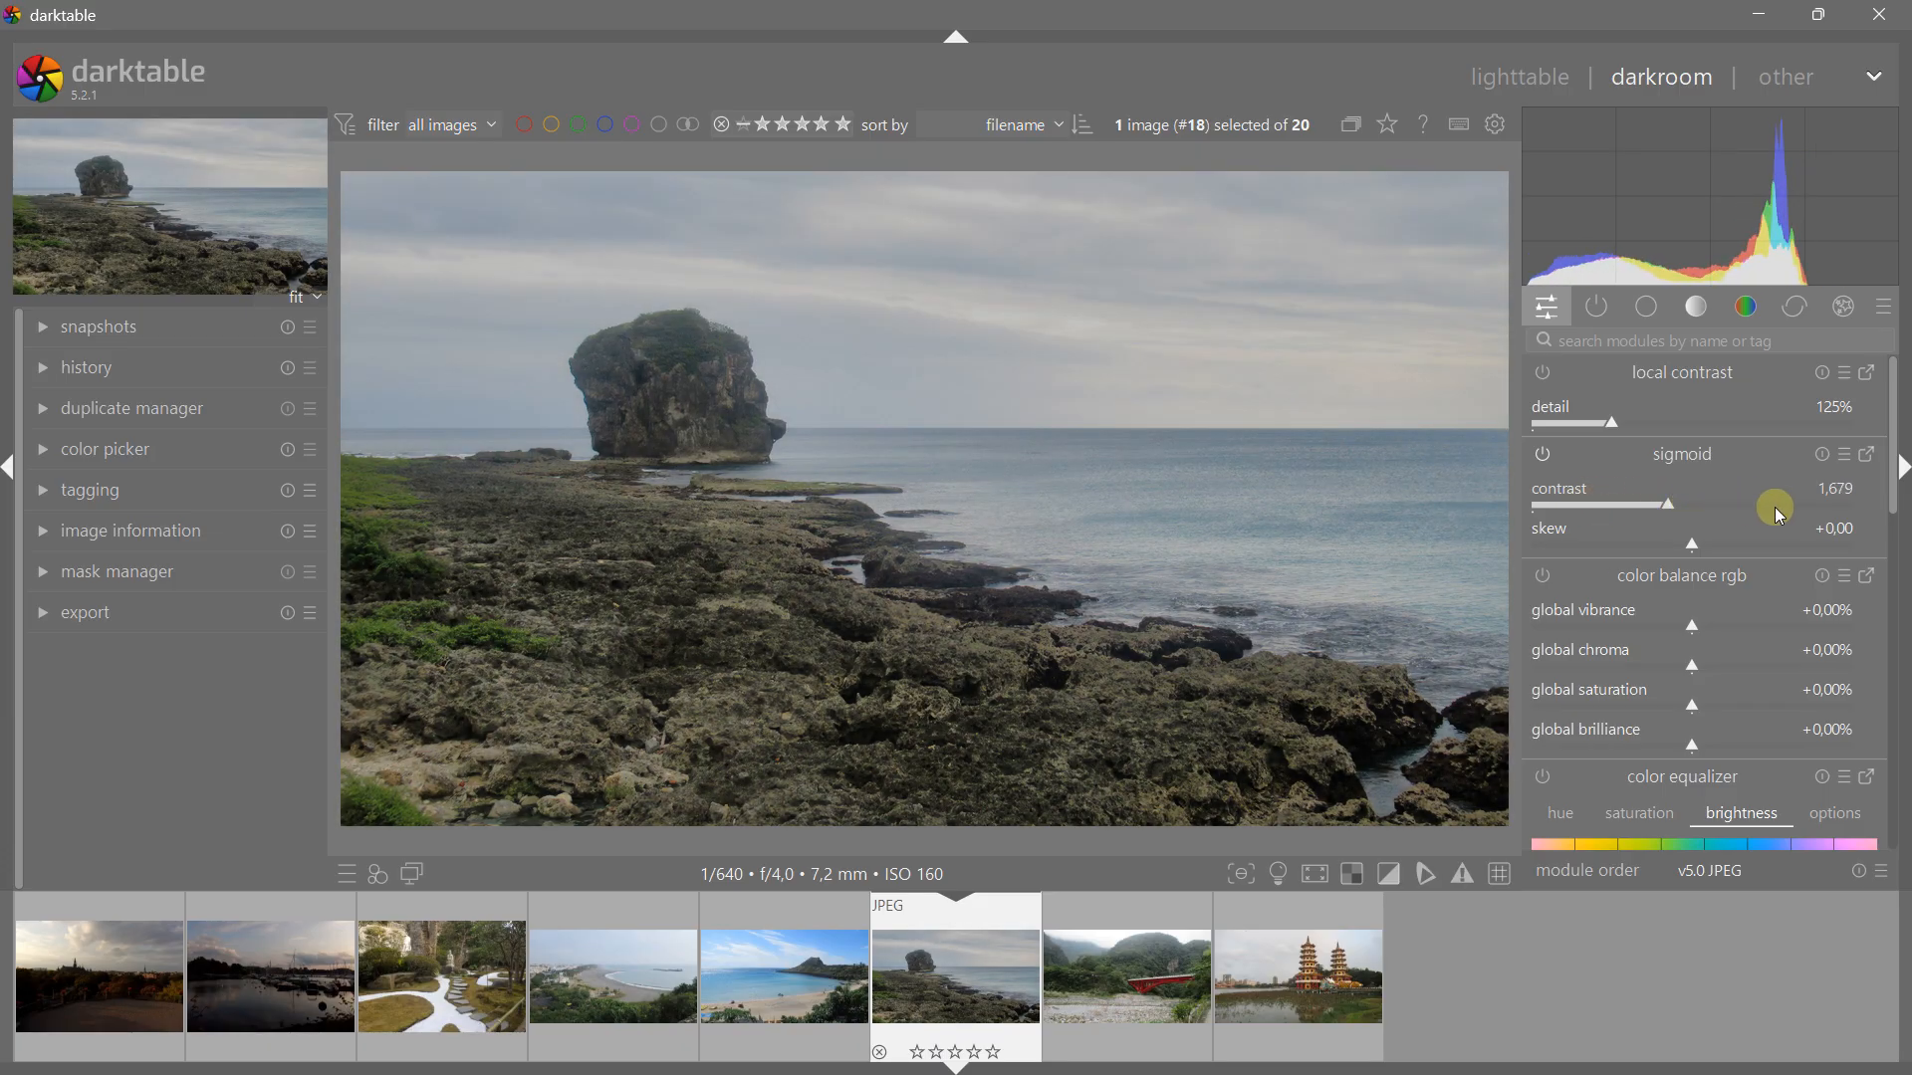
# Step: Try raising the exposure to about +0.652 EV and reset it to its default
pyautogui.moveTo(1878, 405); pyautogui.dragTo(1878, 747)
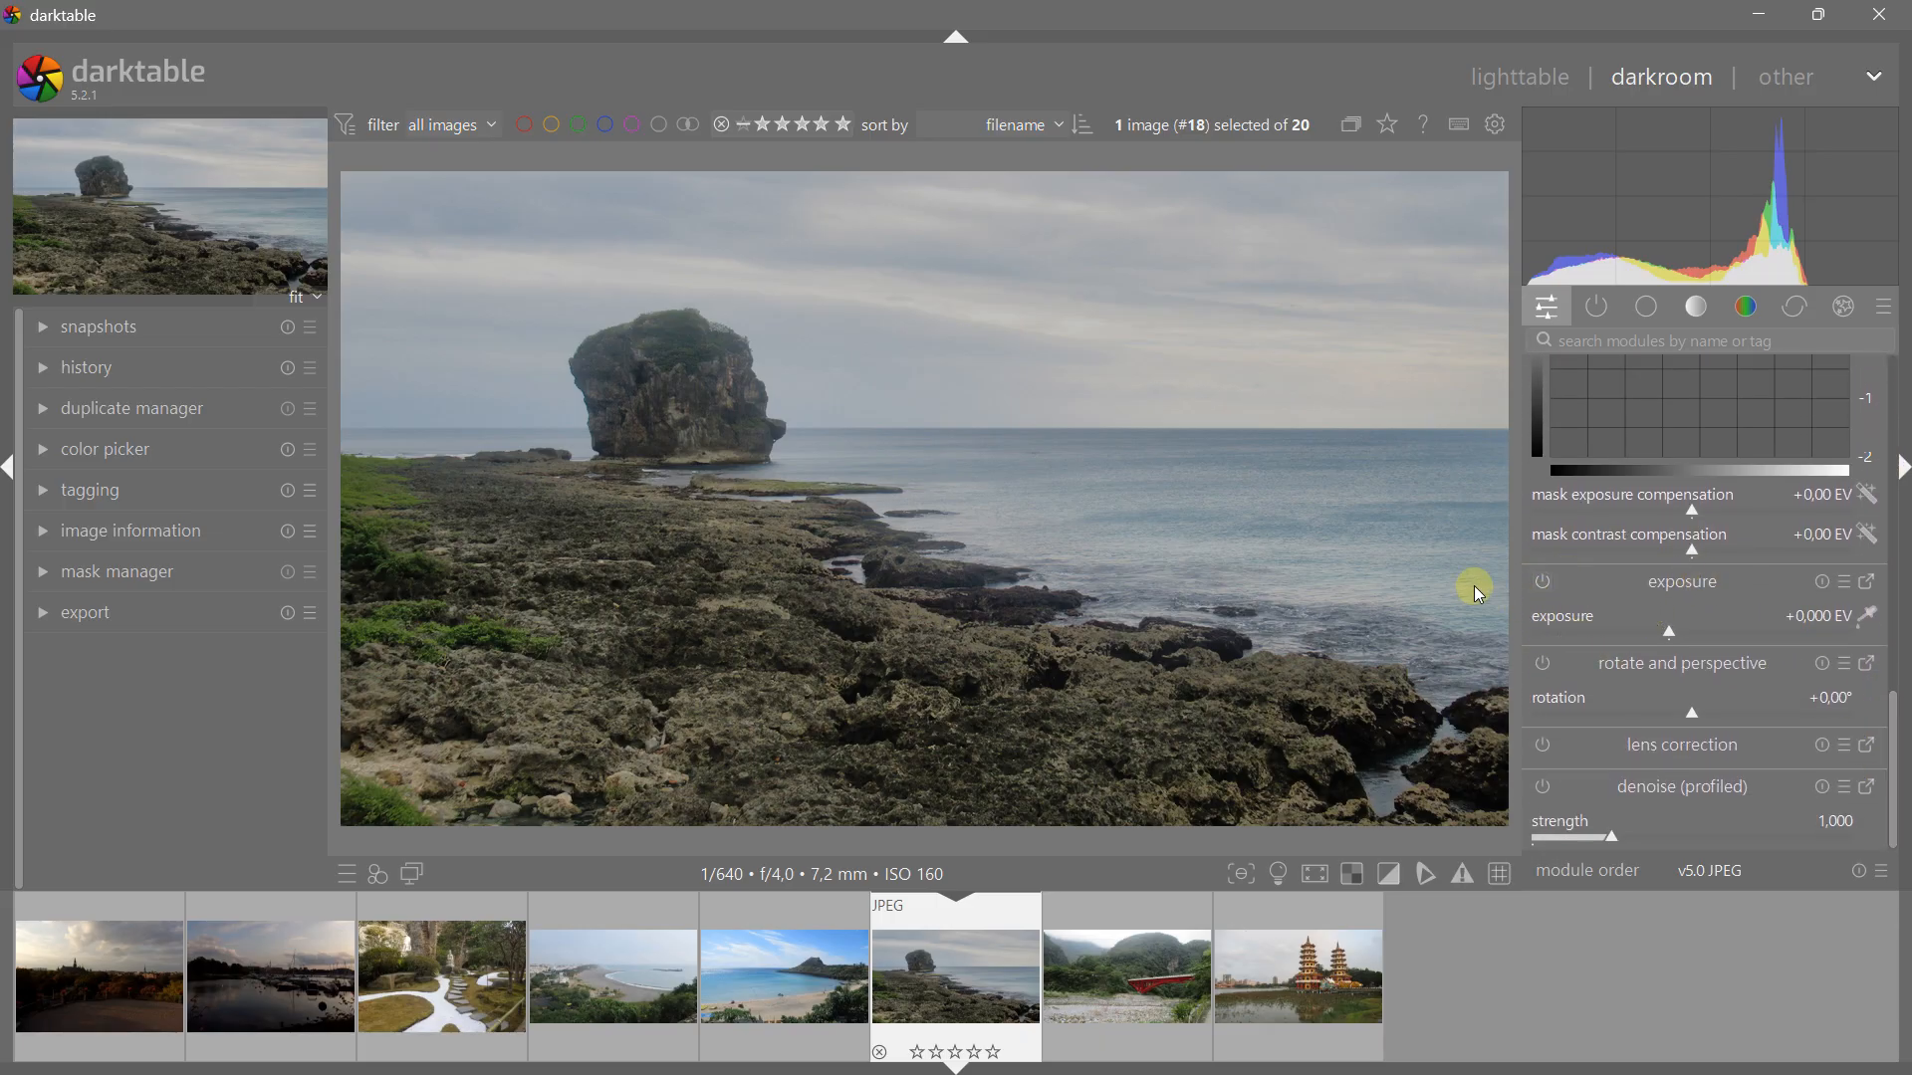
pyautogui.moveTo(1671, 632)
pyautogui.mouseDown()
pyautogui.moveTo(1741, 631)
pyautogui.moveTo(1609, 625)
pyautogui.moveTo(1700, 633)
pyautogui.mouseUp()
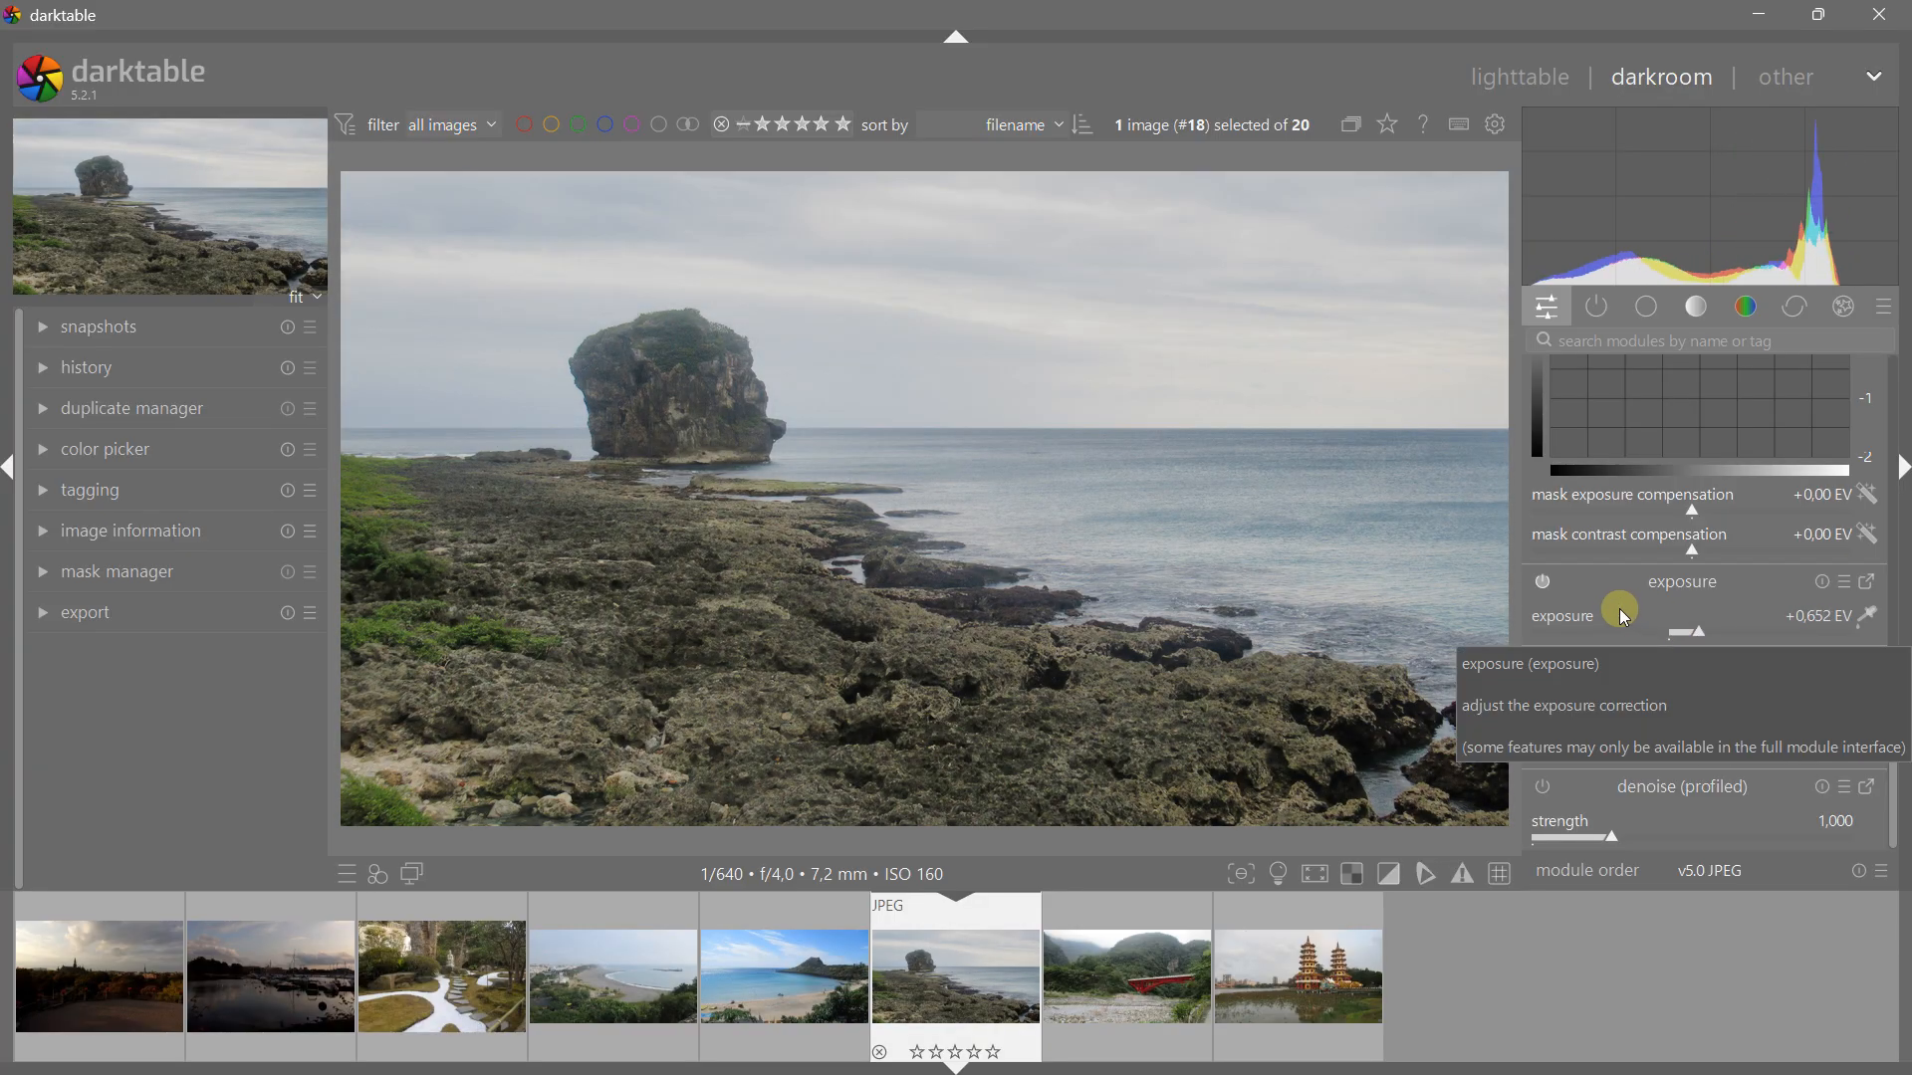
pyautogui.doubleClick(1695, 633)
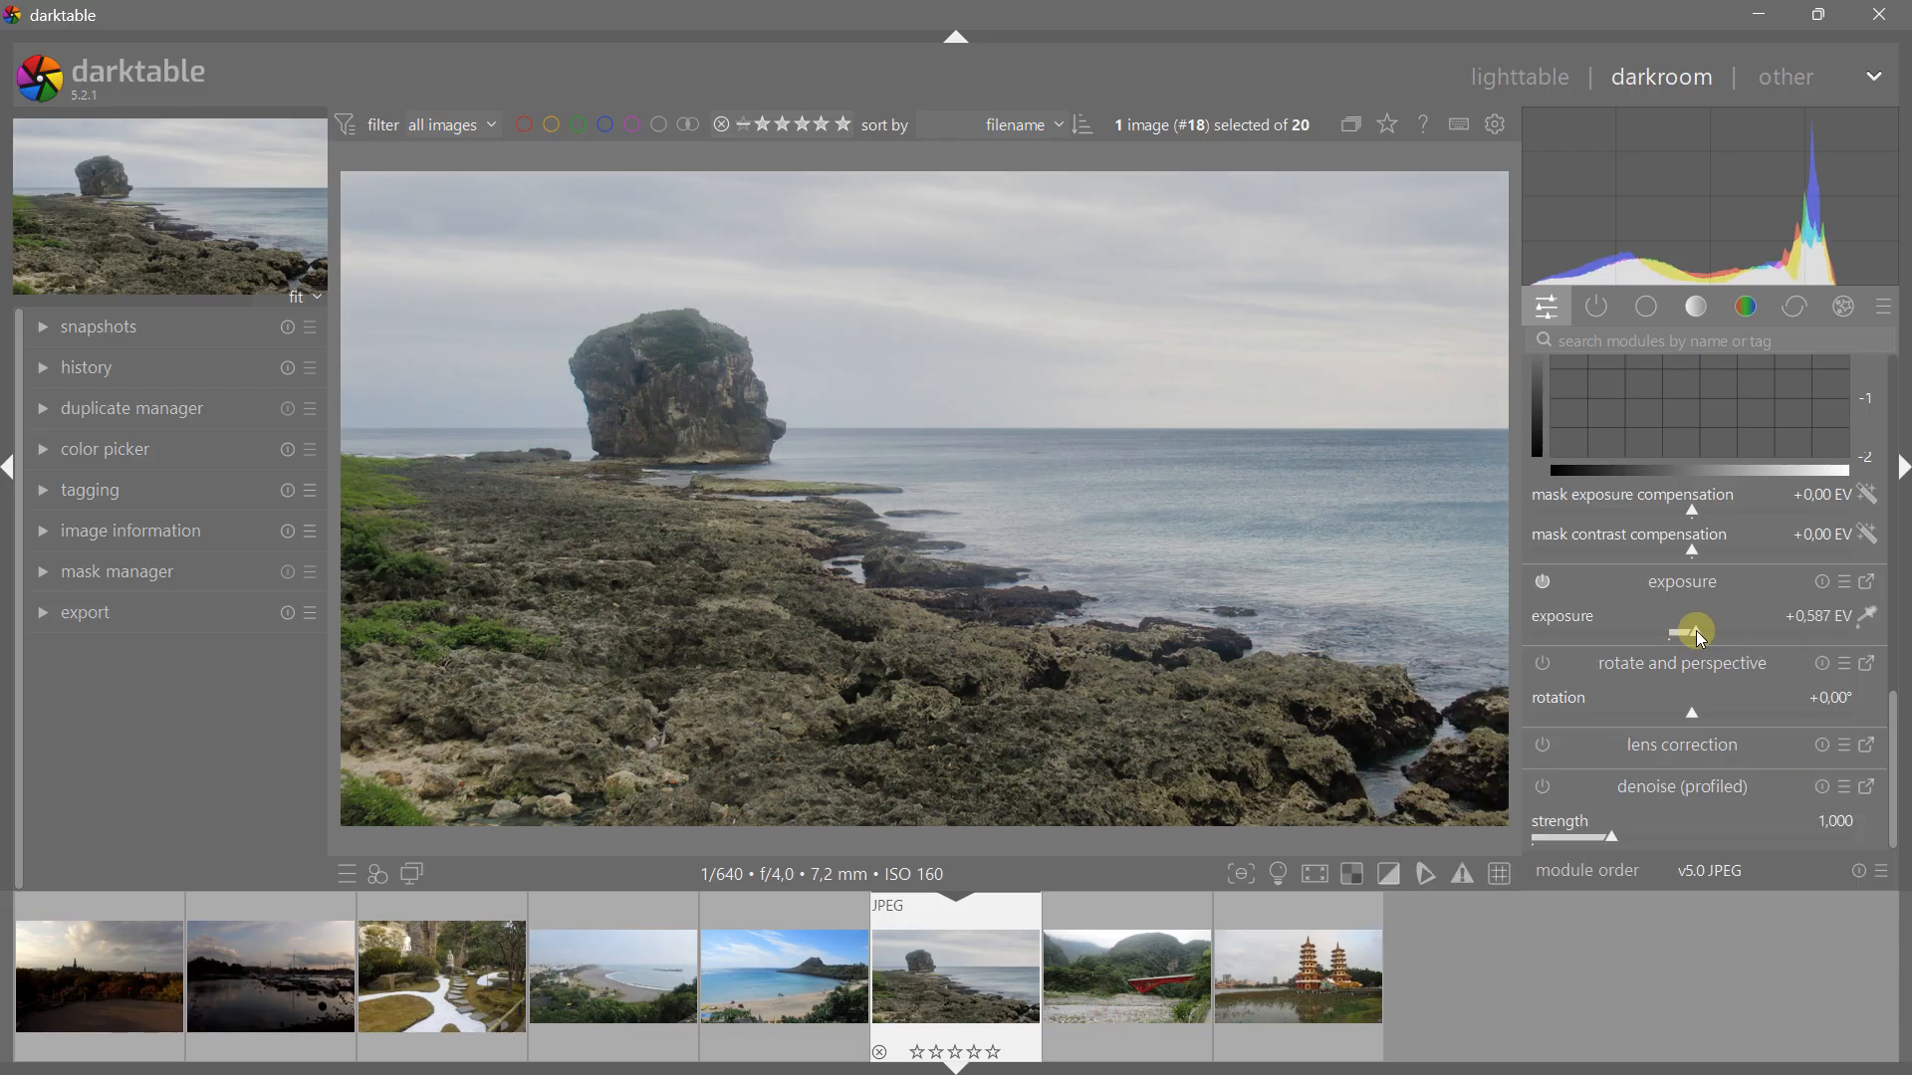
# Step: Examine where exposure and sigmoid sit in the base, tone and quick access module groups, including the full exposure settings
pyautogui.click(1642, 323)
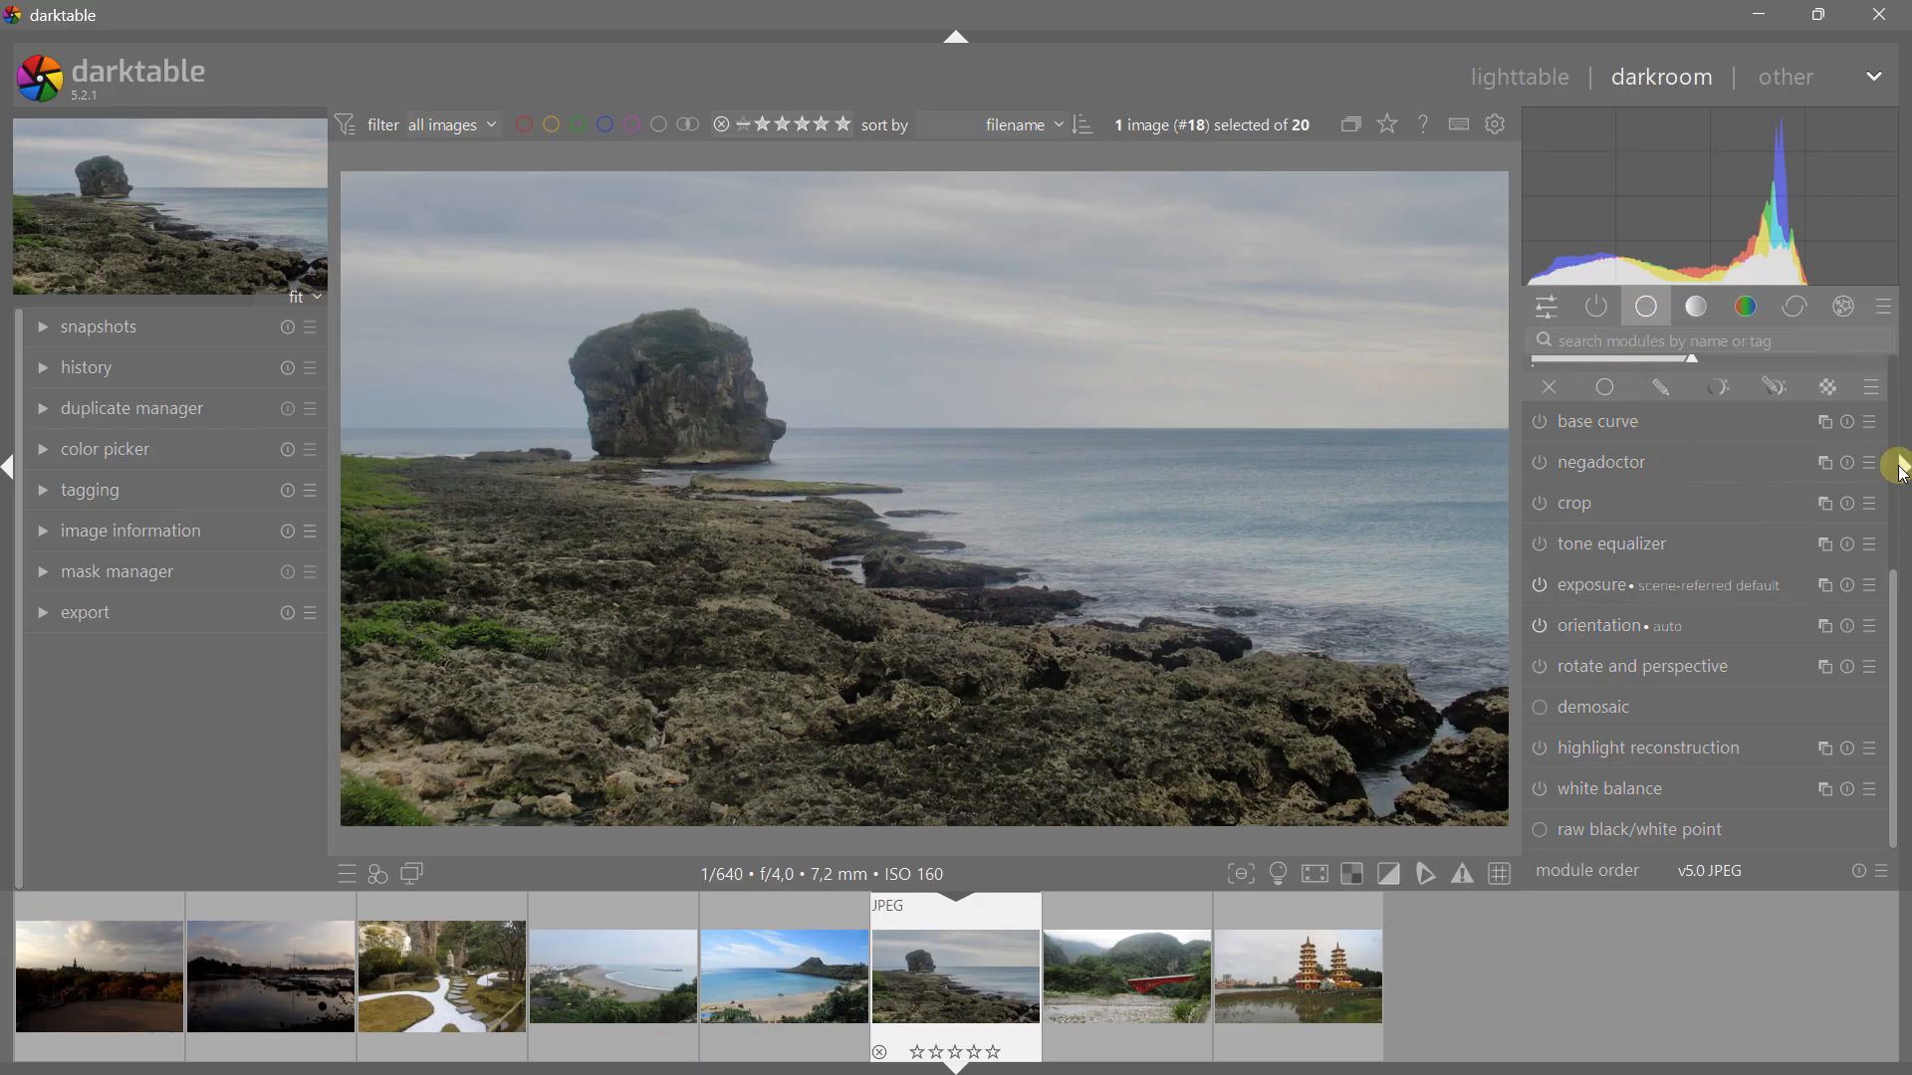
pyautogui.moveTo(1902, 627); pyautogui.dragTo(1891, 683)
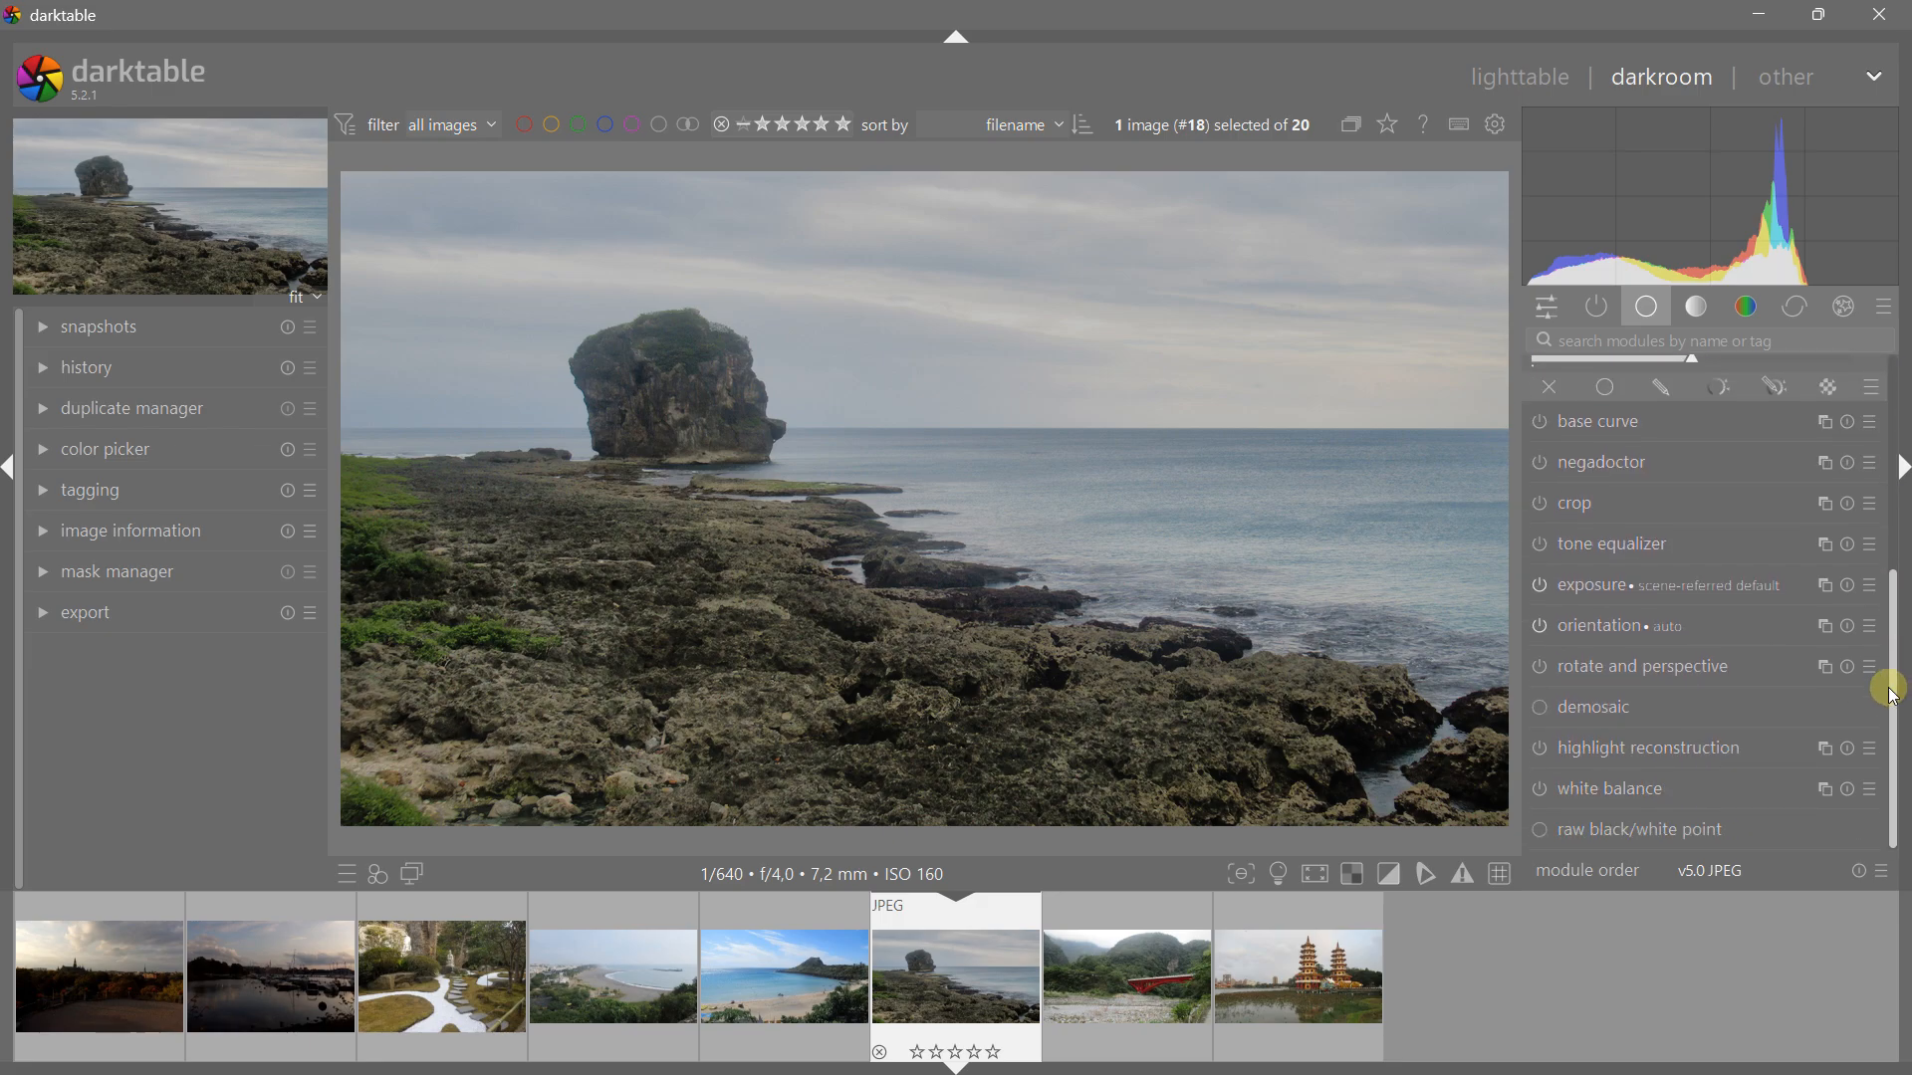
pyautogui.click(1616, 595)
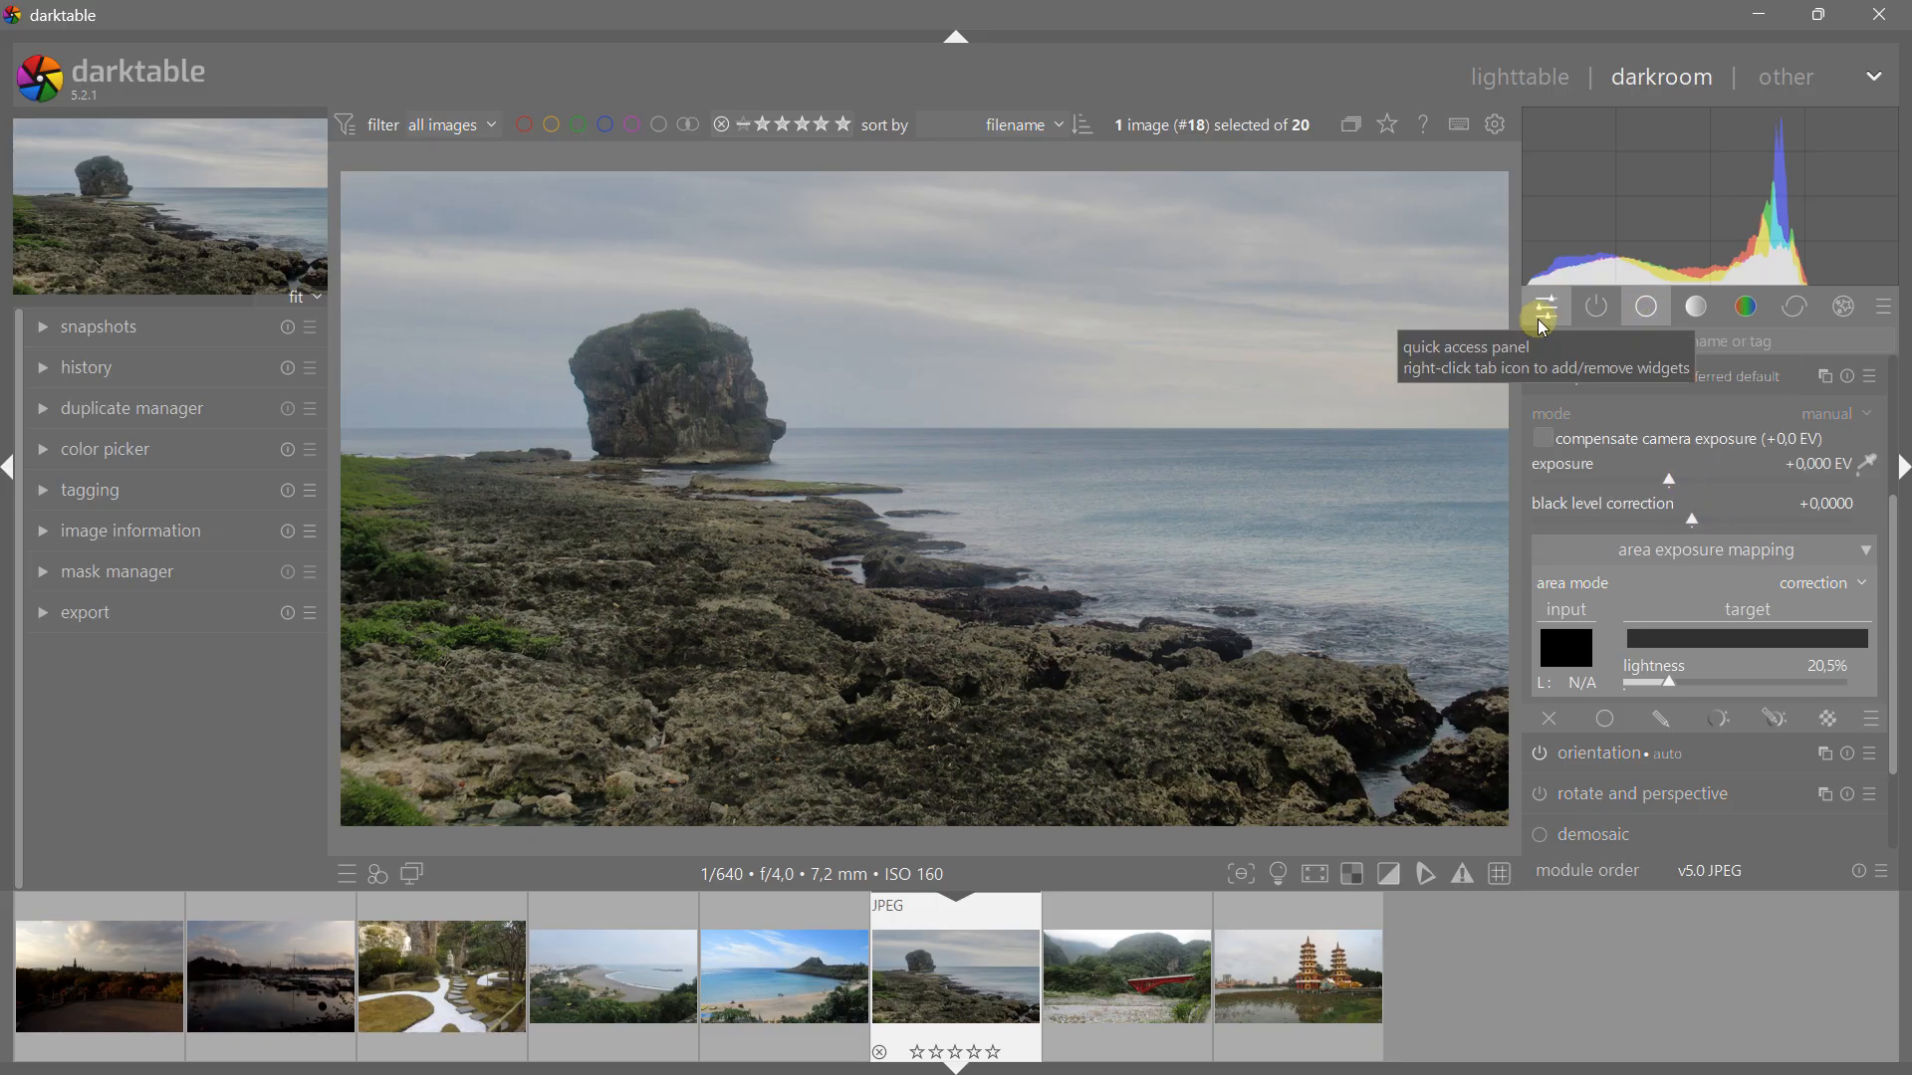
pyautogui.click(1699, 316)
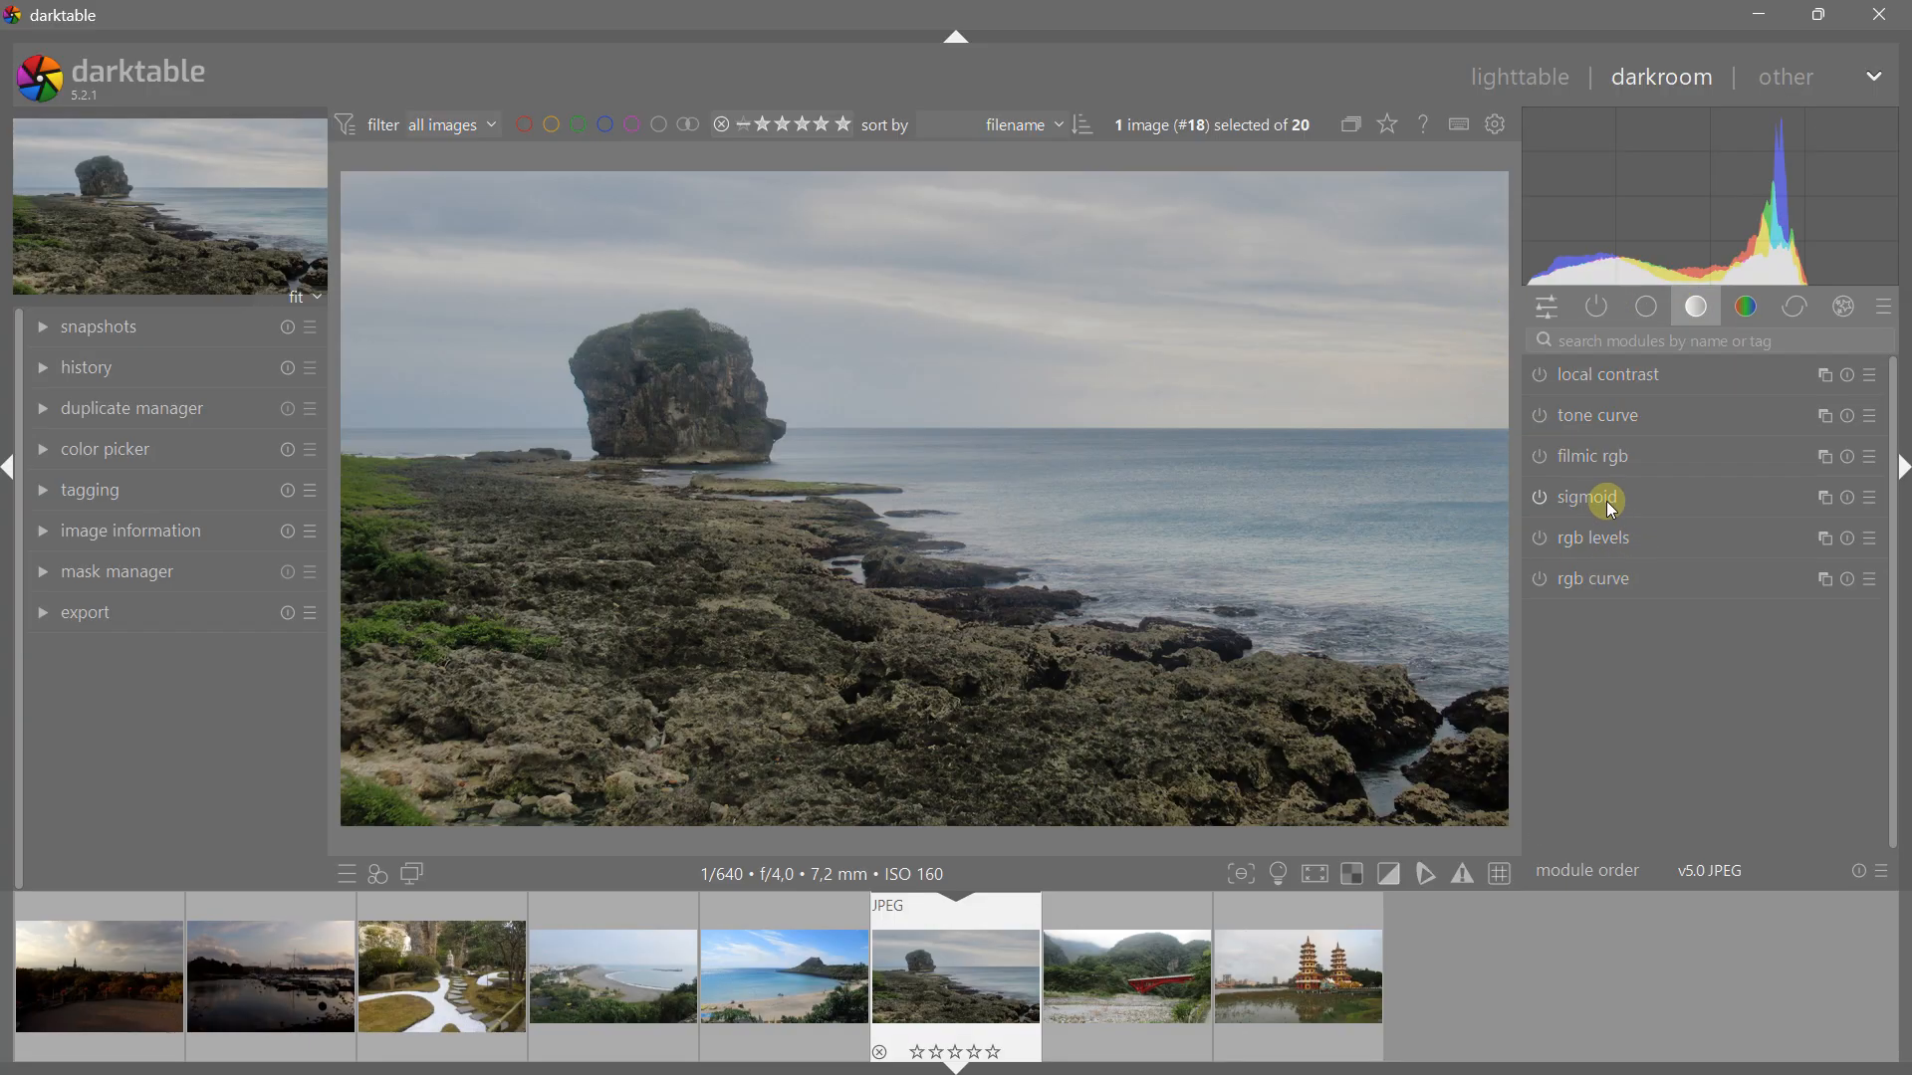
pyautogui.moveTo(1605, 500)
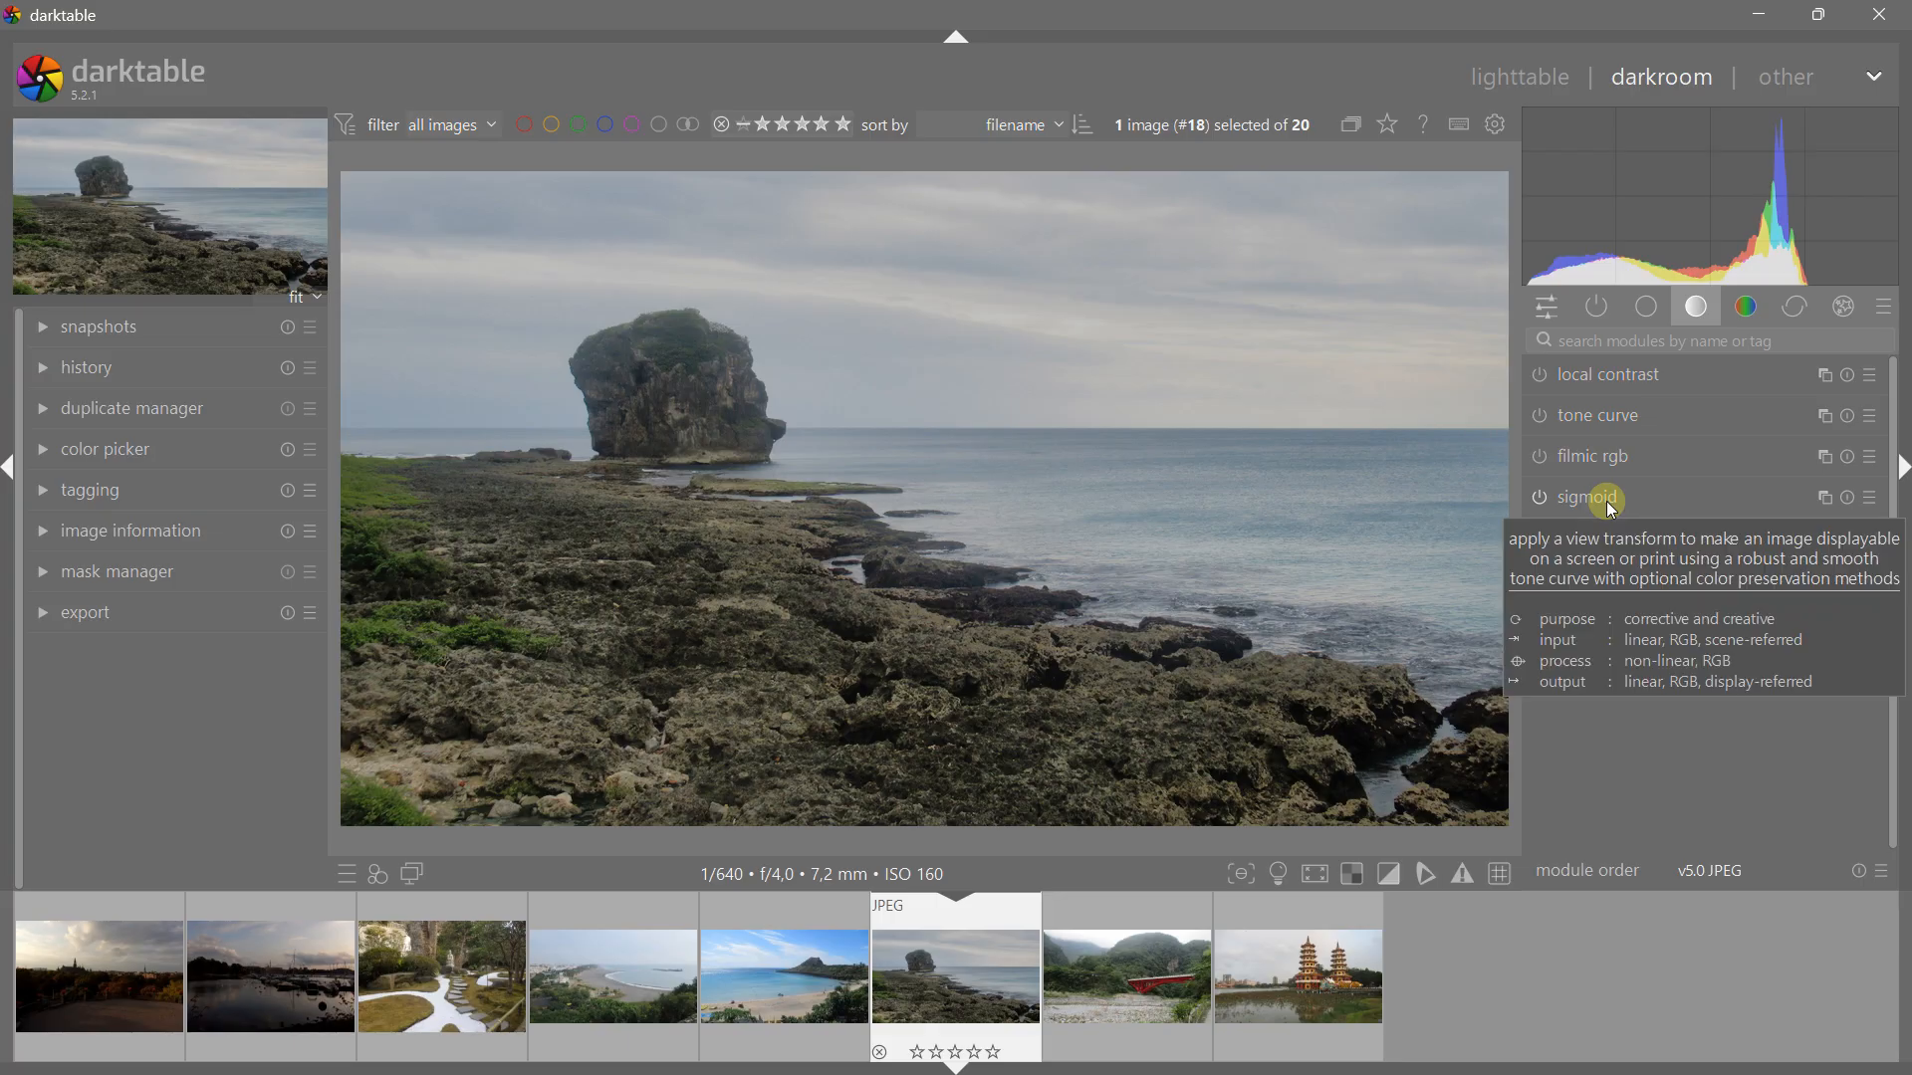
pyautogui.click(1553, 313)
pyautogui.moveTo(1637, 558)
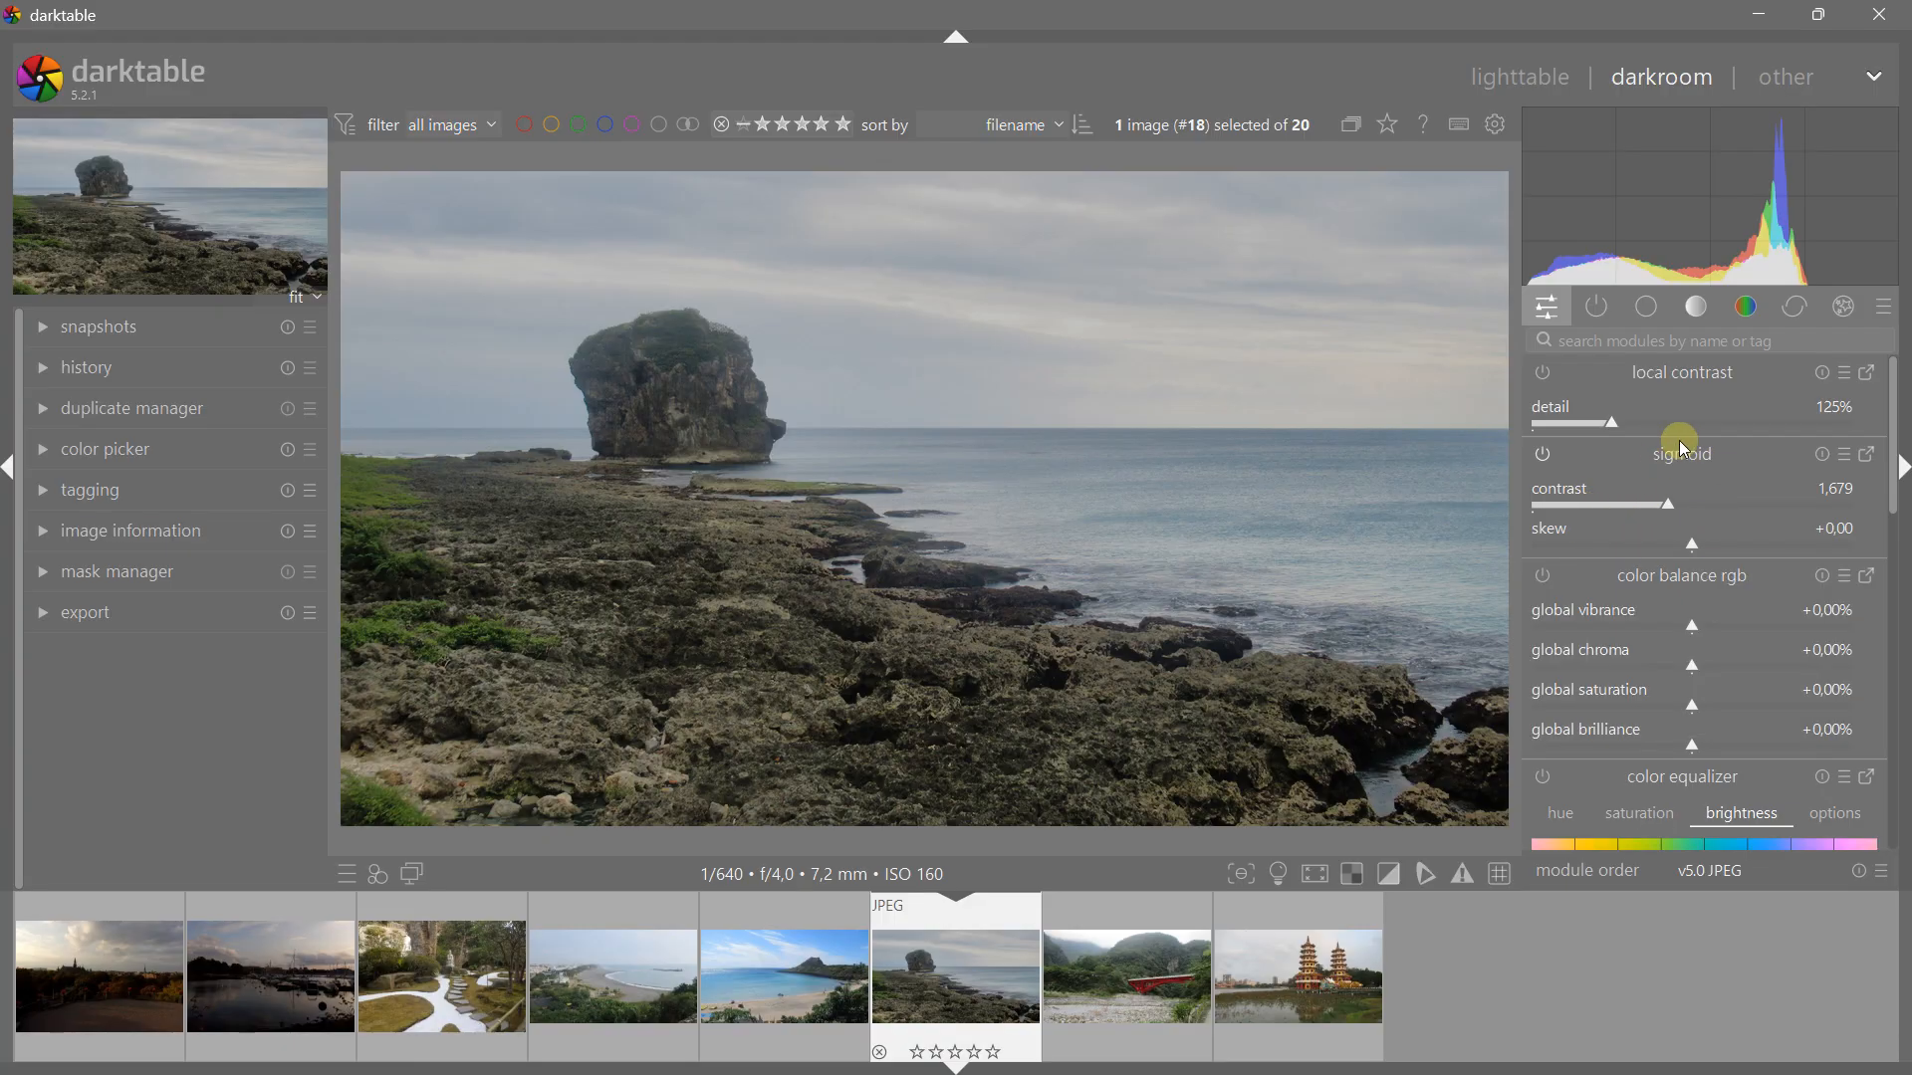
pyautogui.click(1652, 319)
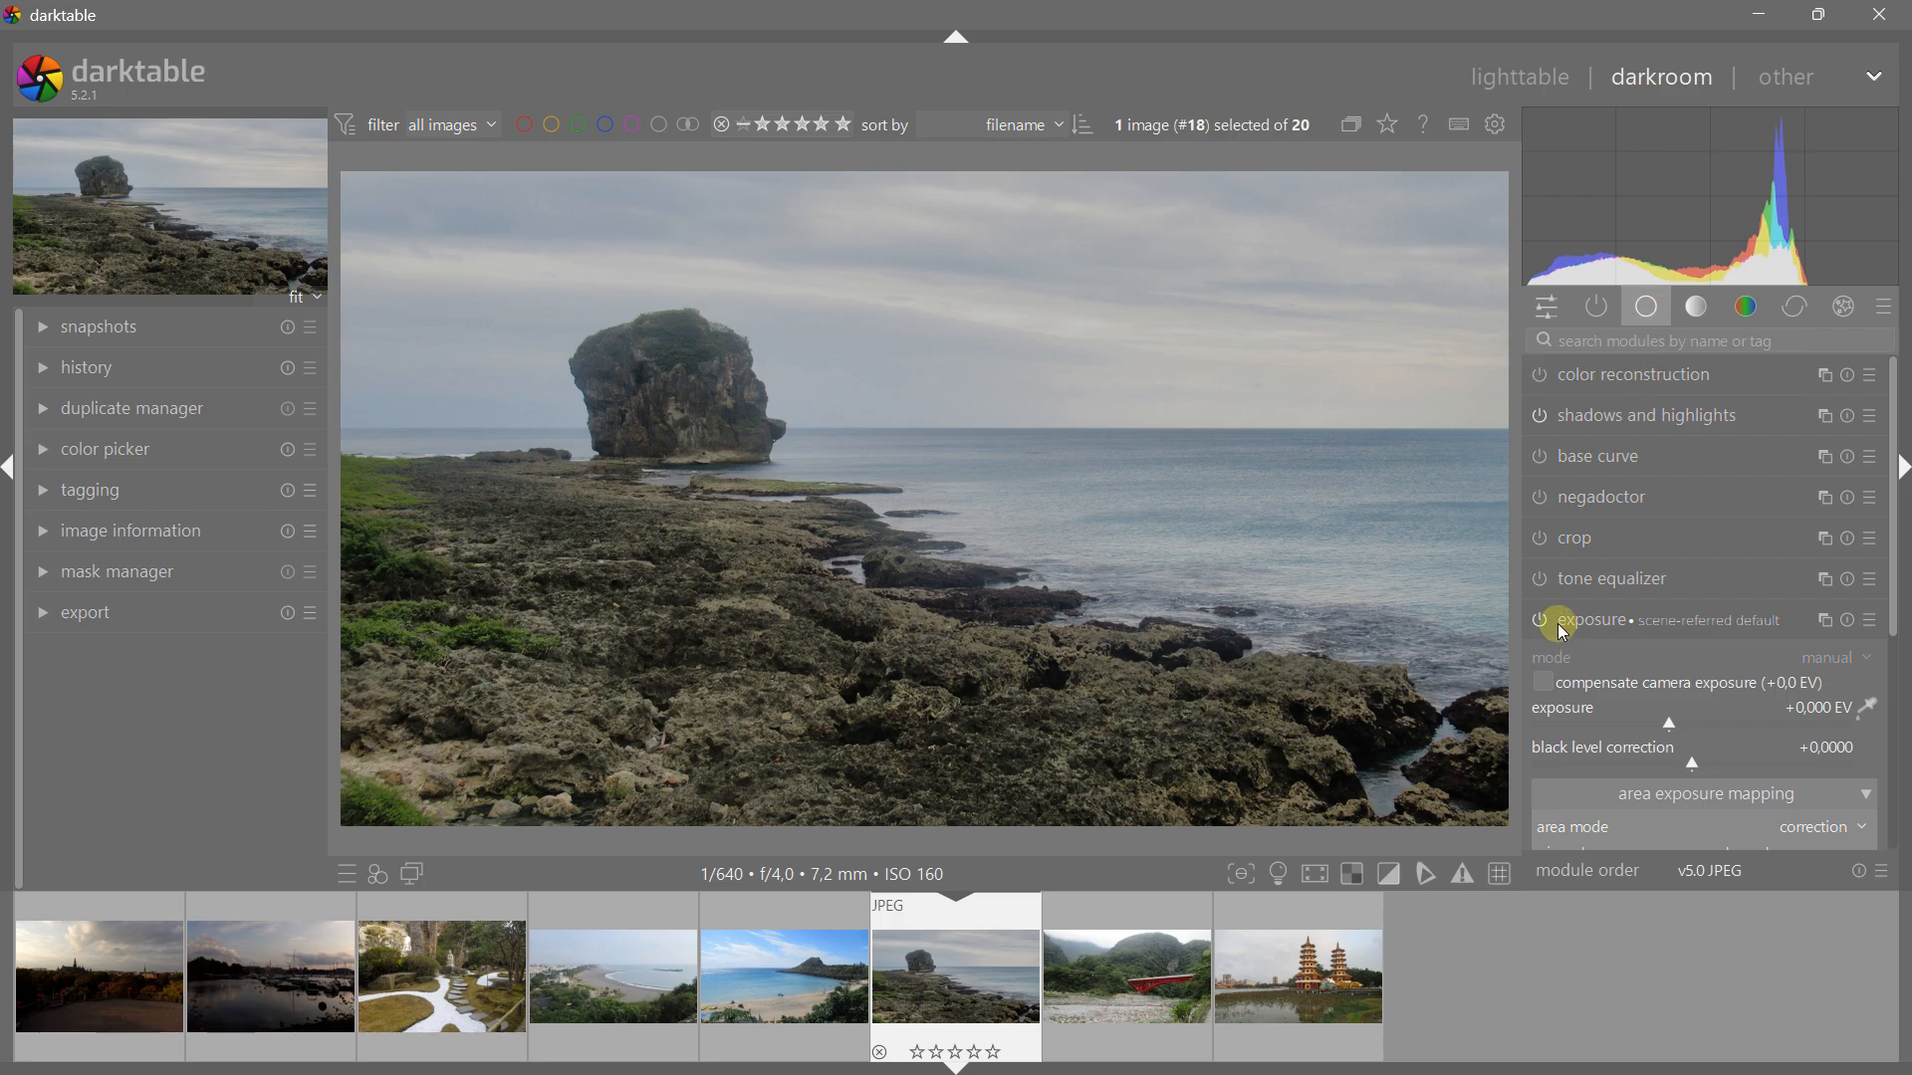
pyautogui.click(1693, 319)
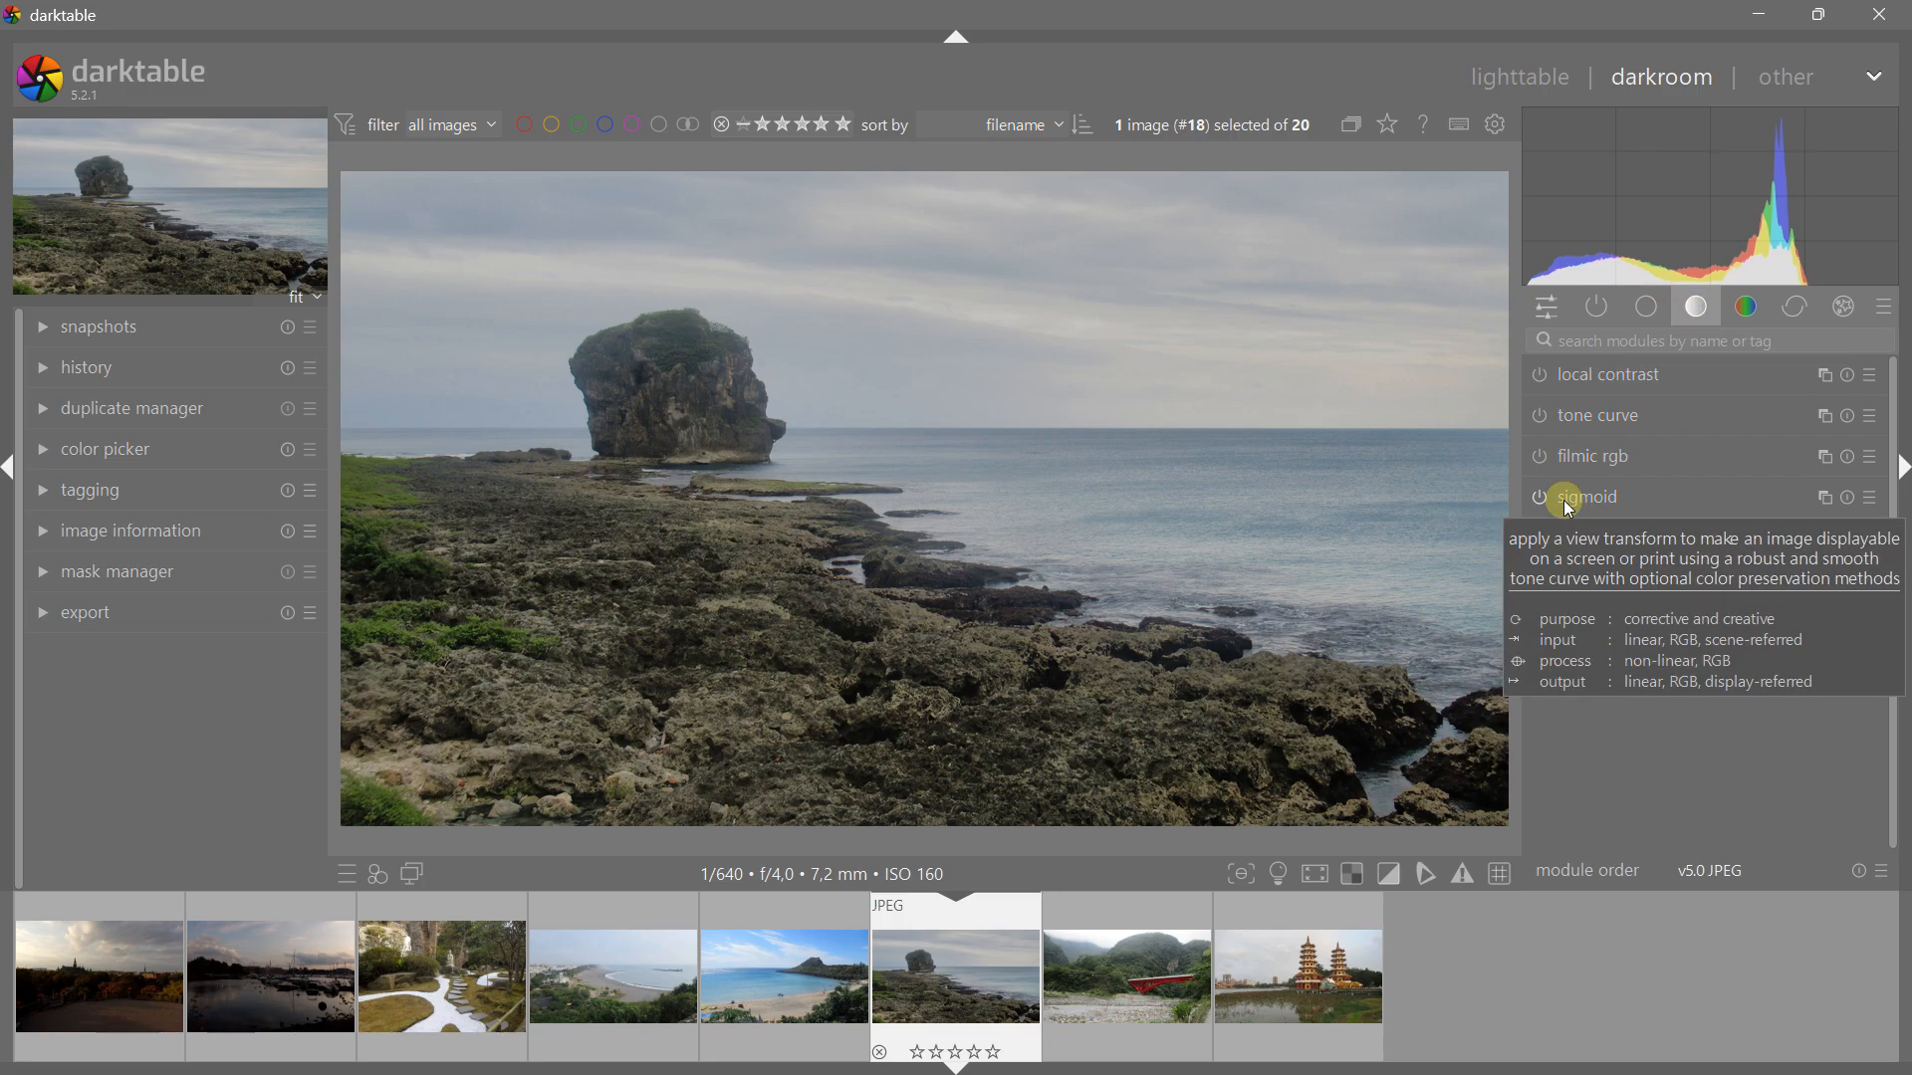
# Step: List the active modules of the coastal rock photo and switch off shadows and highlights, sigmoid and exposure
pyautogui.click(1595, 313)
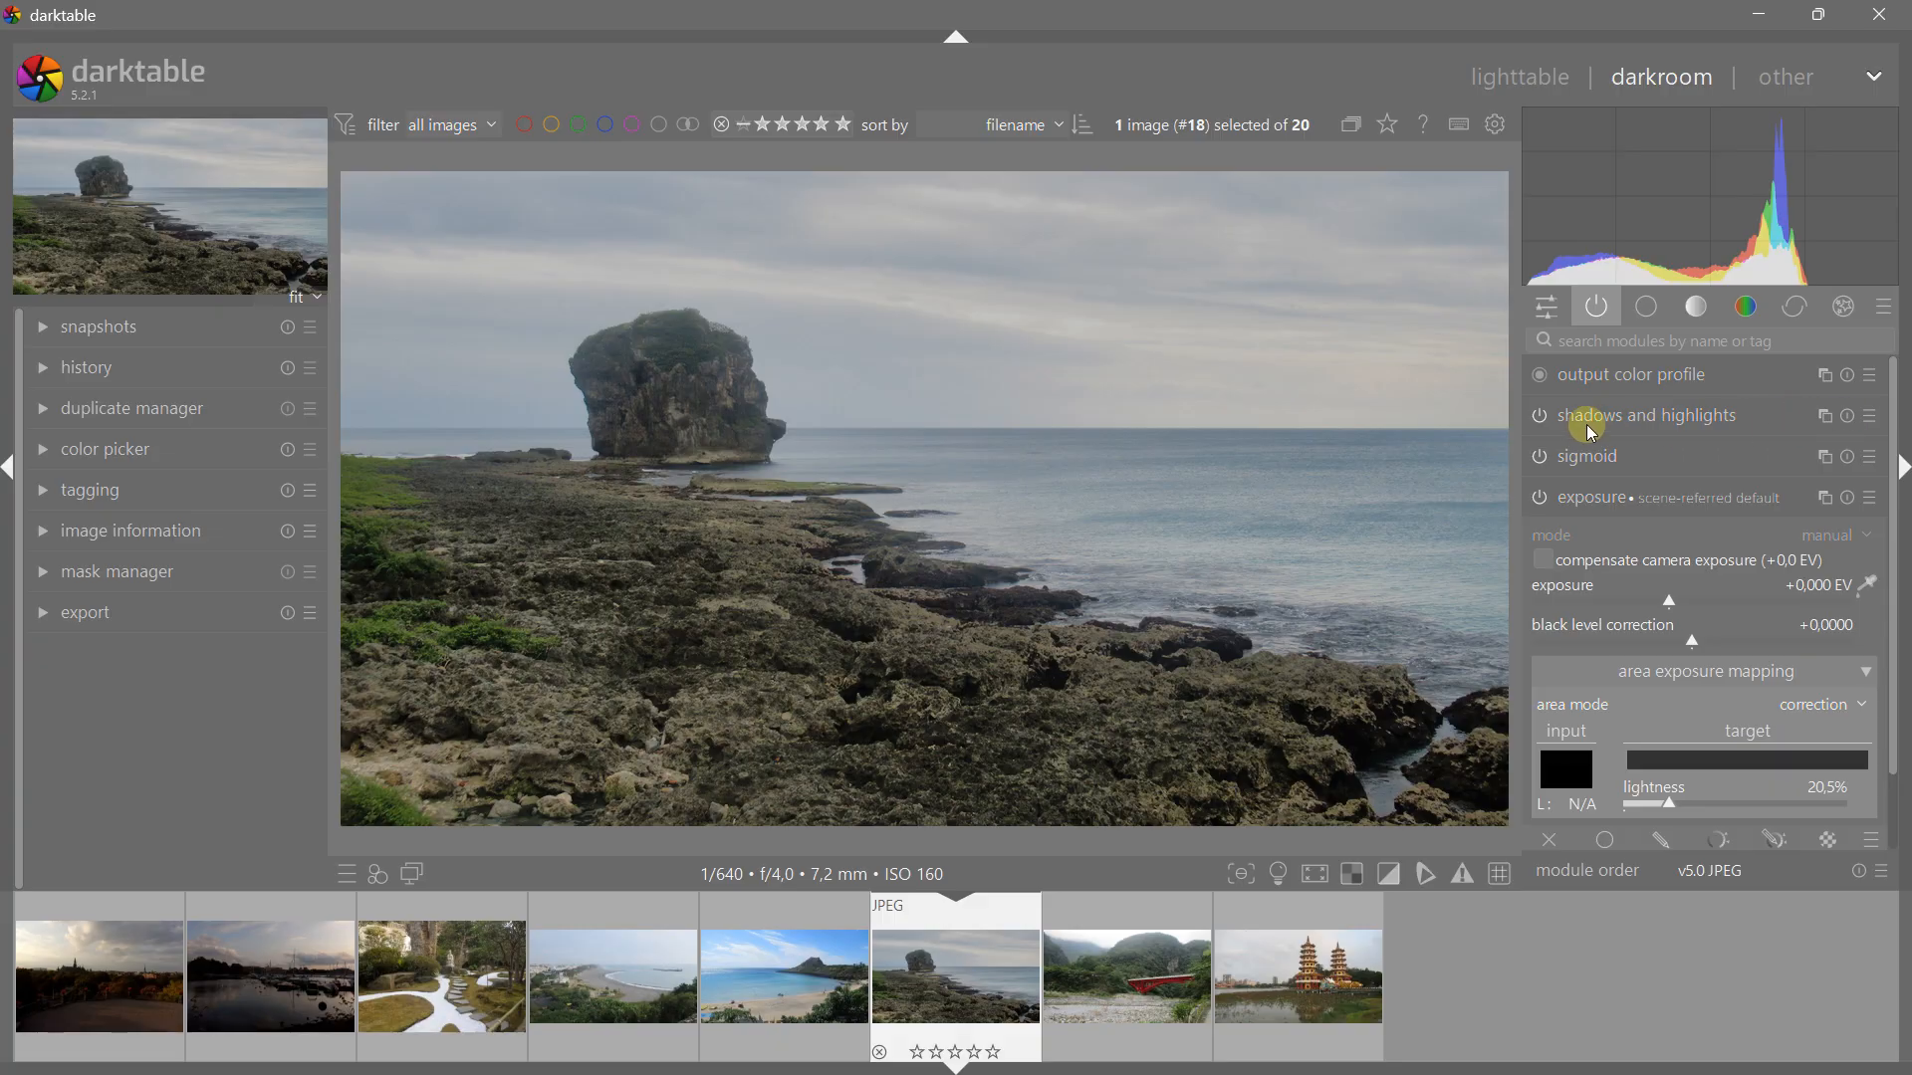
pyautogui.click(1540, 457)
pyautogui.click(1541, 498)
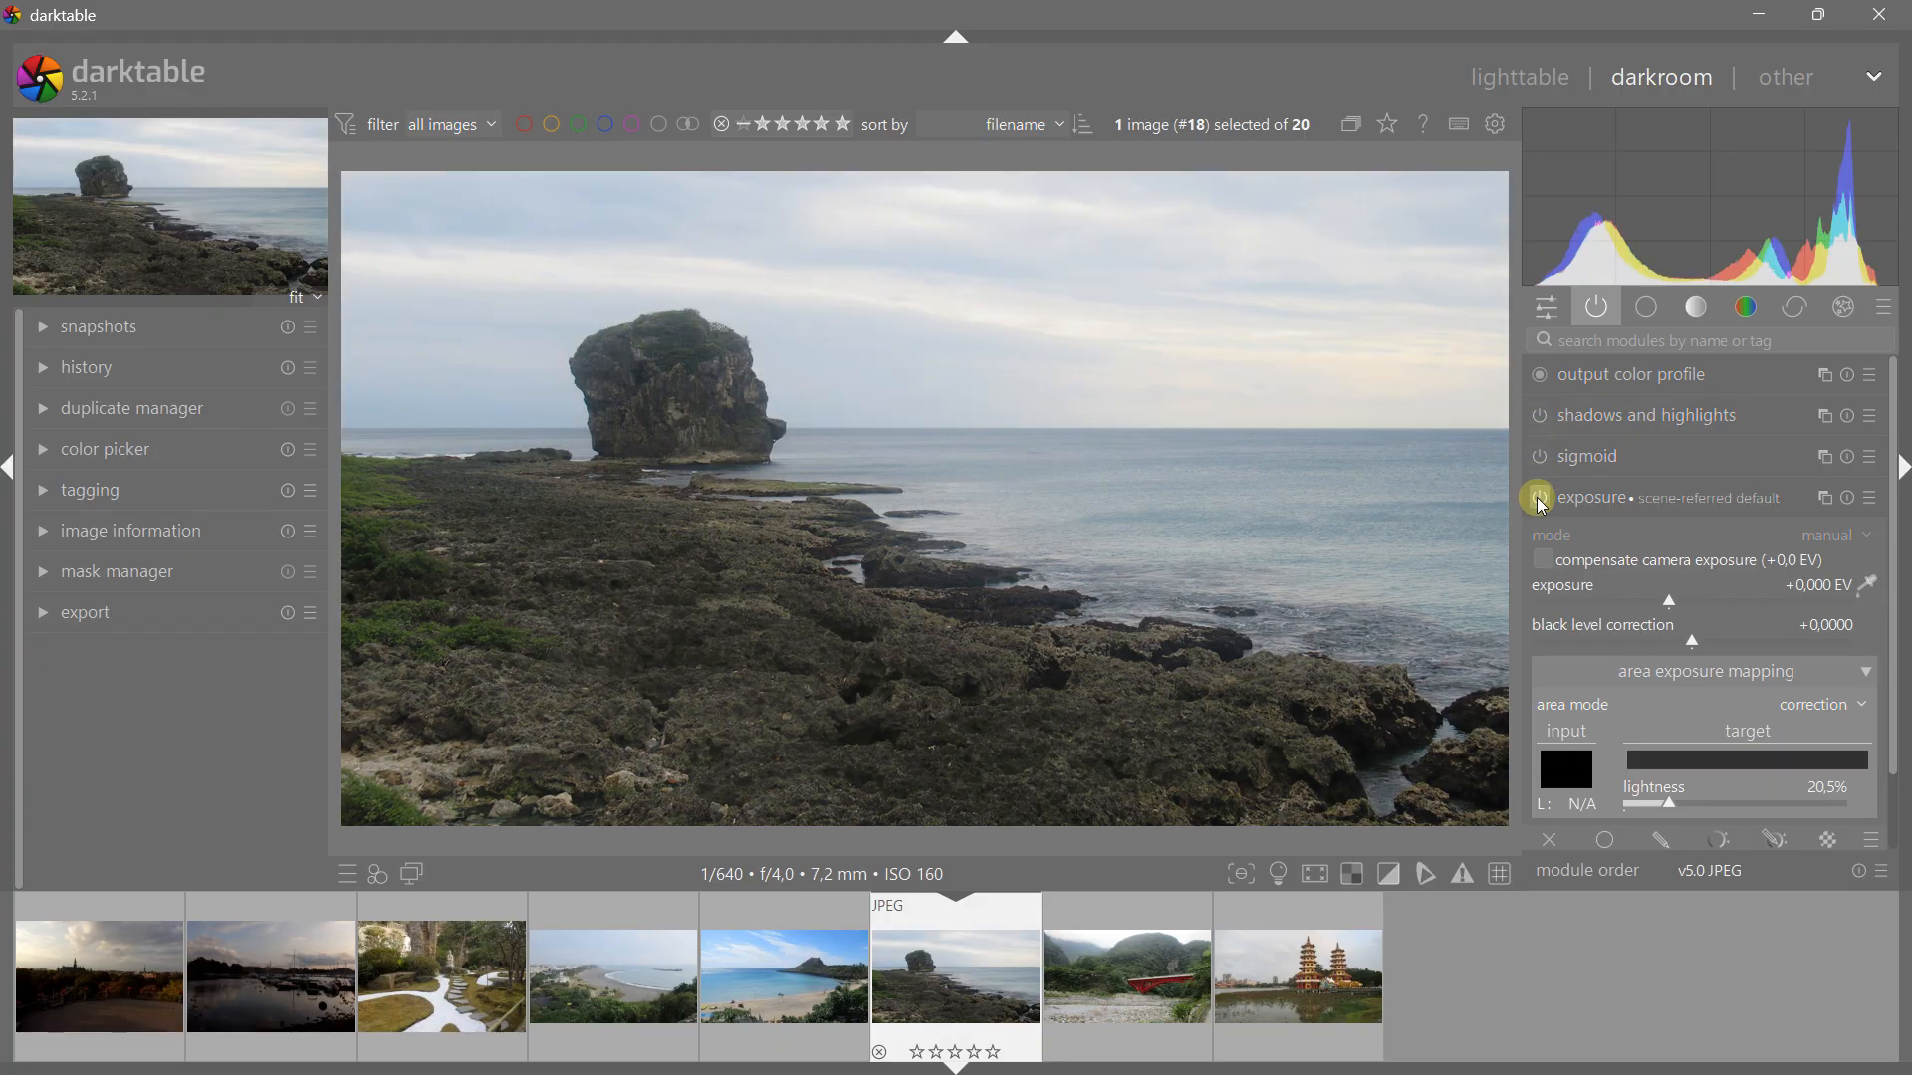
pyautogui.scroll(-2, 1880, 498)
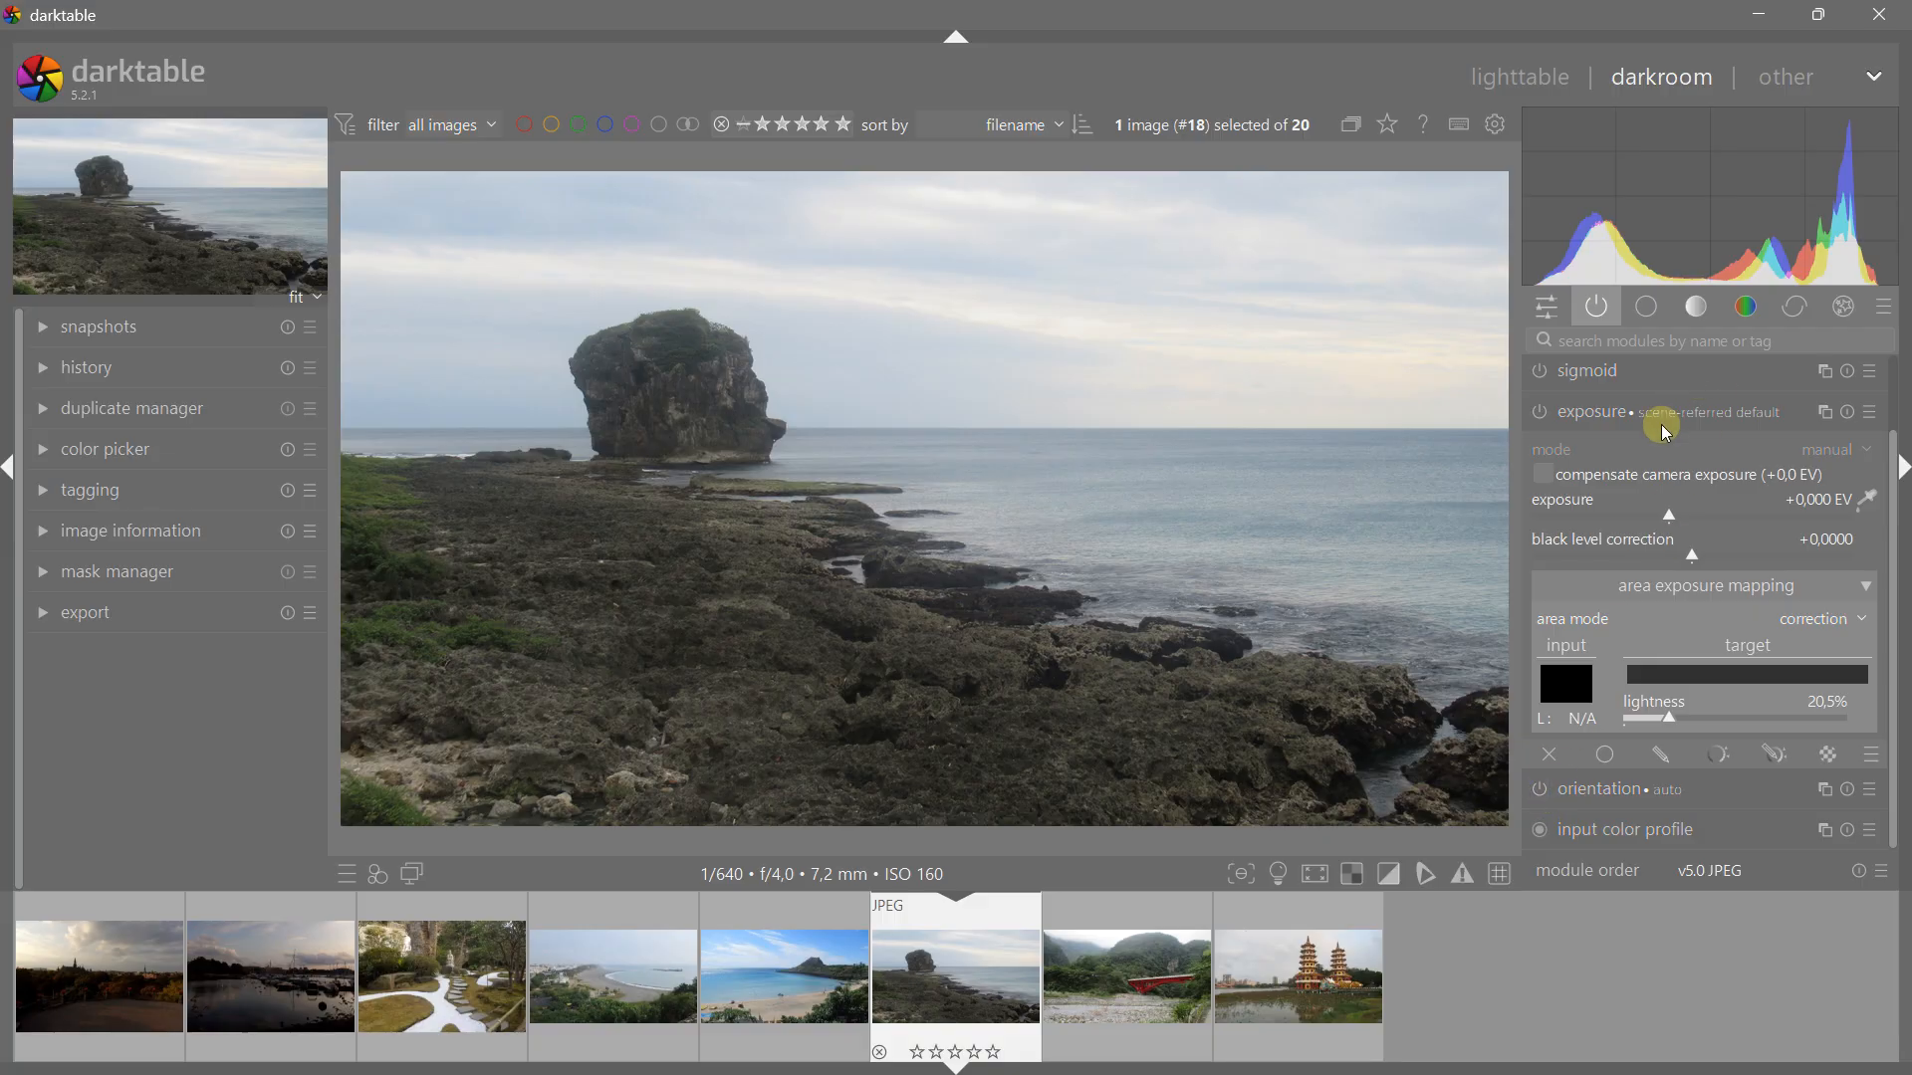
# Step: Browse the filmstrip to the earlier photos and open the one of the city river lined with buildings
pyautogui.click(1562, 313)
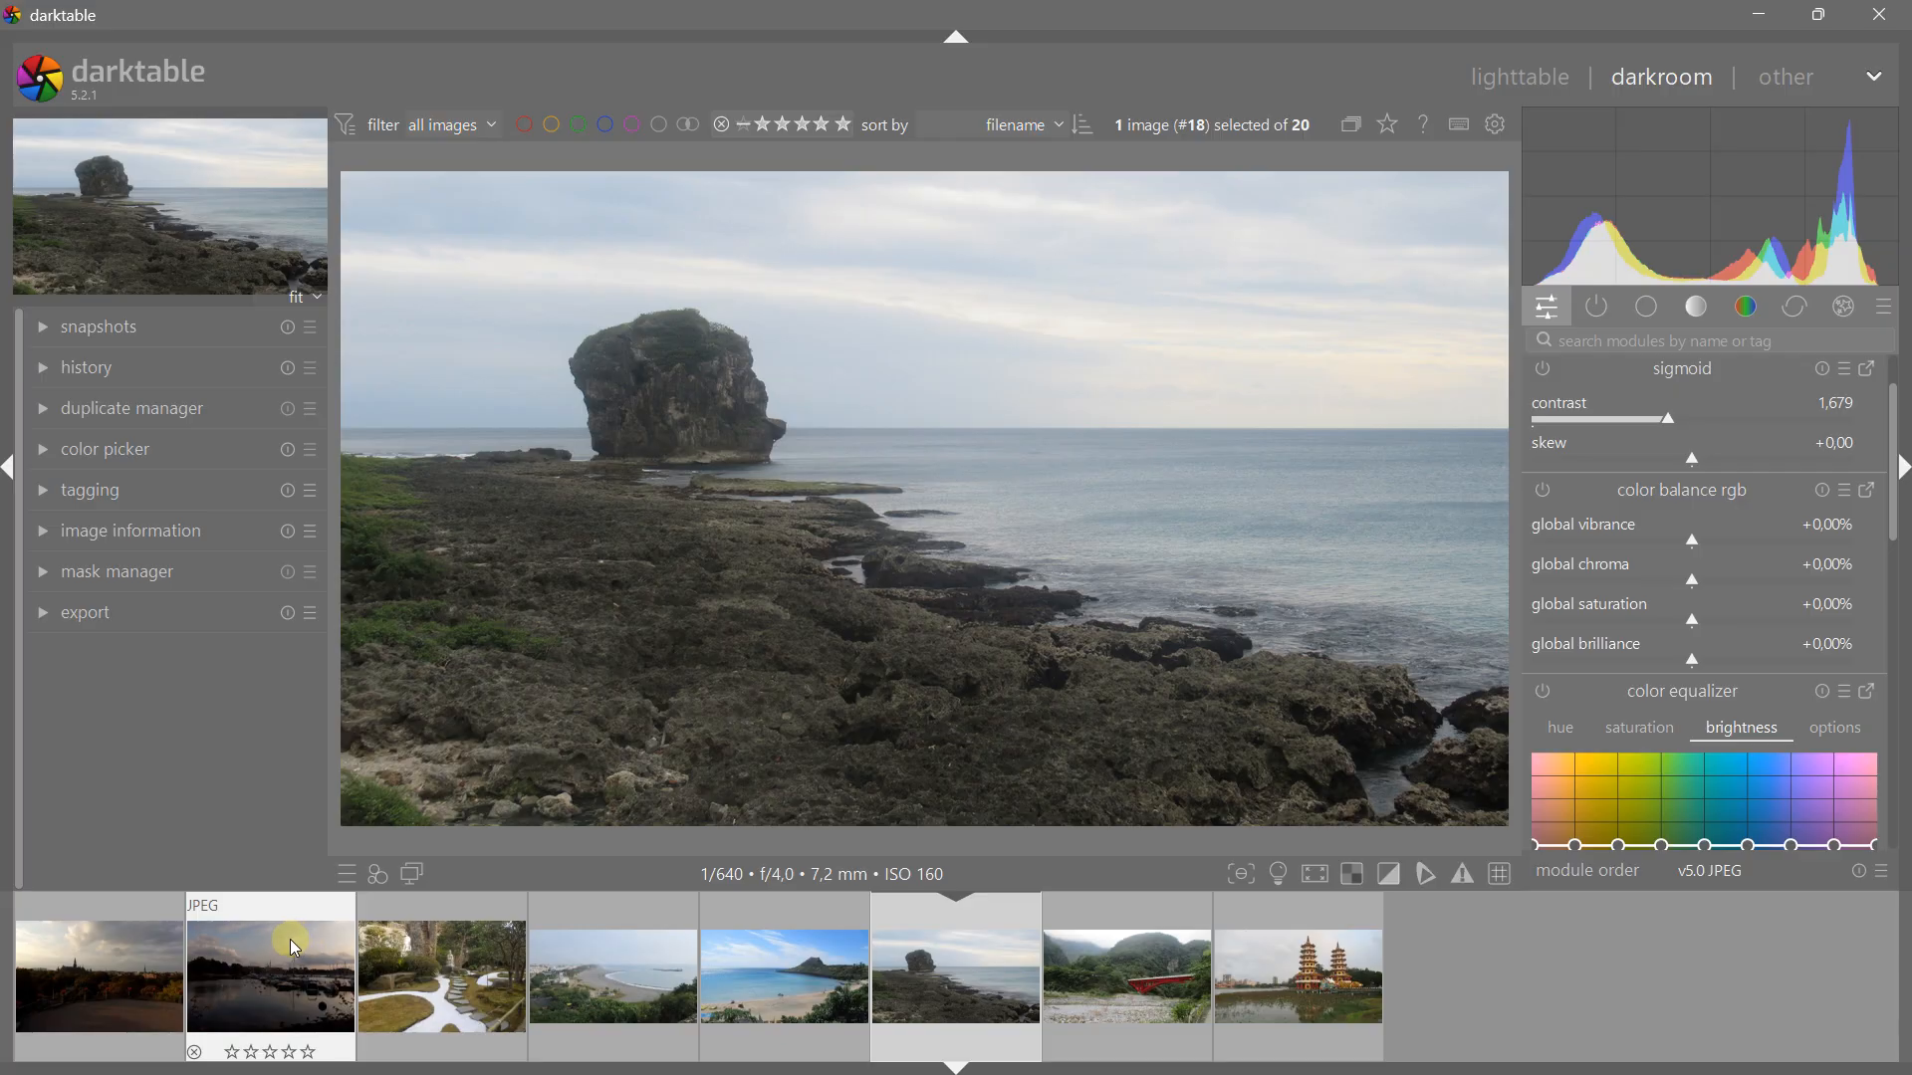
pyautogui.scroll(-2, 291, 940)
pyautogui.scroll(8, 314, 933)
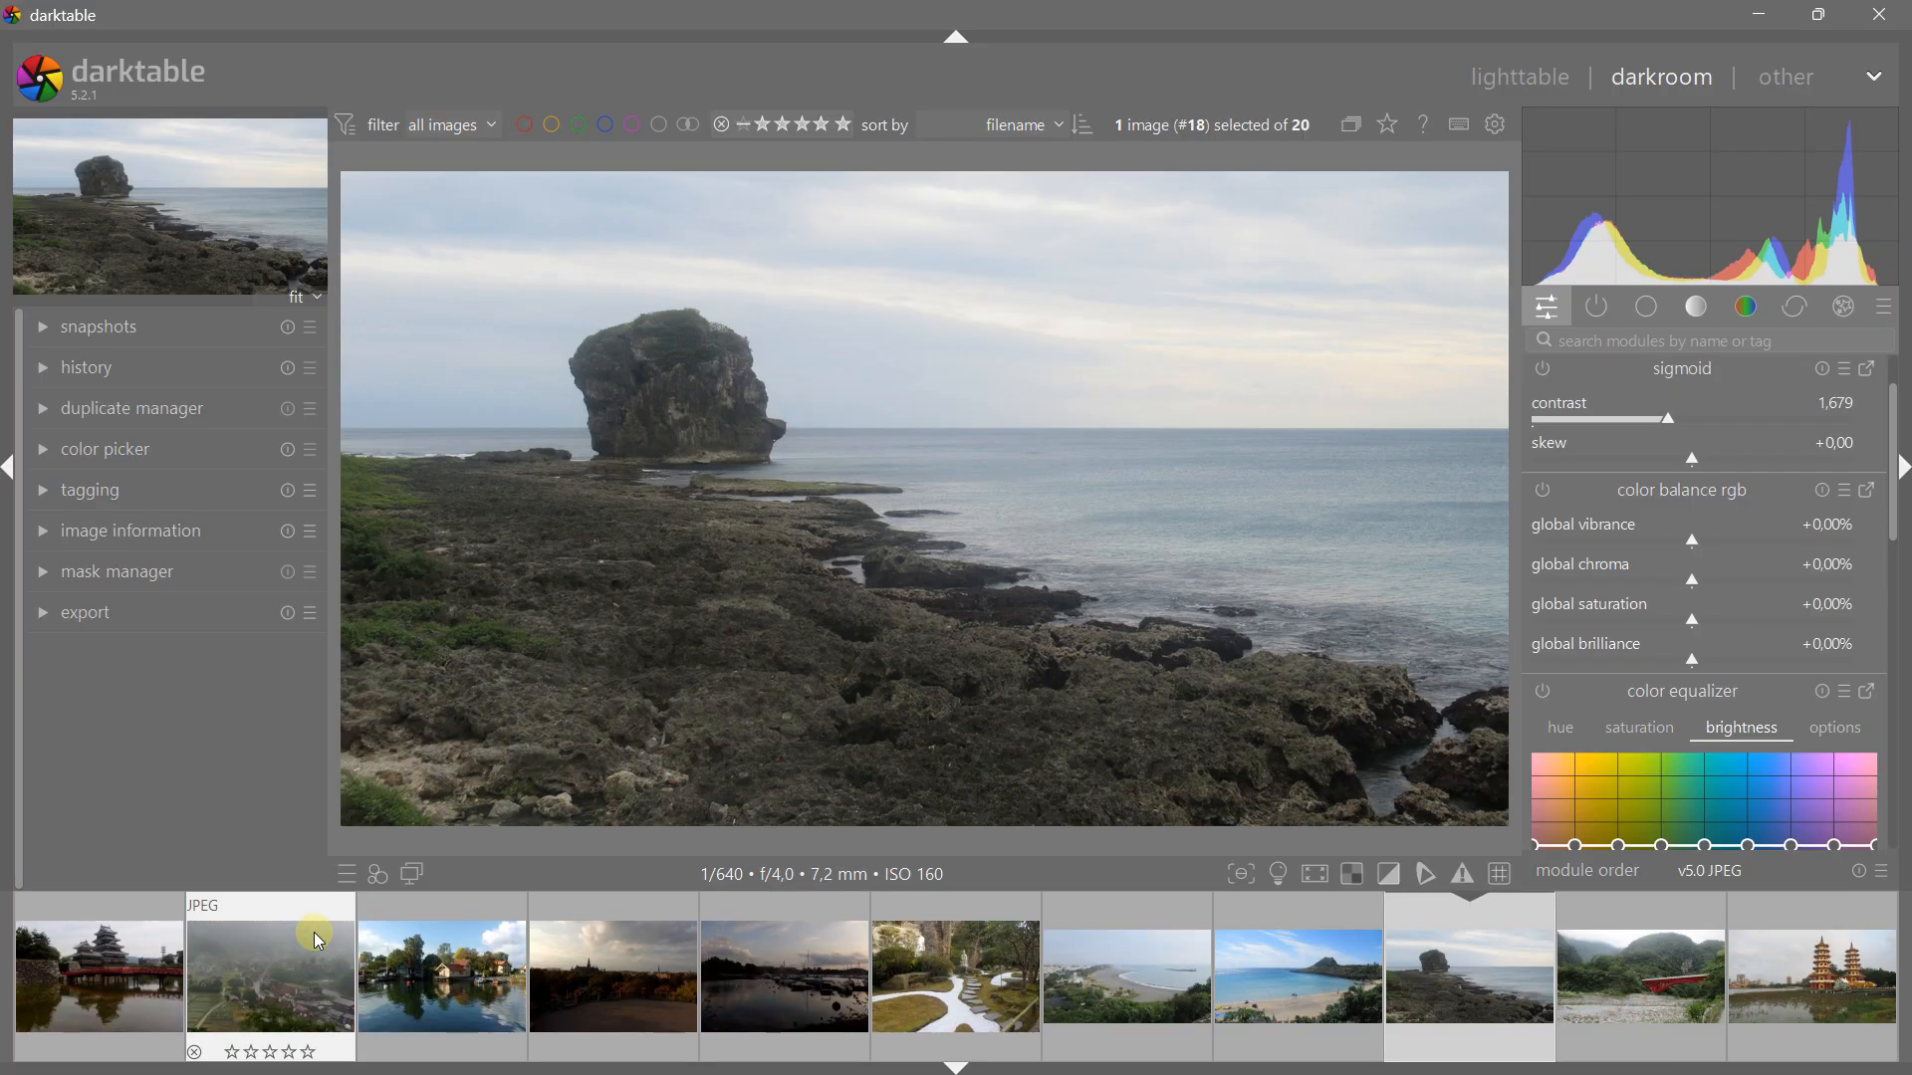
pyautogui.click(284, 958)
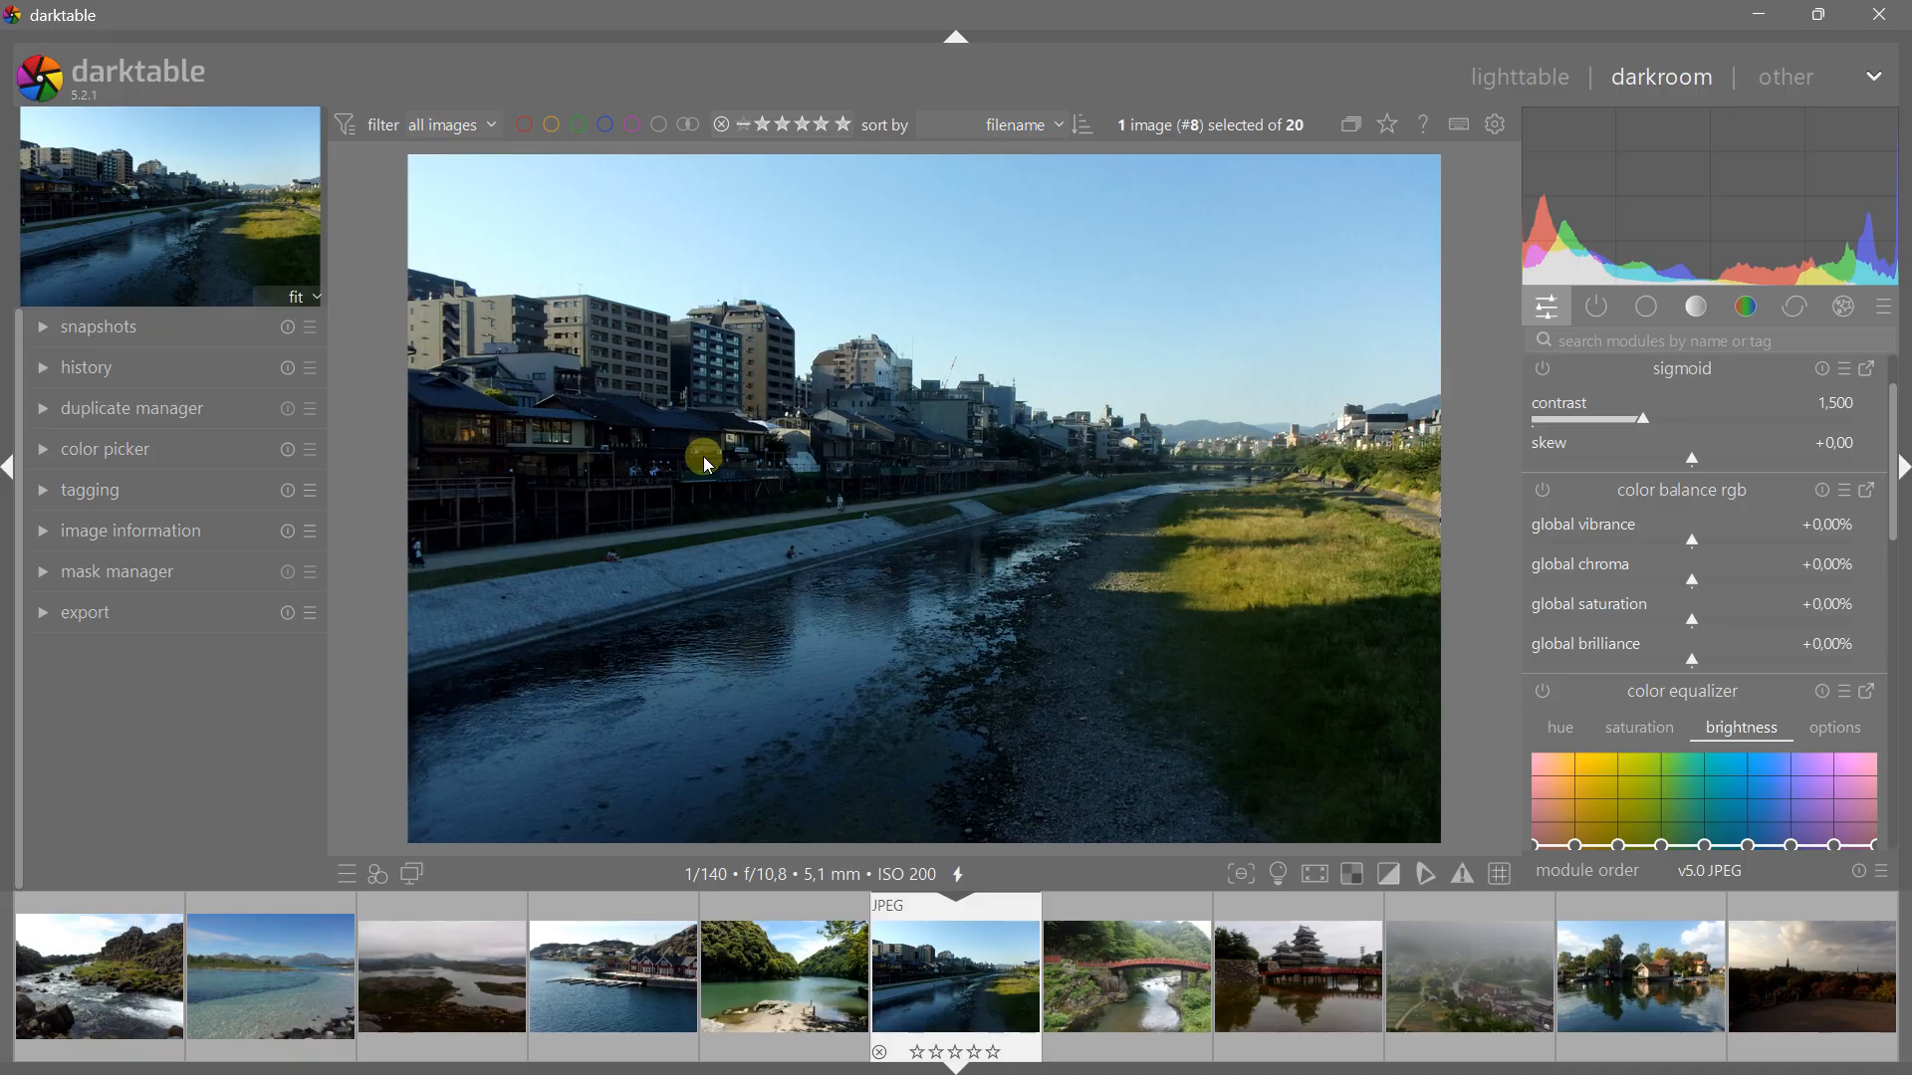
# Step: Enable shadows and highlights from the base module group and compare the river photo with and without it
pyautogui.click(1649, 308)
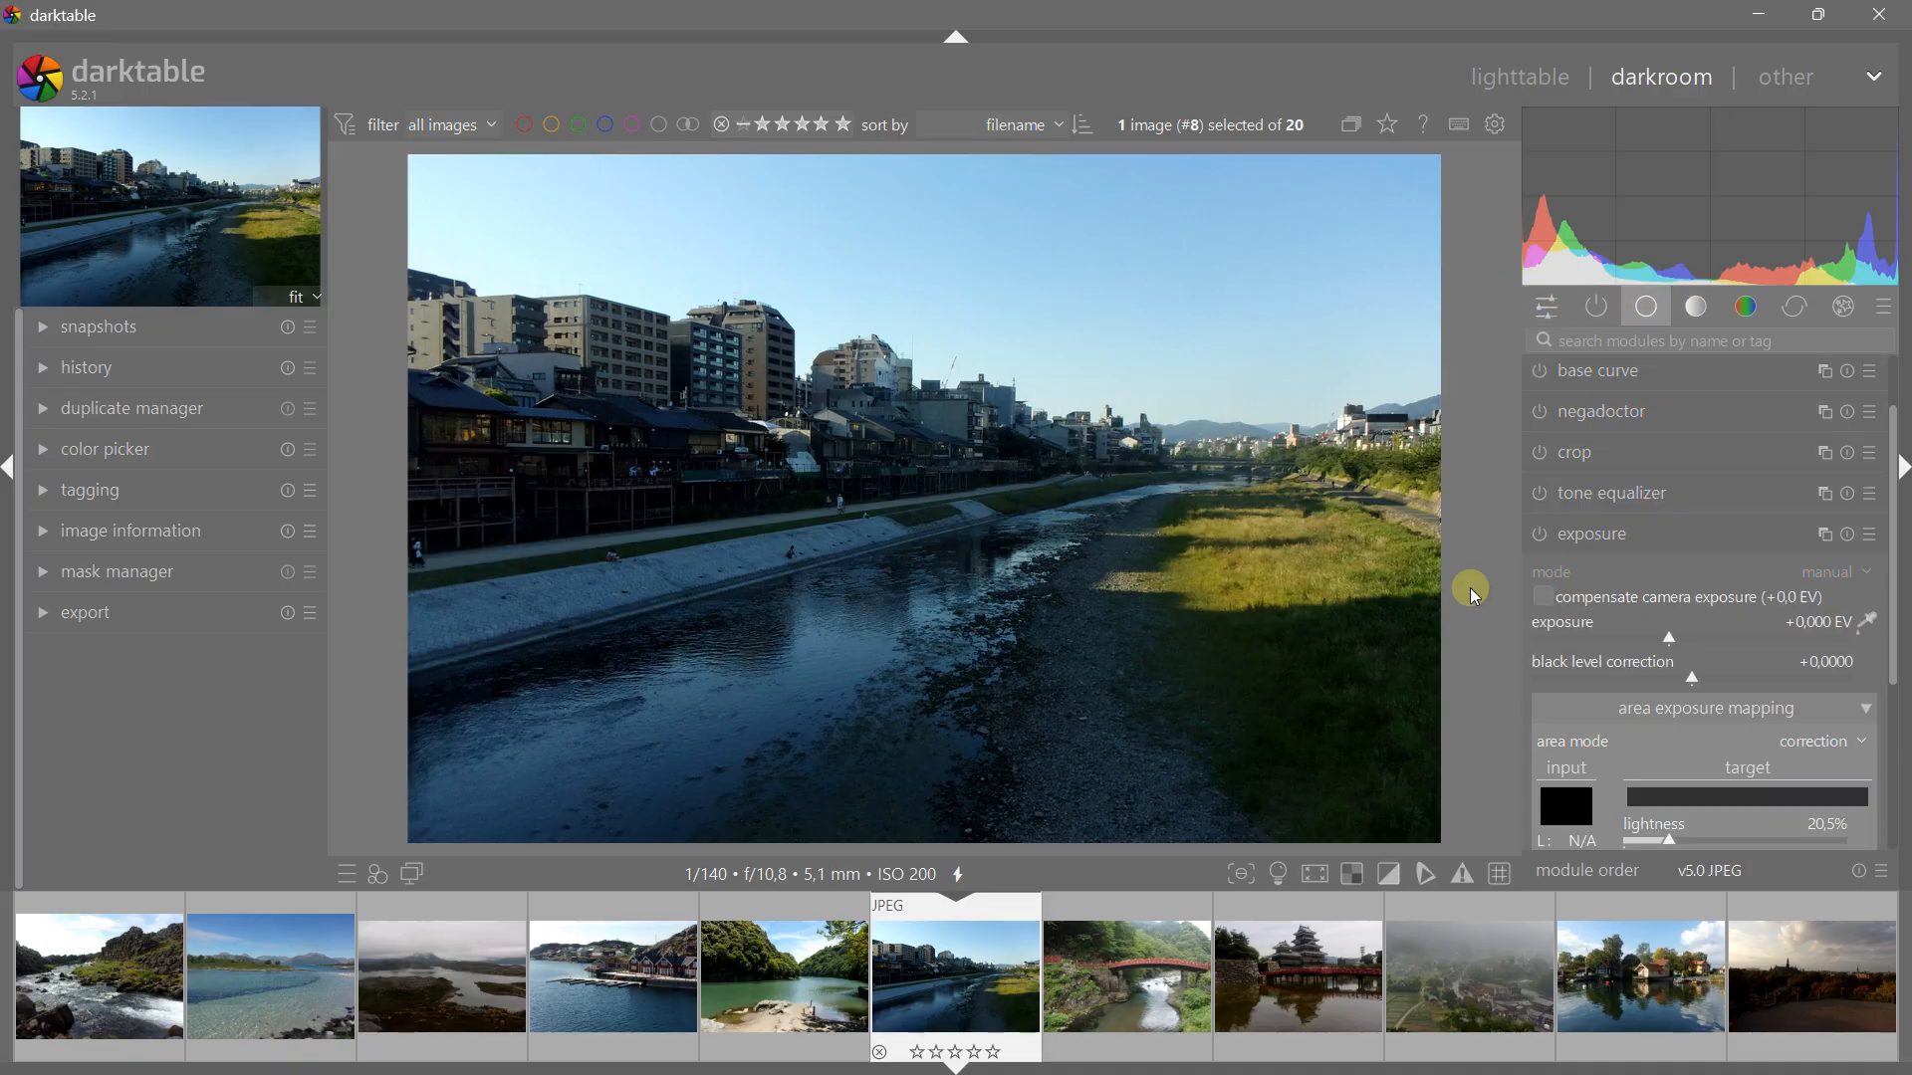
pyautogui.scroll(2, 1897, 630)
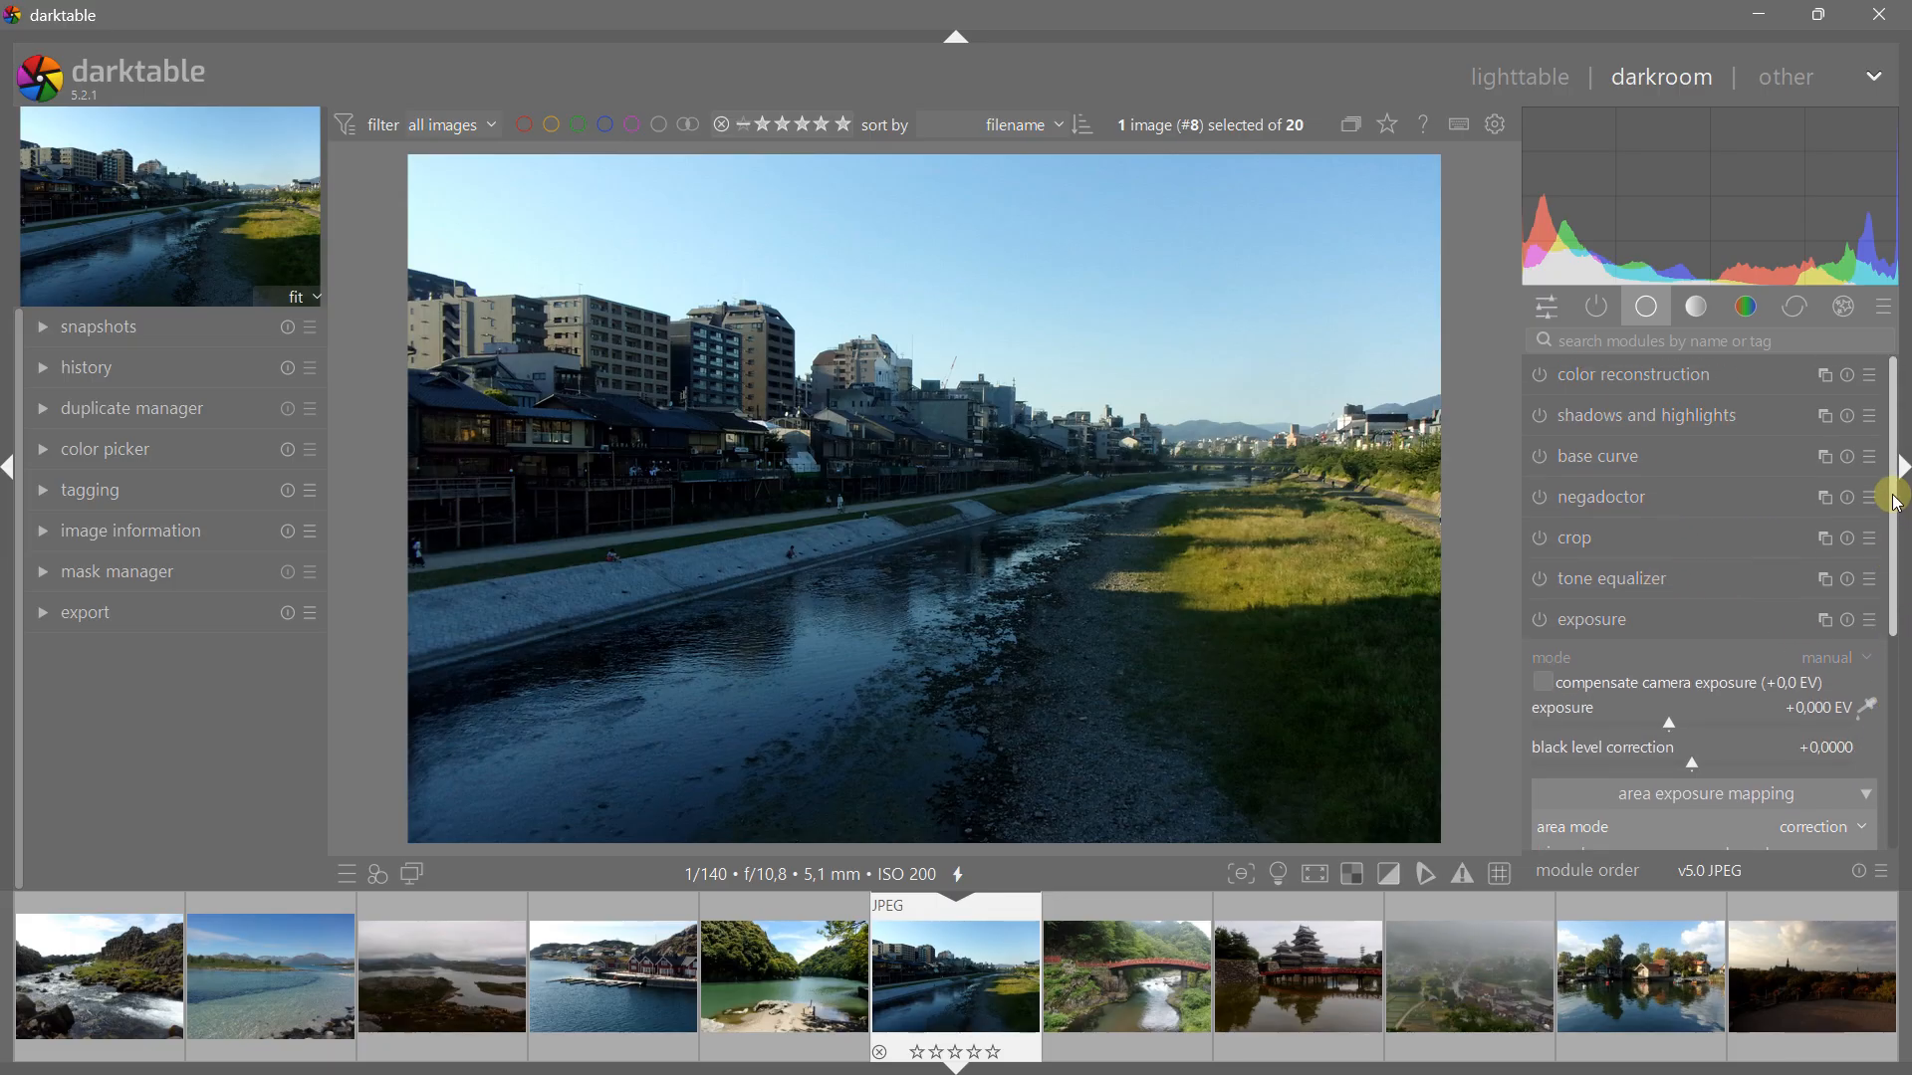
pyautogui.click(1627, 416)
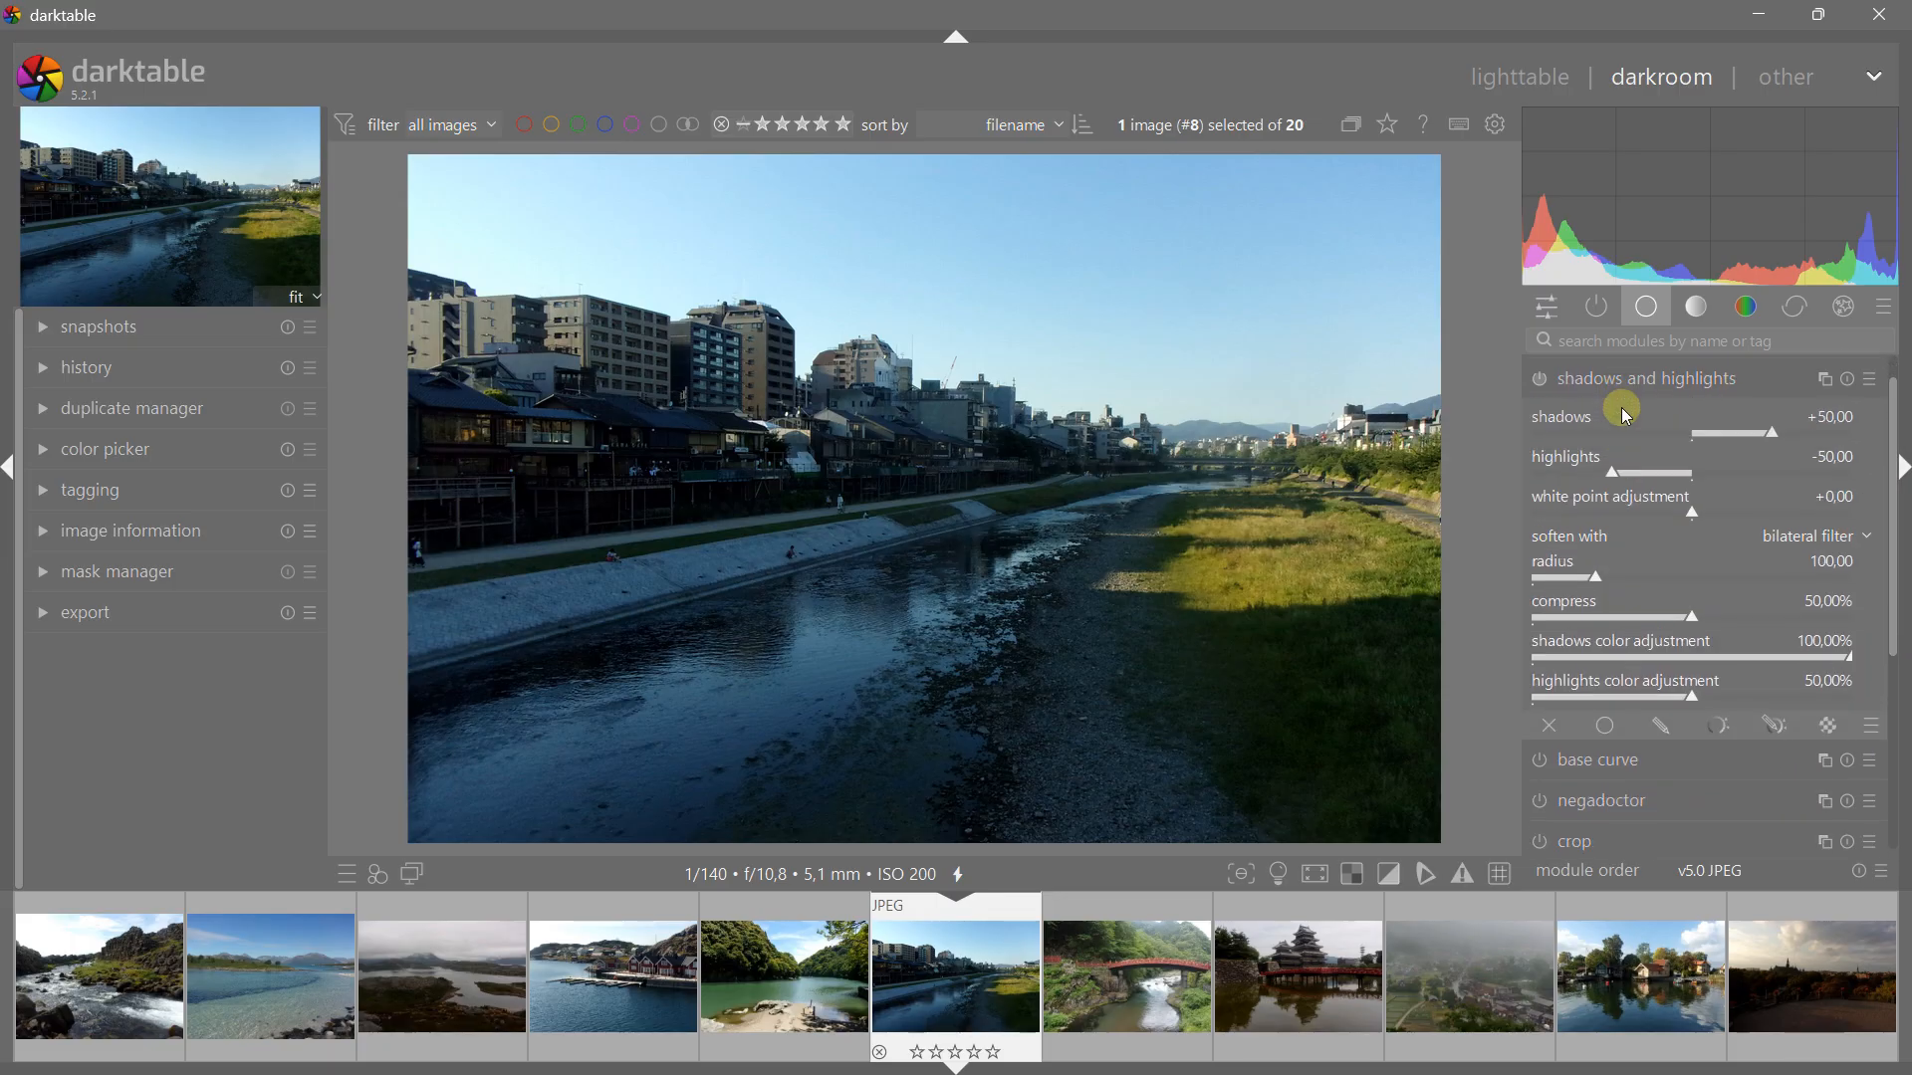
pyautogui.click(1543, 379)
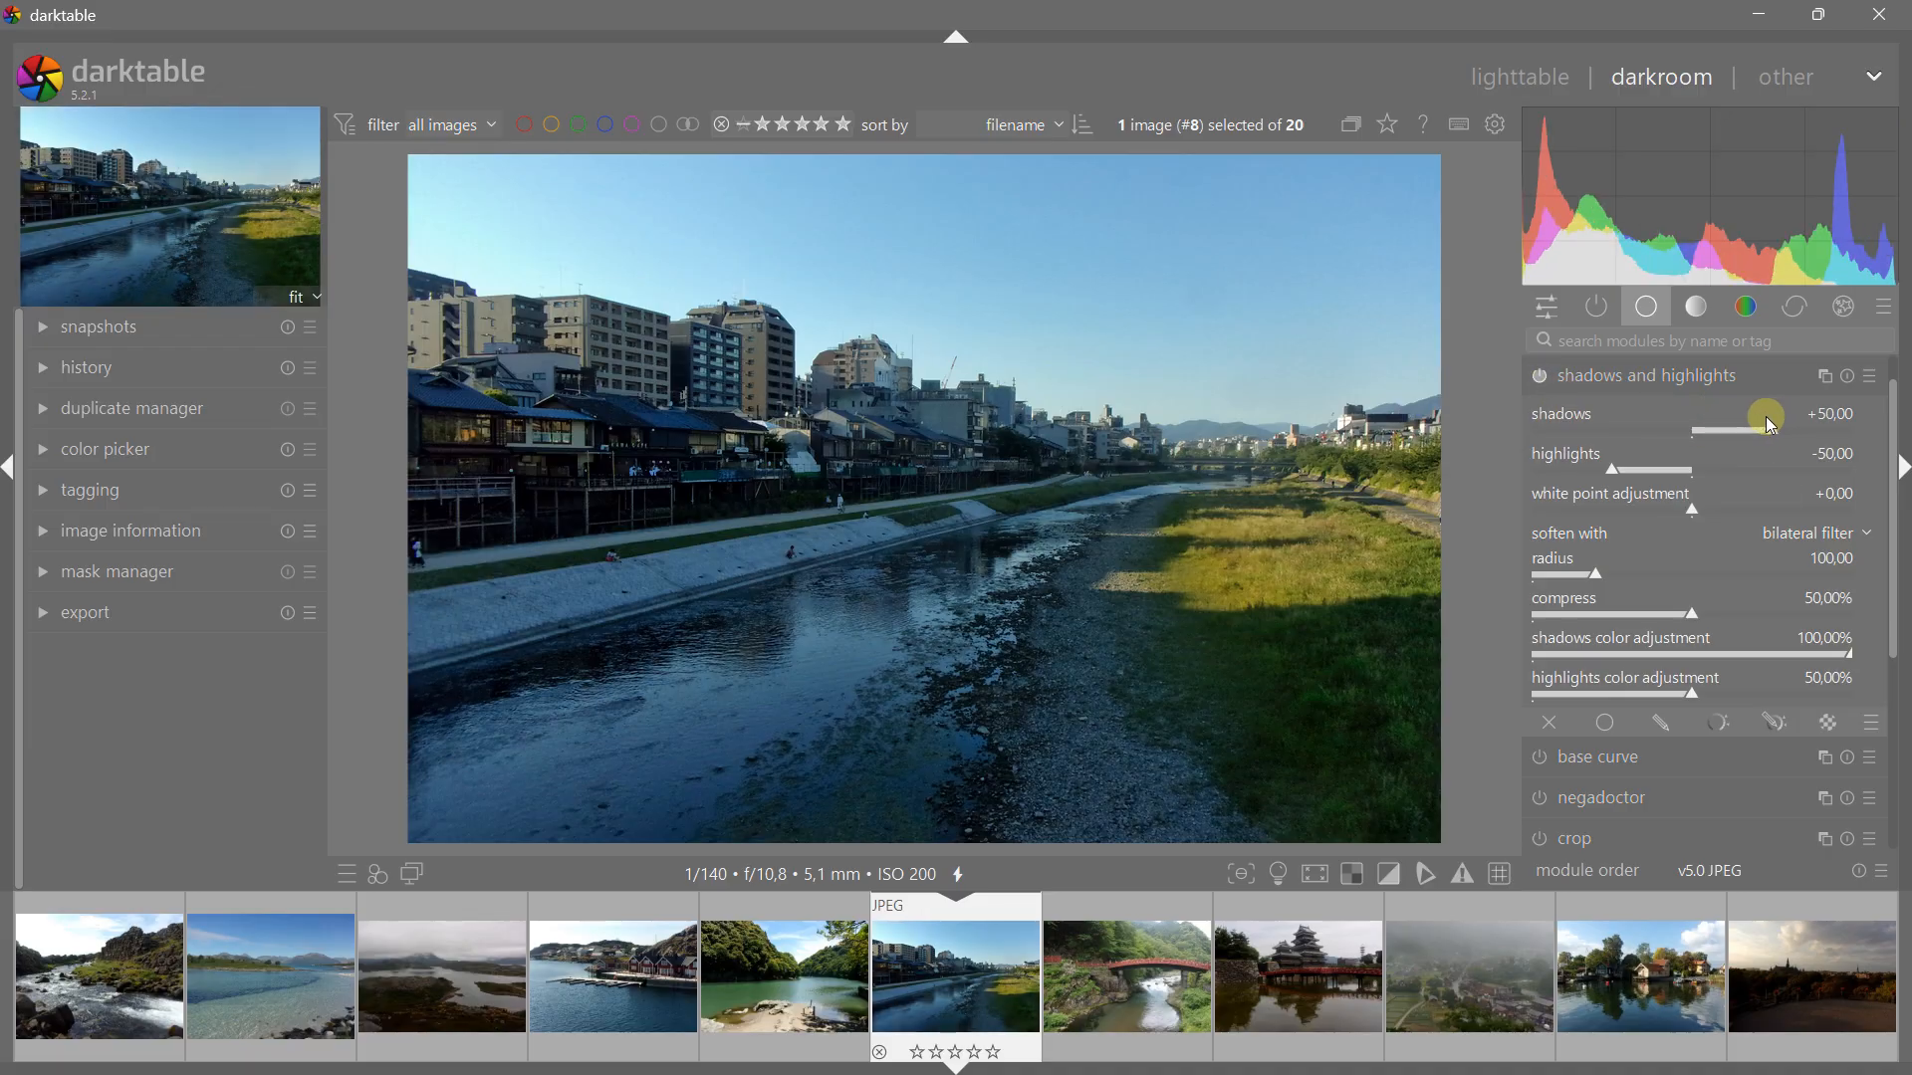
pyautogui.click(1539, 380)
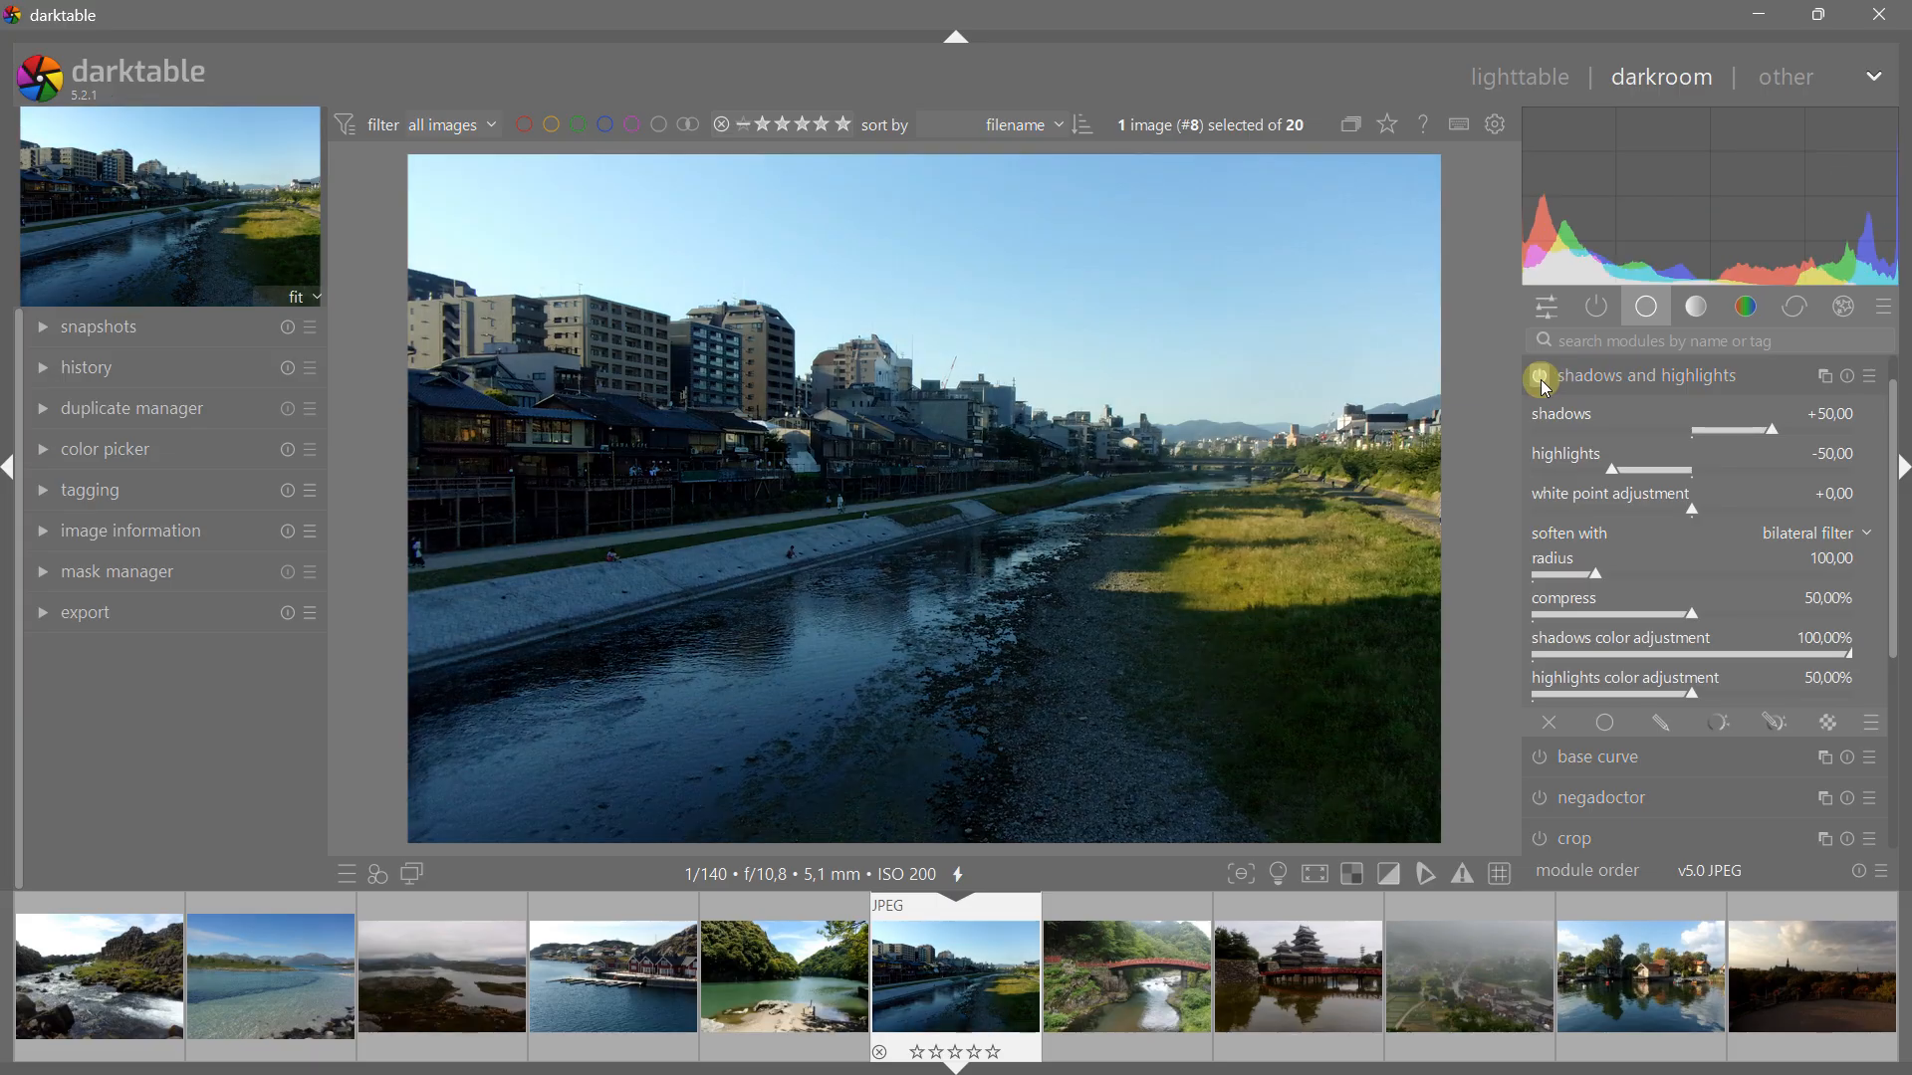
pyautogui.click(1540, 379)
pyautogui.click(1538, 379)
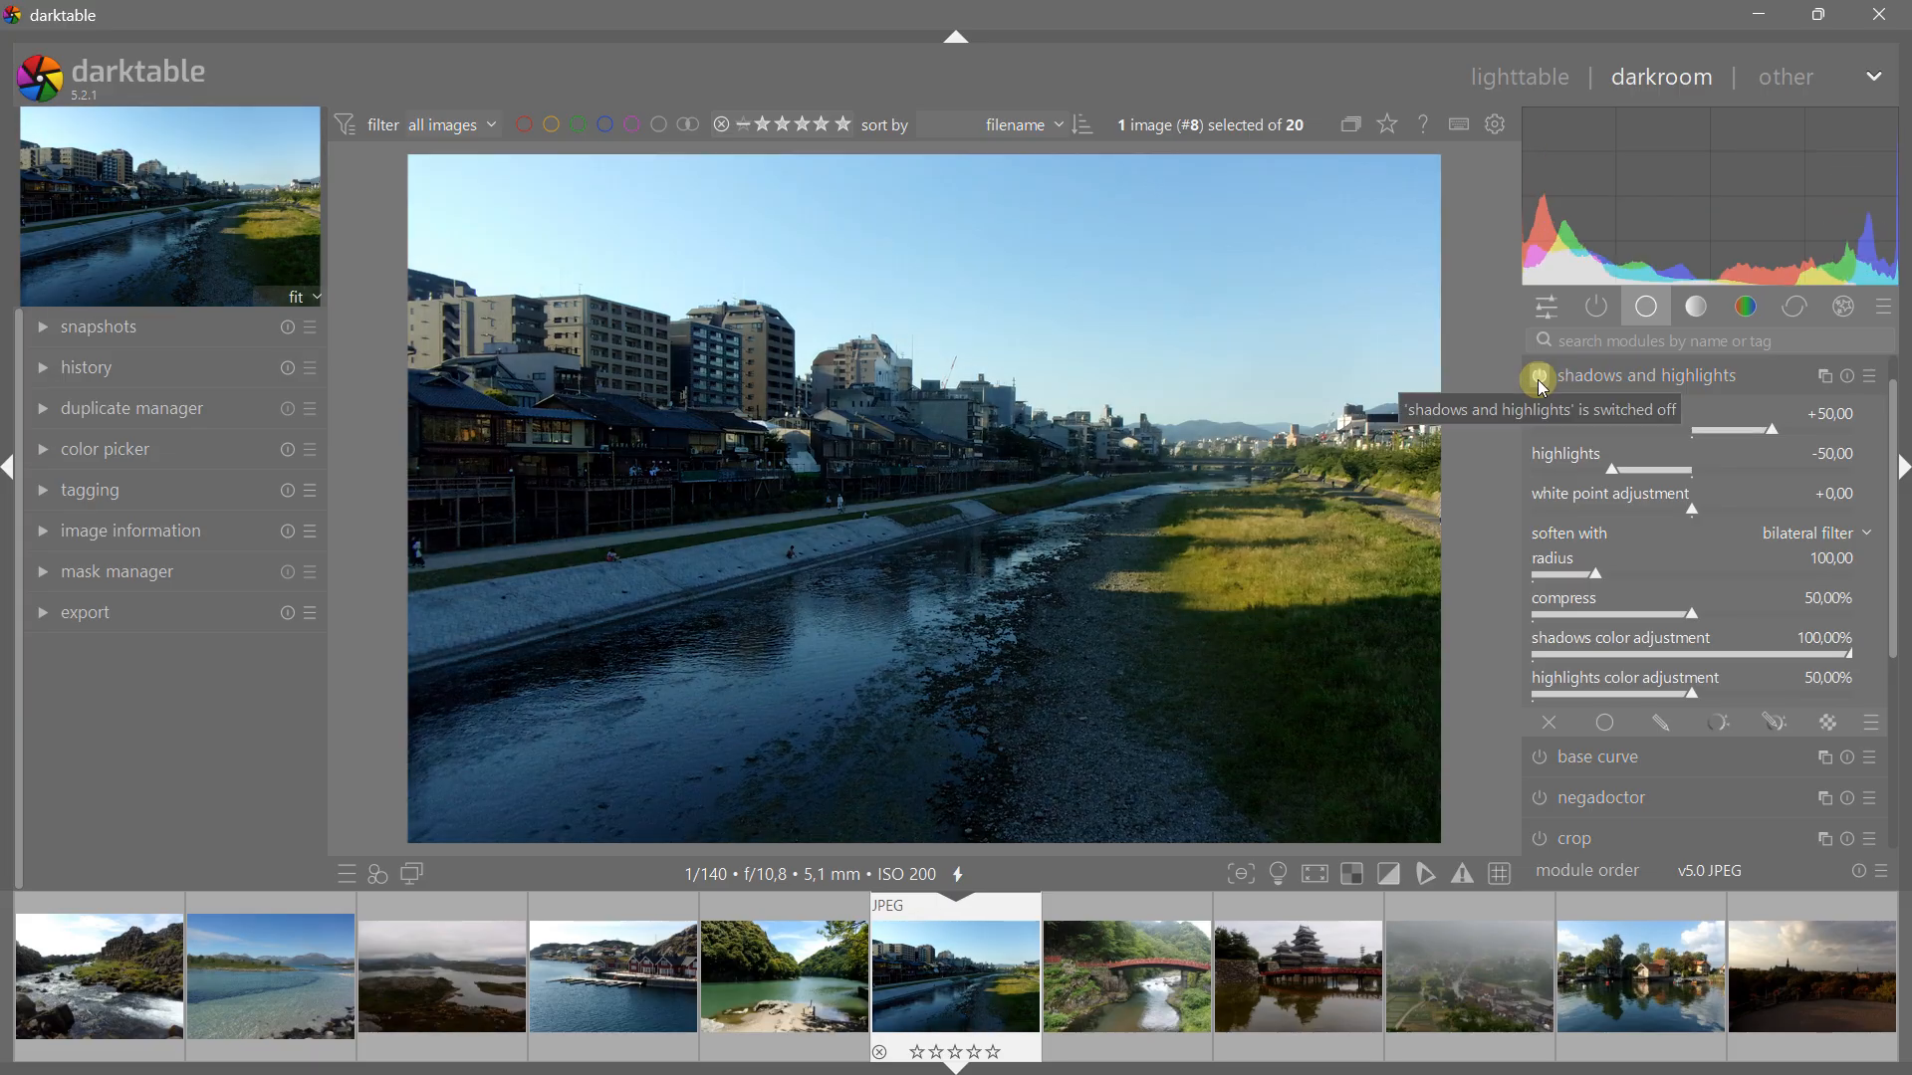
pyautogui.click(1539, 379)
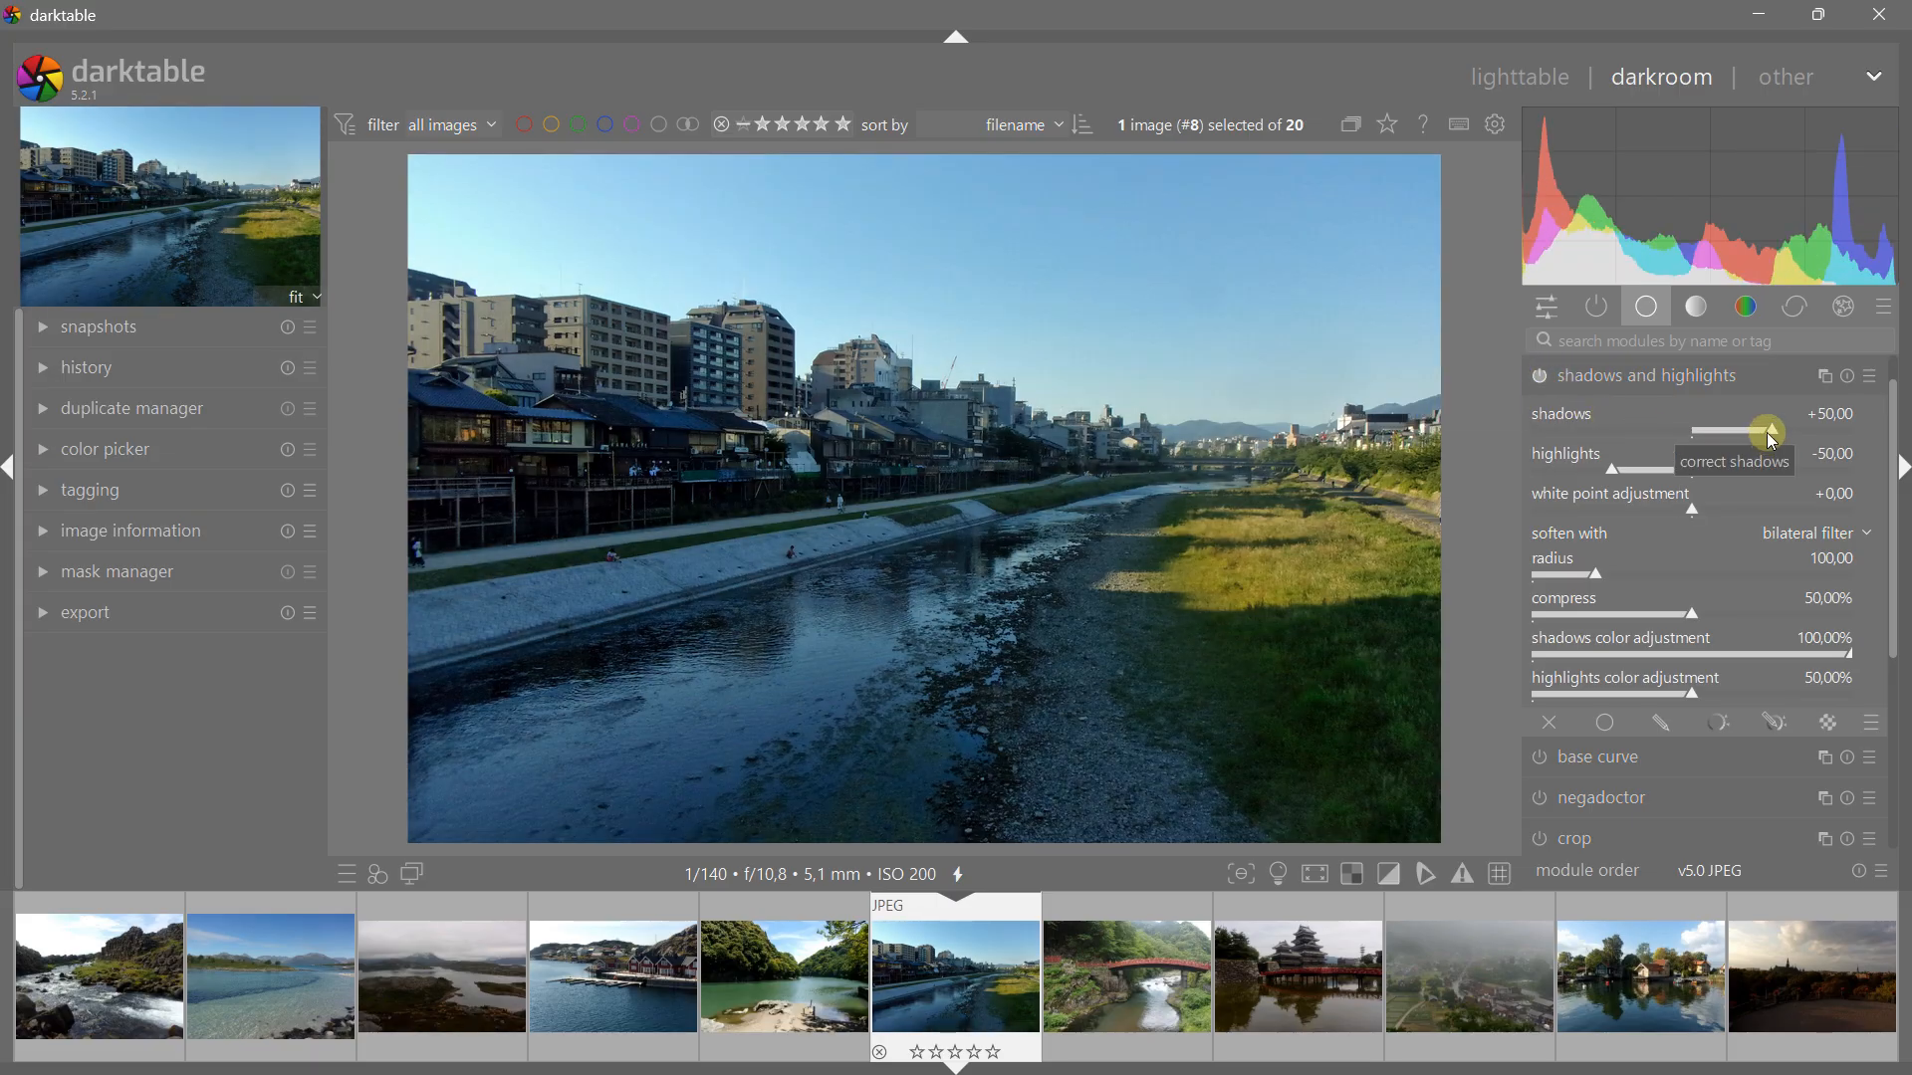
# Step: Set shadows to +60.25 and highlights to -42.86, comparing the photo with the module off and on
pyautogui.moveTo(1775, 435); pyautogui.dragTo(1794, 435)
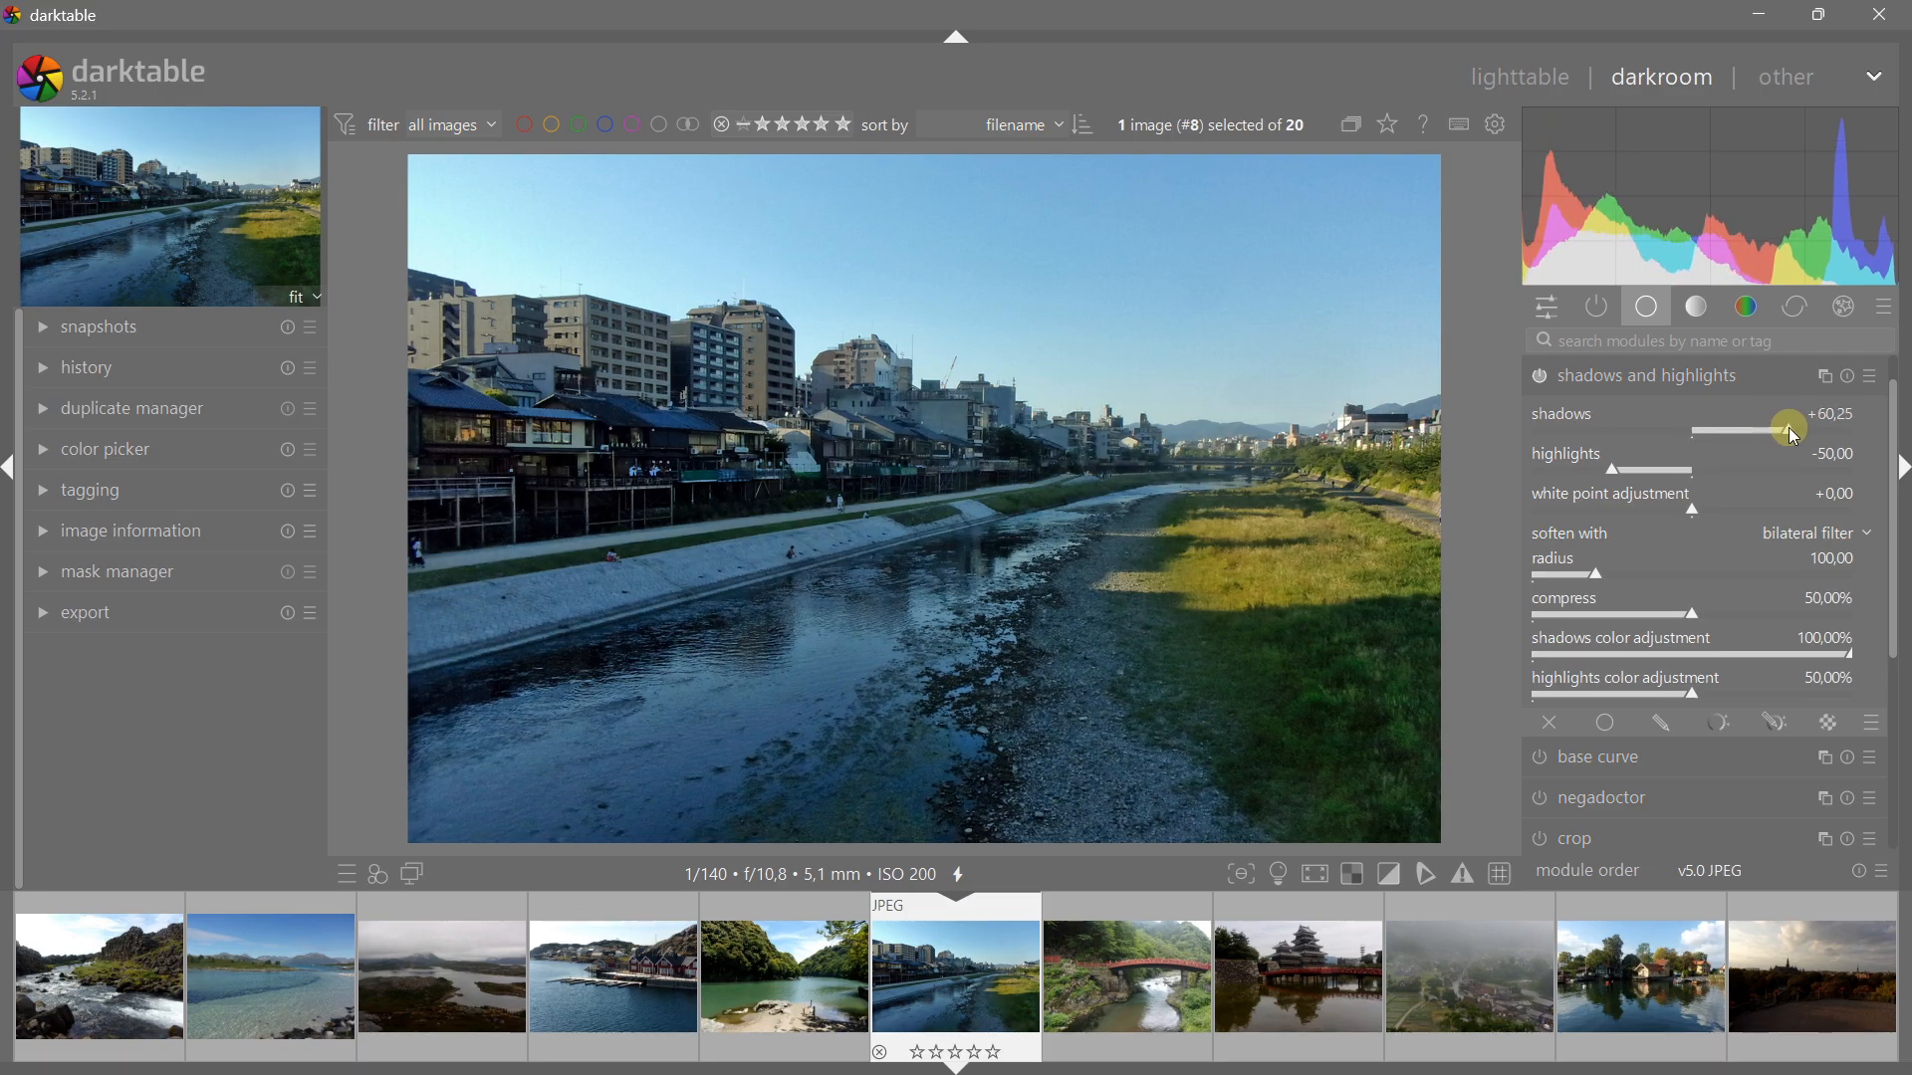
pyautogui.moveTo(1614, 472); pyautogui.dragTo(1623, 469)
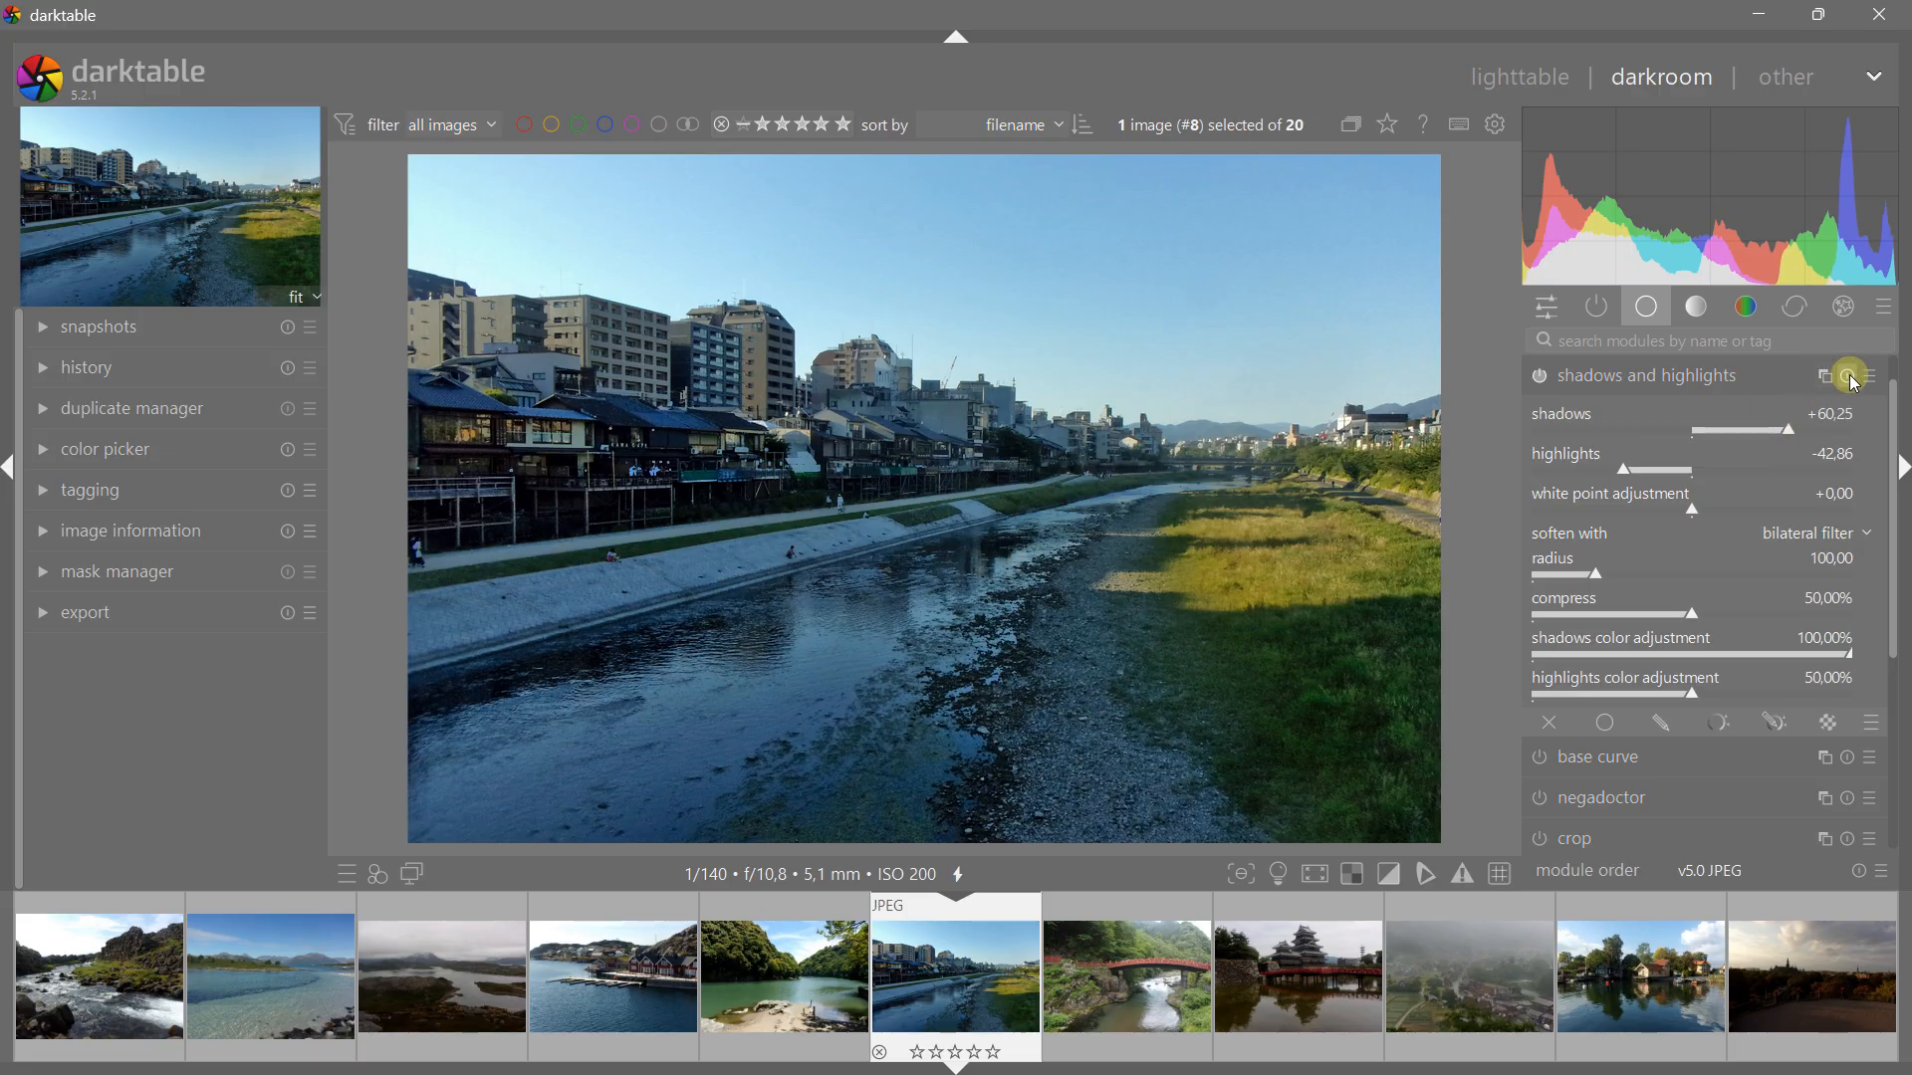
pyautogui.click(1543, 376)
pyautogui.click(1543, 377)
pyautogui.click(1543, 376)
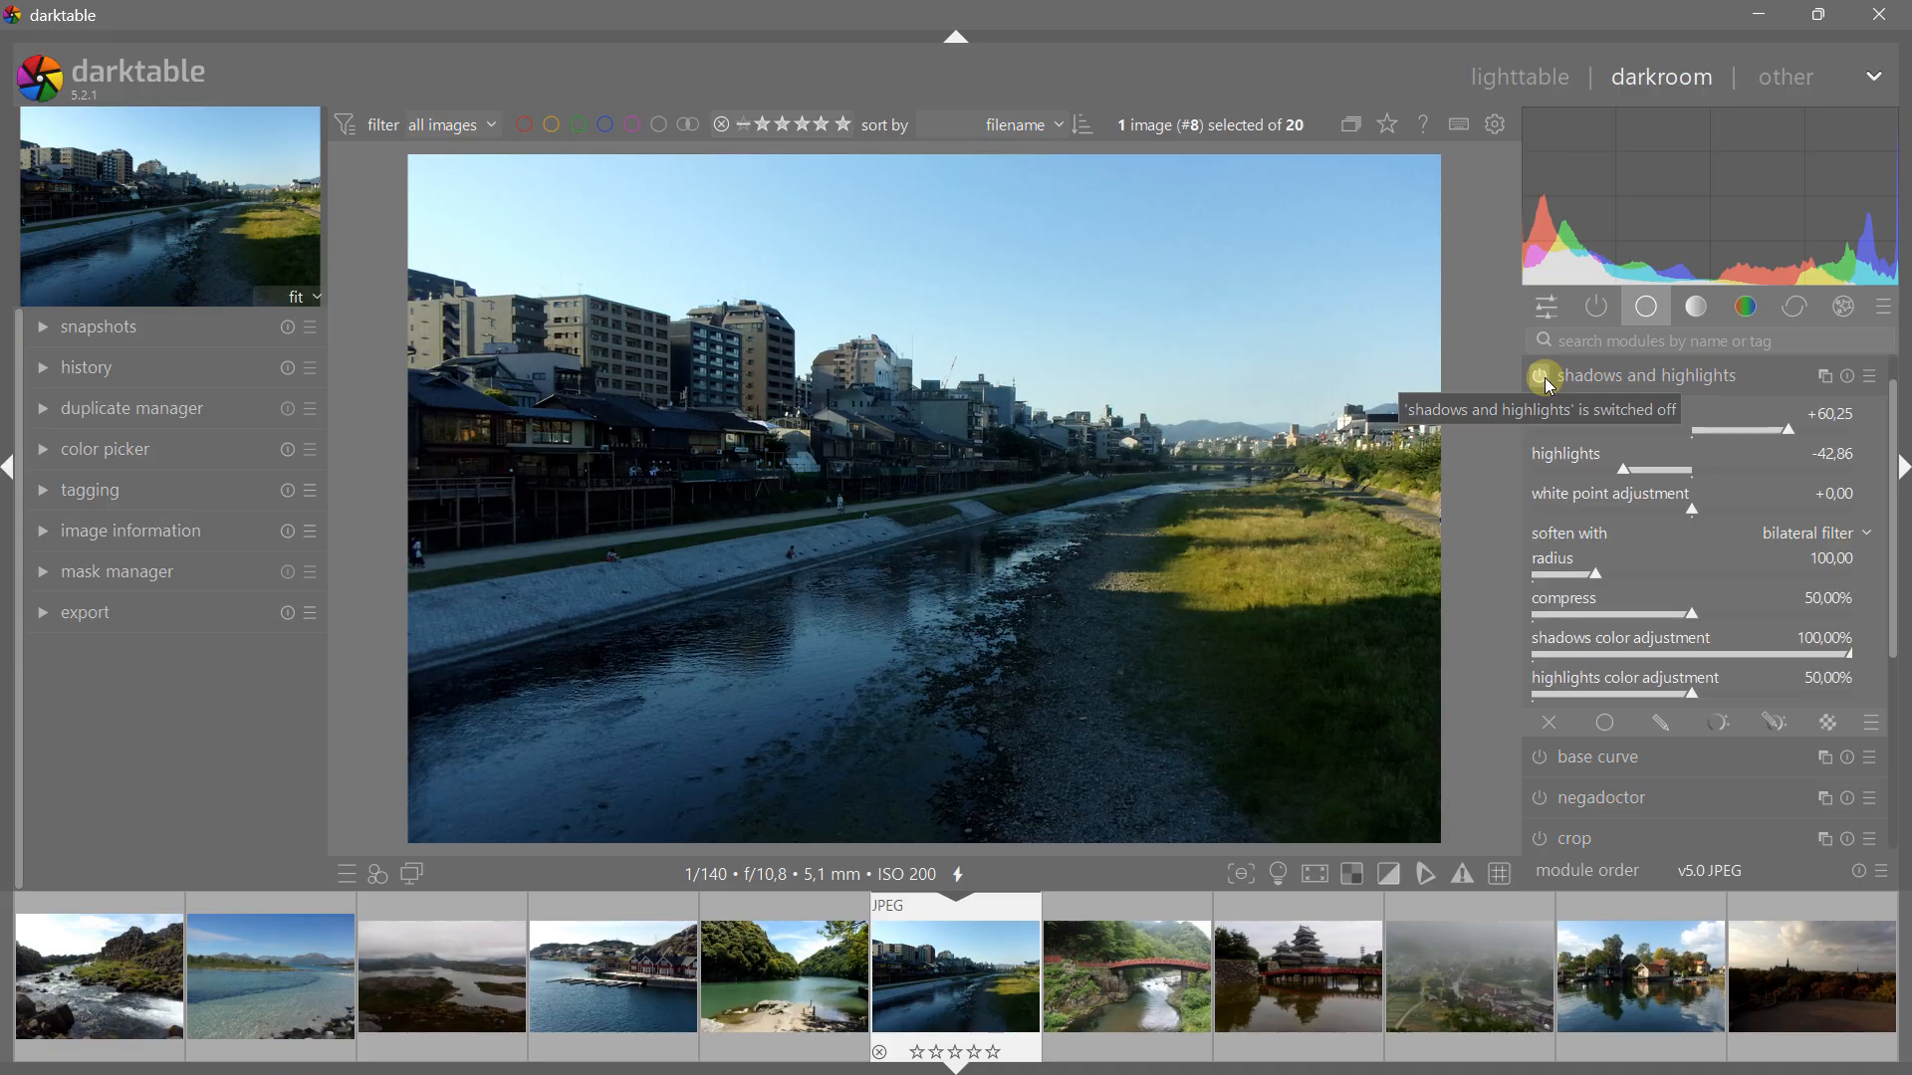
pyautogui.click(1542, 378)
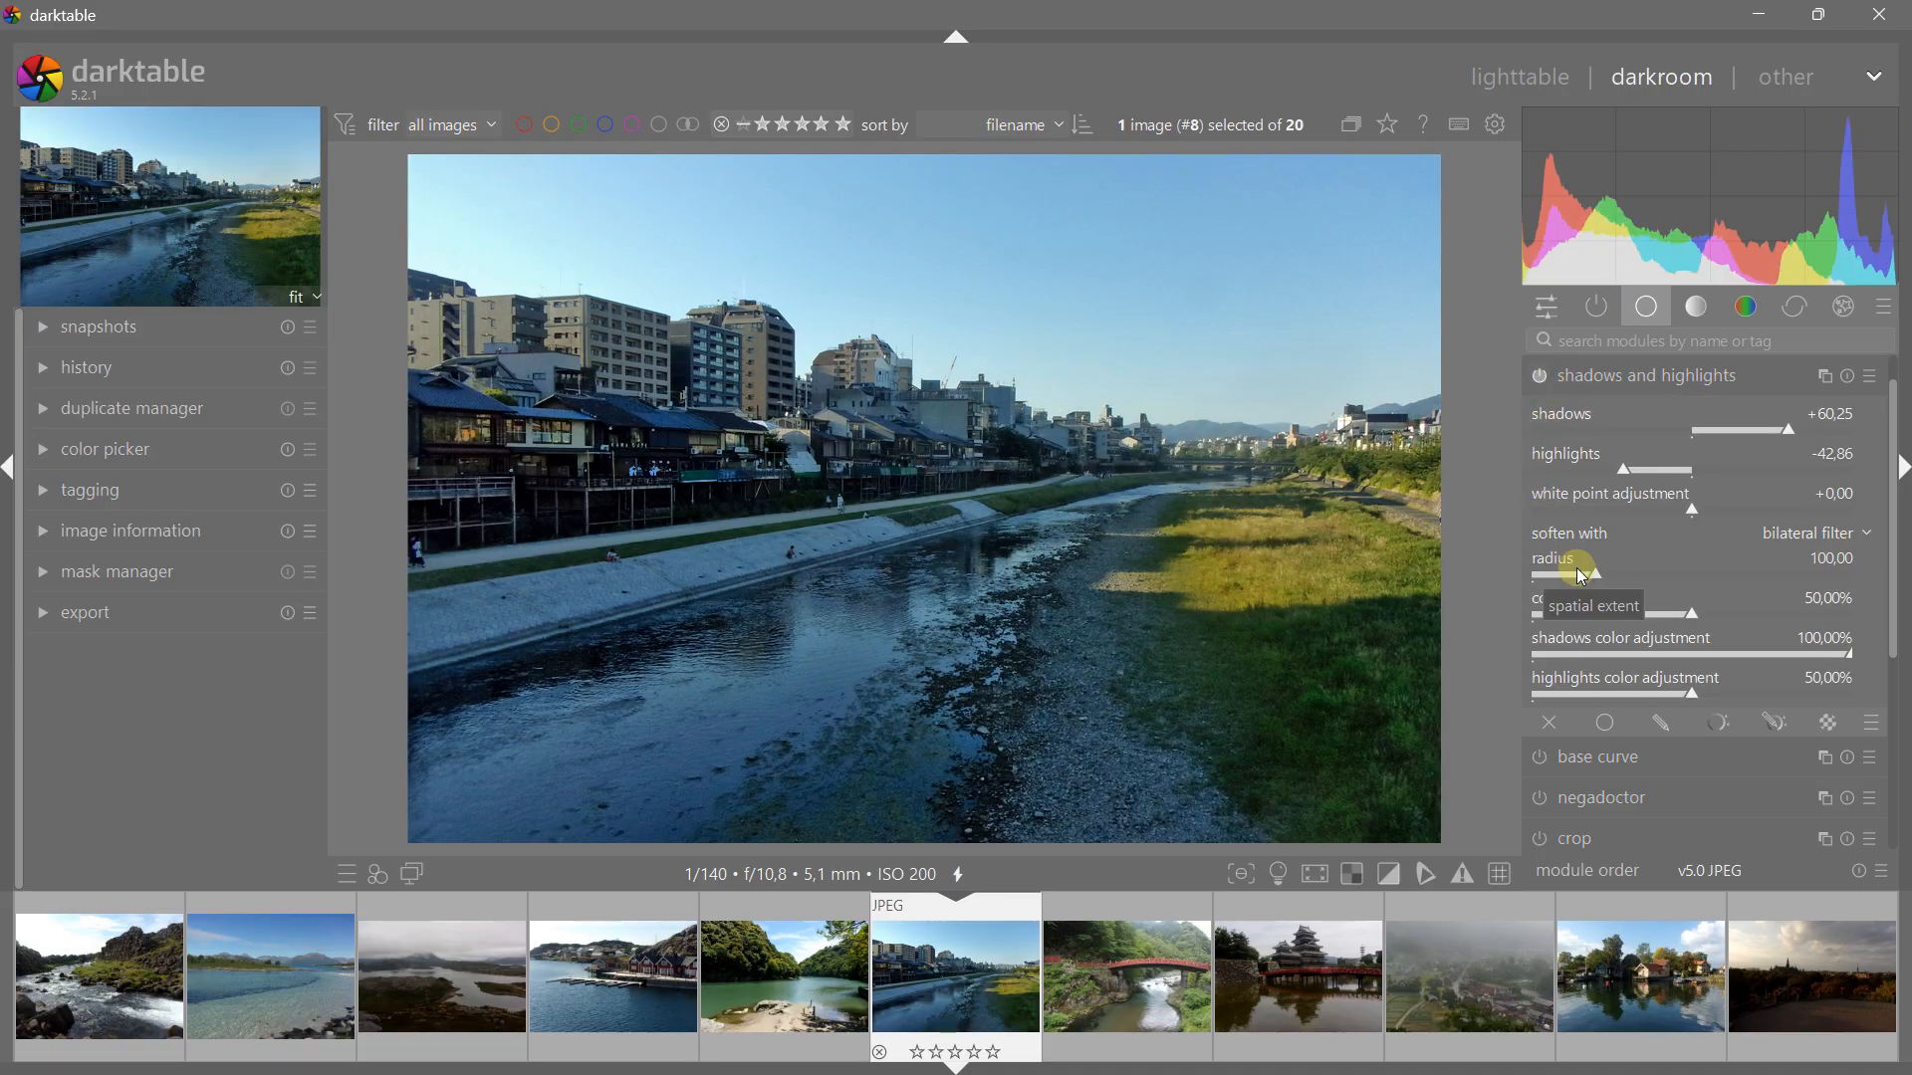
# Step: Set the shadows and highlights radius to 127.40 and compress to 55.59%, and collapse the module
pyautogui.moveTo(1591, 566); pyautogui.dragTo(1614, 565)
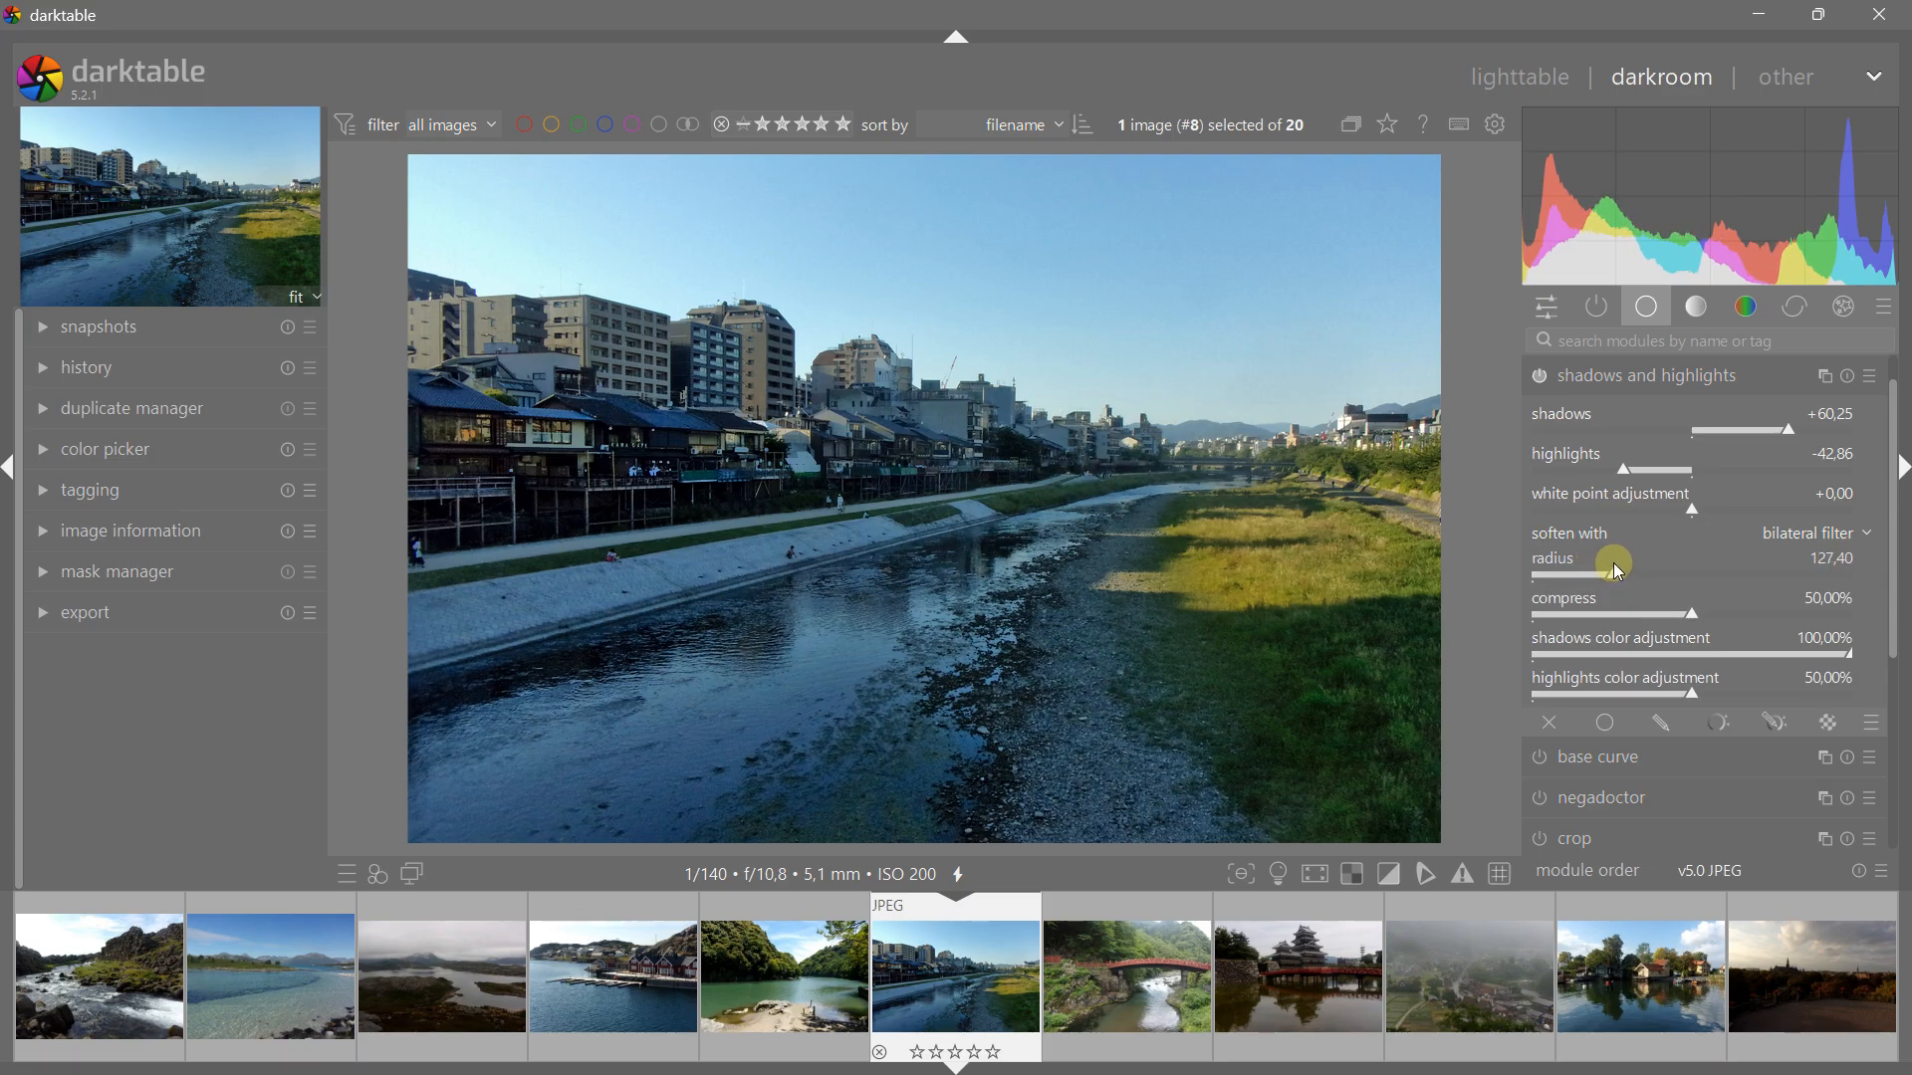
pyautogui.moveTo(1699, 625); pyautogui.dragTo(1711, 611)
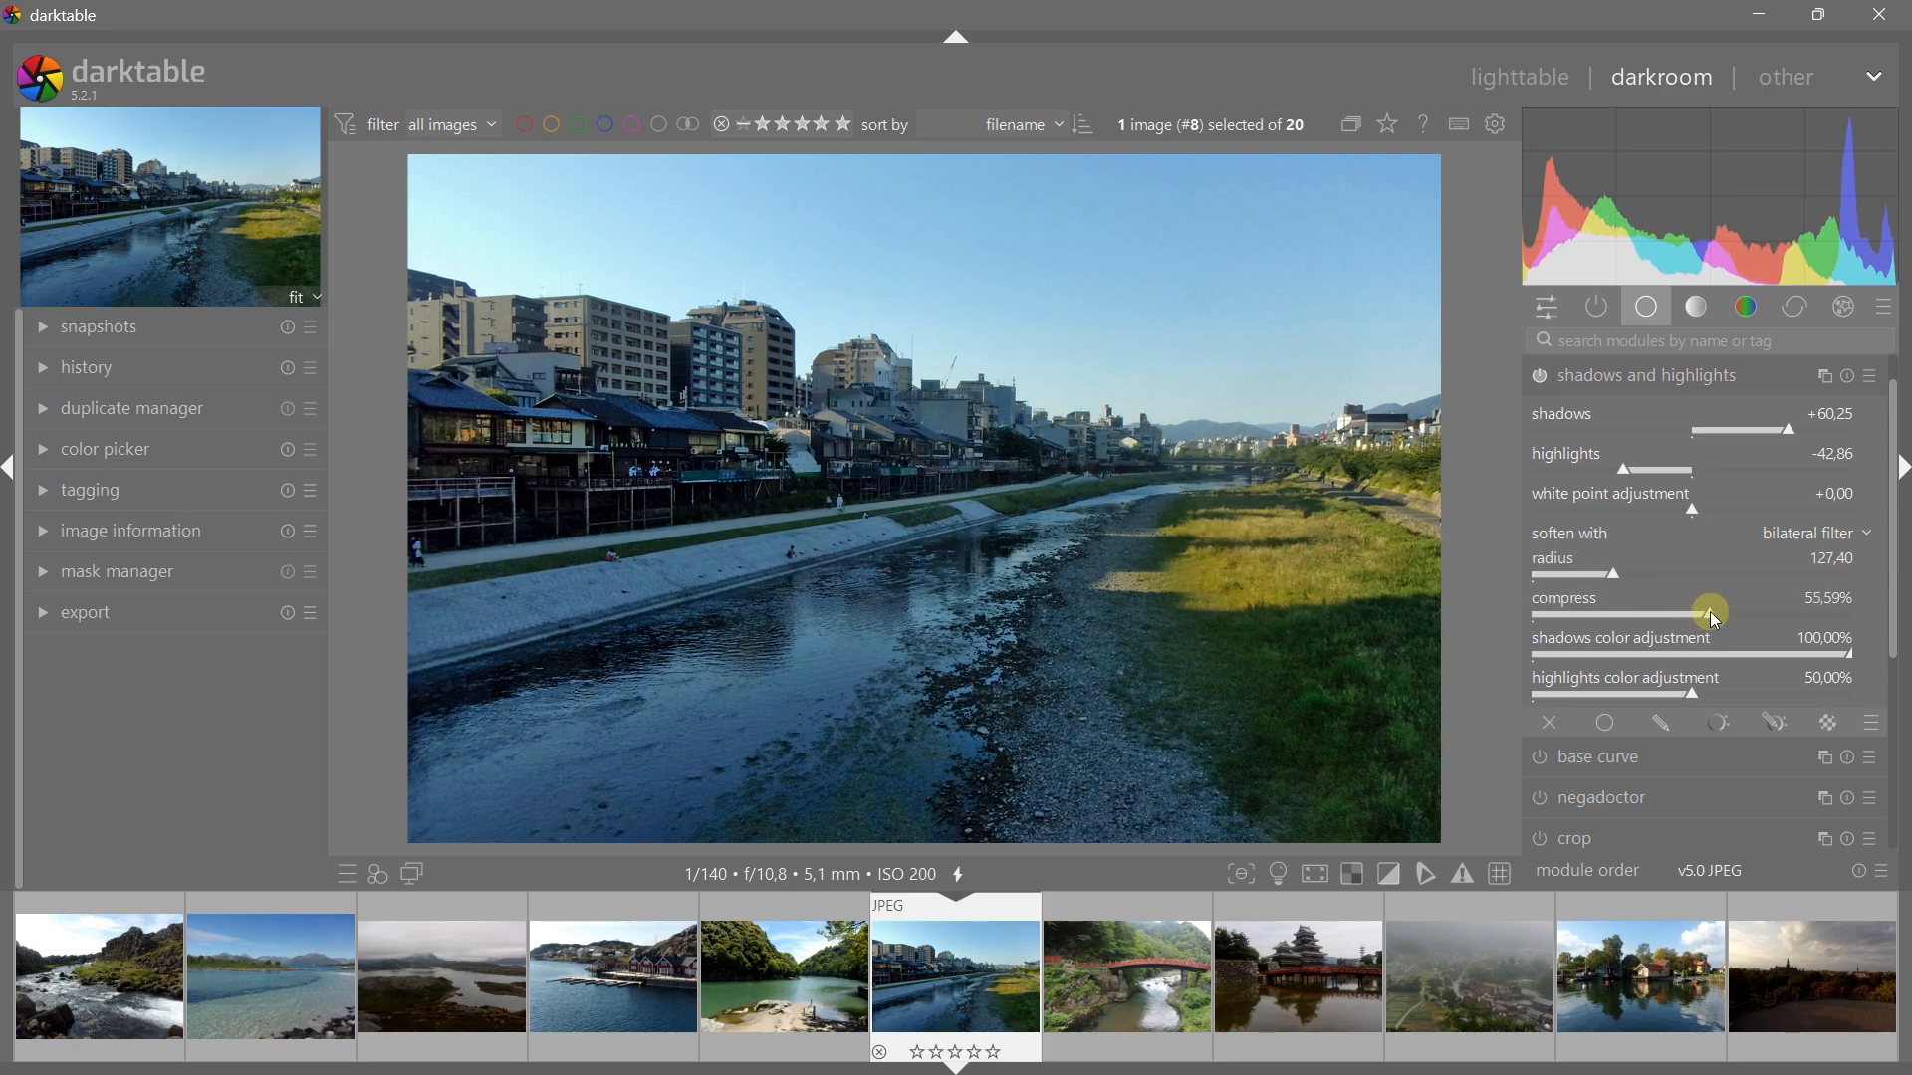
pyautogui.click(1637, 380)
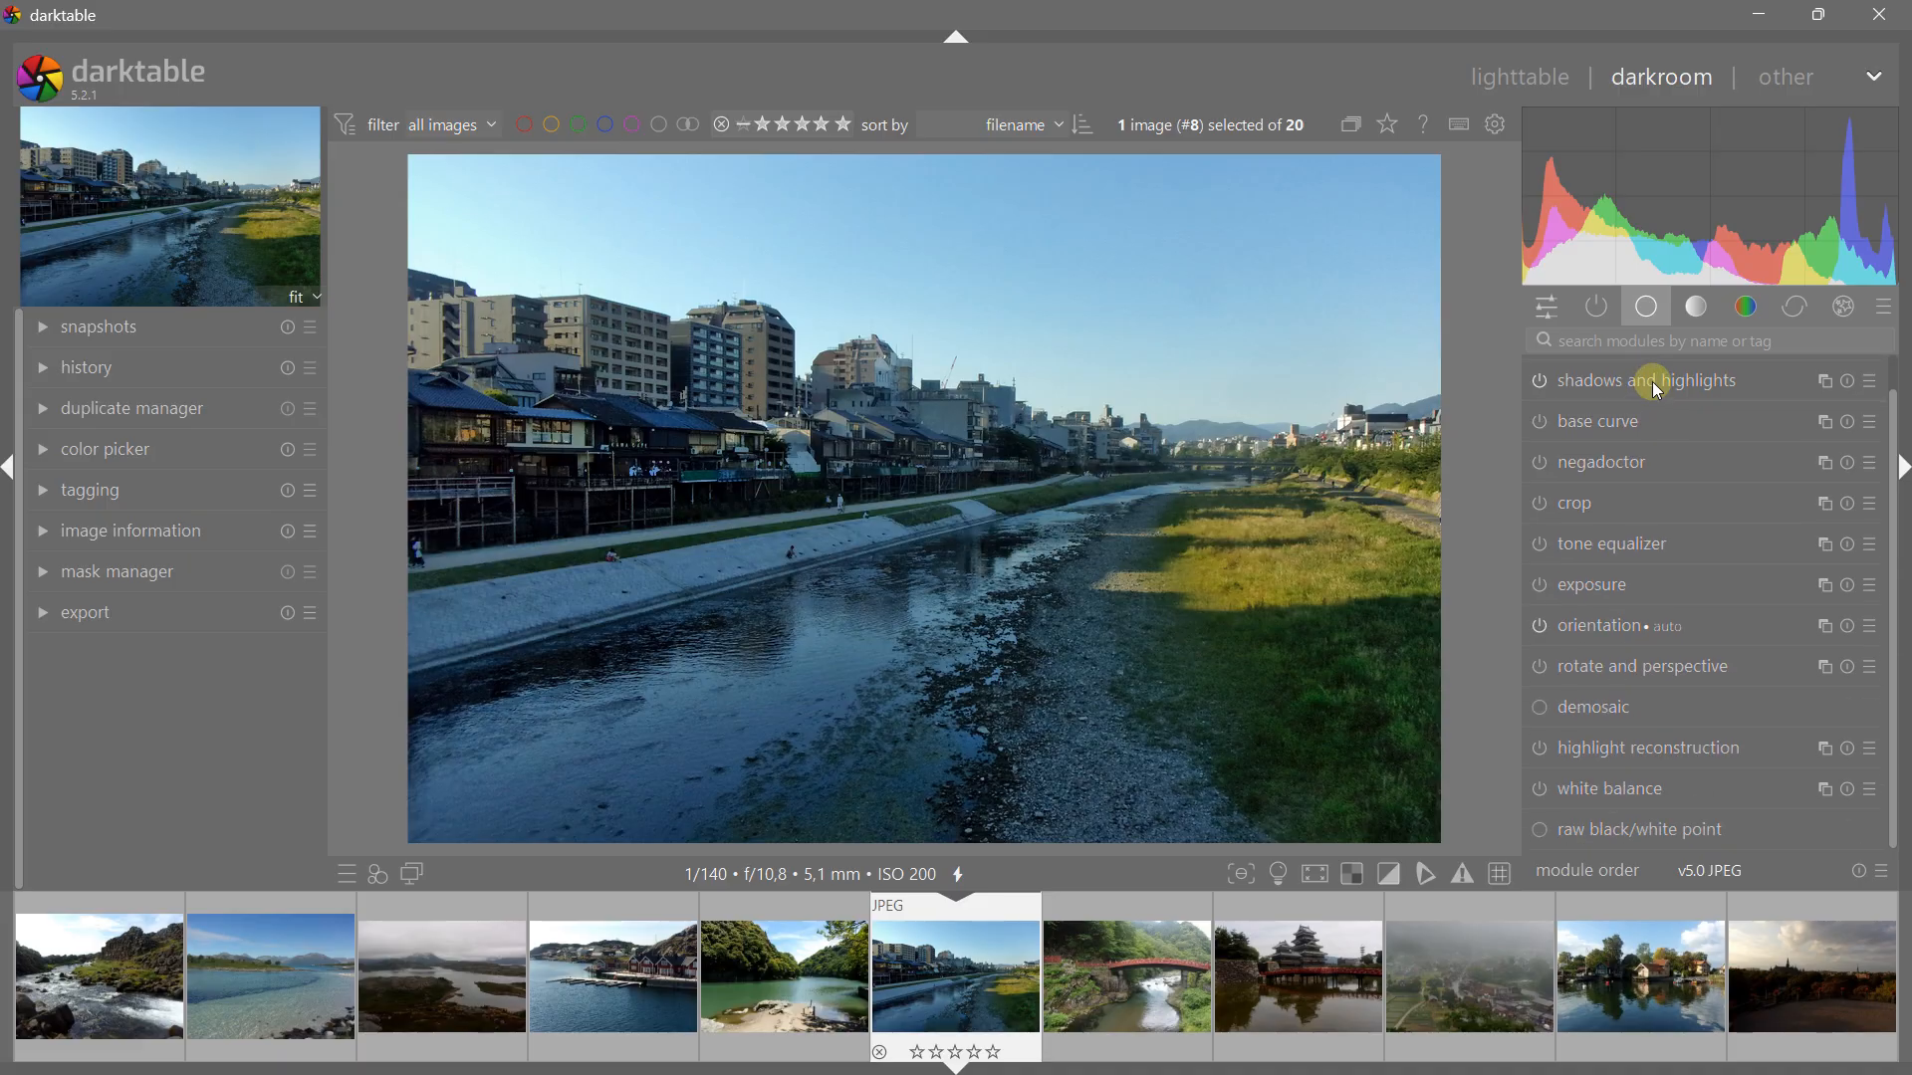
# Step: Enable sigmoid from the tone module group, set its contrast to 1.150 and collapse the module
pyautogui.click(1686, 319)
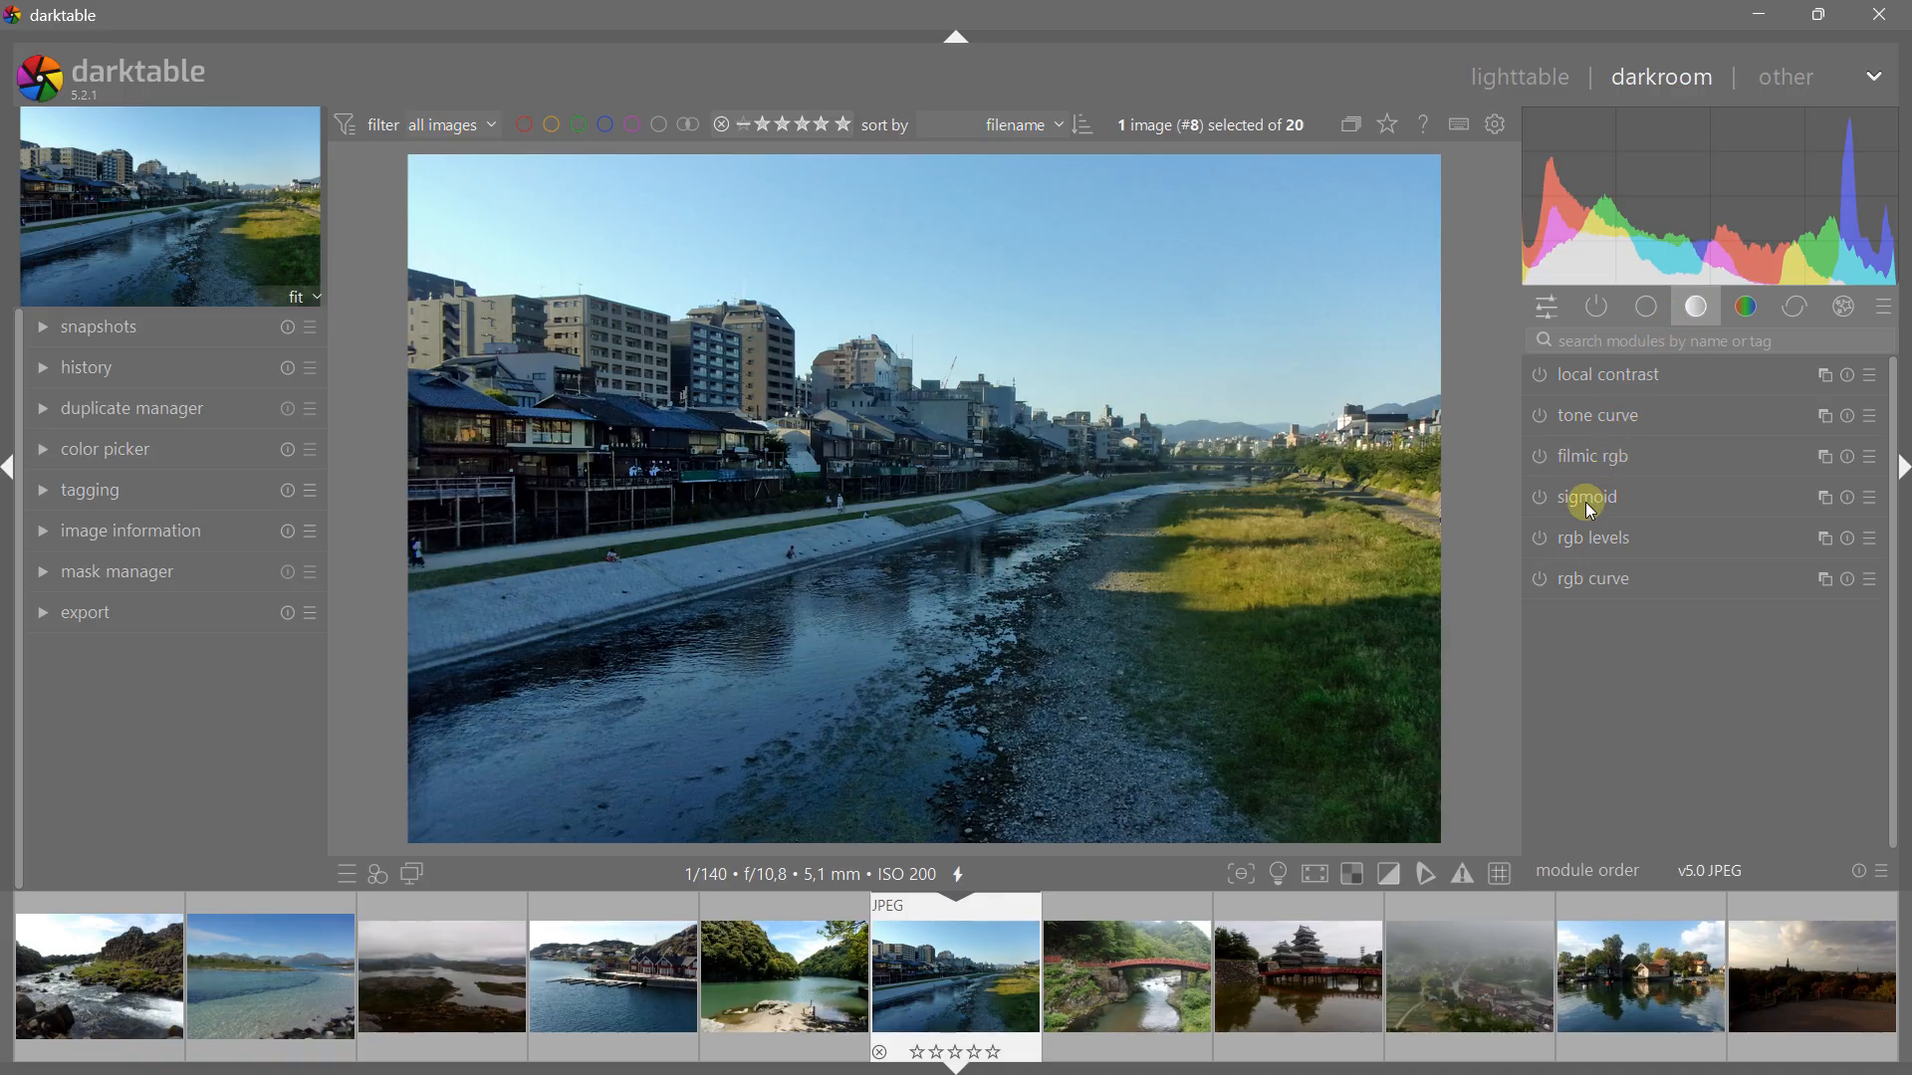
pyautogui.moveTo(1589, 506)
pyautogui.click(1540, 498)
pyautogui.click(1593, 498)
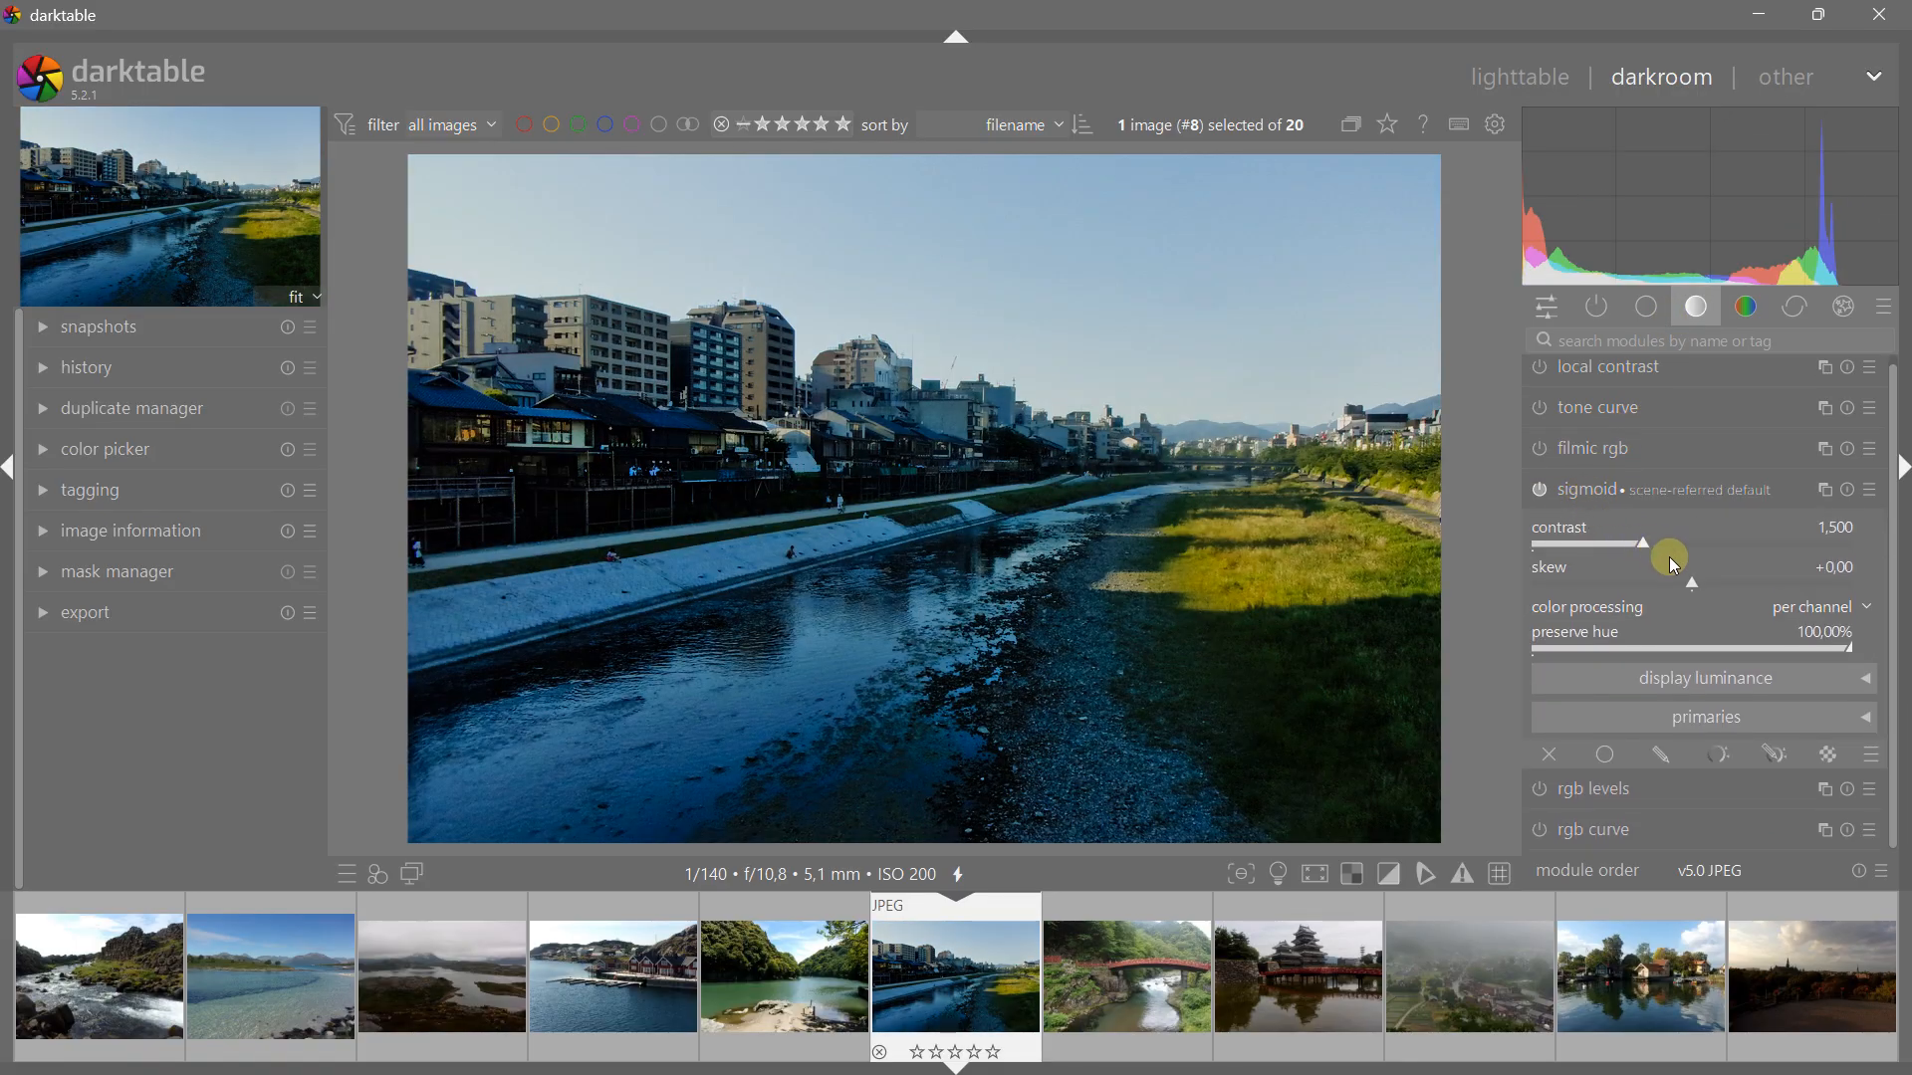
pyautogui.moveTo(1661, 557); pyautogui.dragTo(1599, 552)
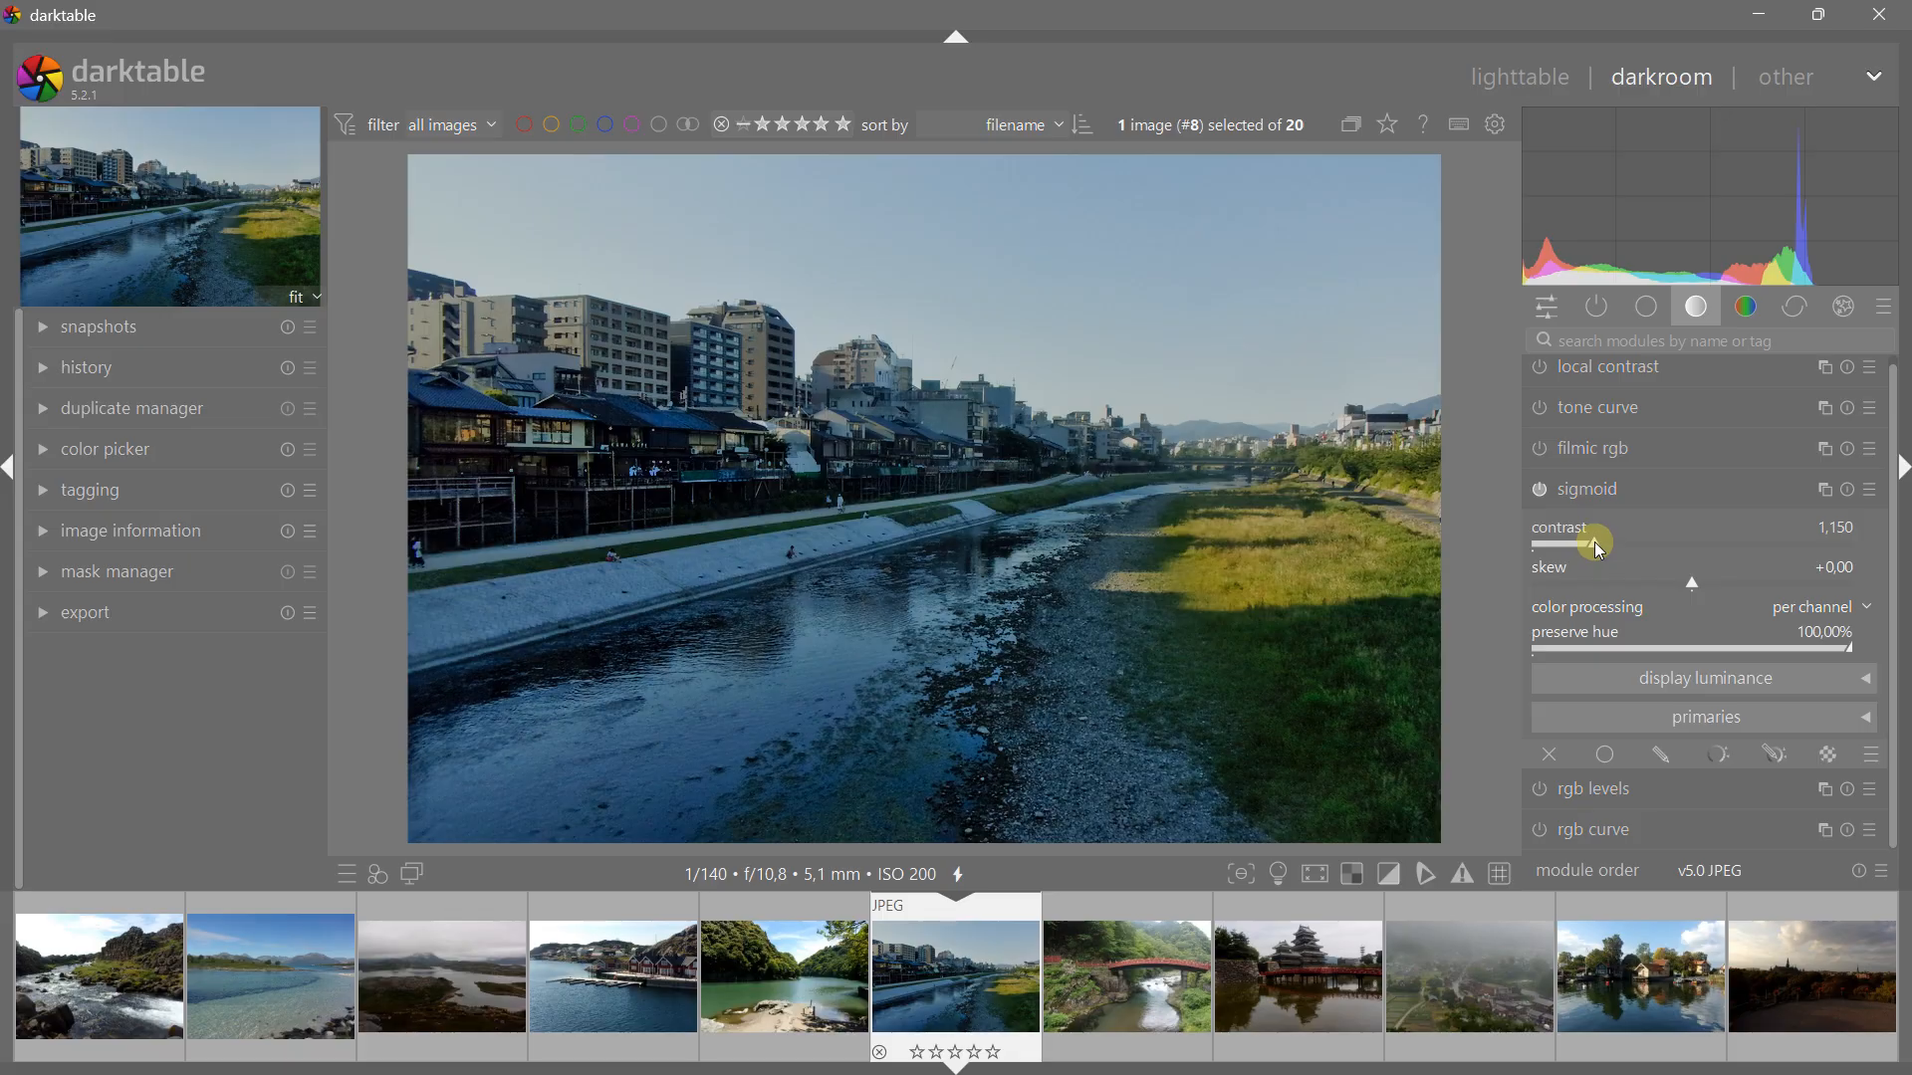
pyautogui.click(1586, 494)
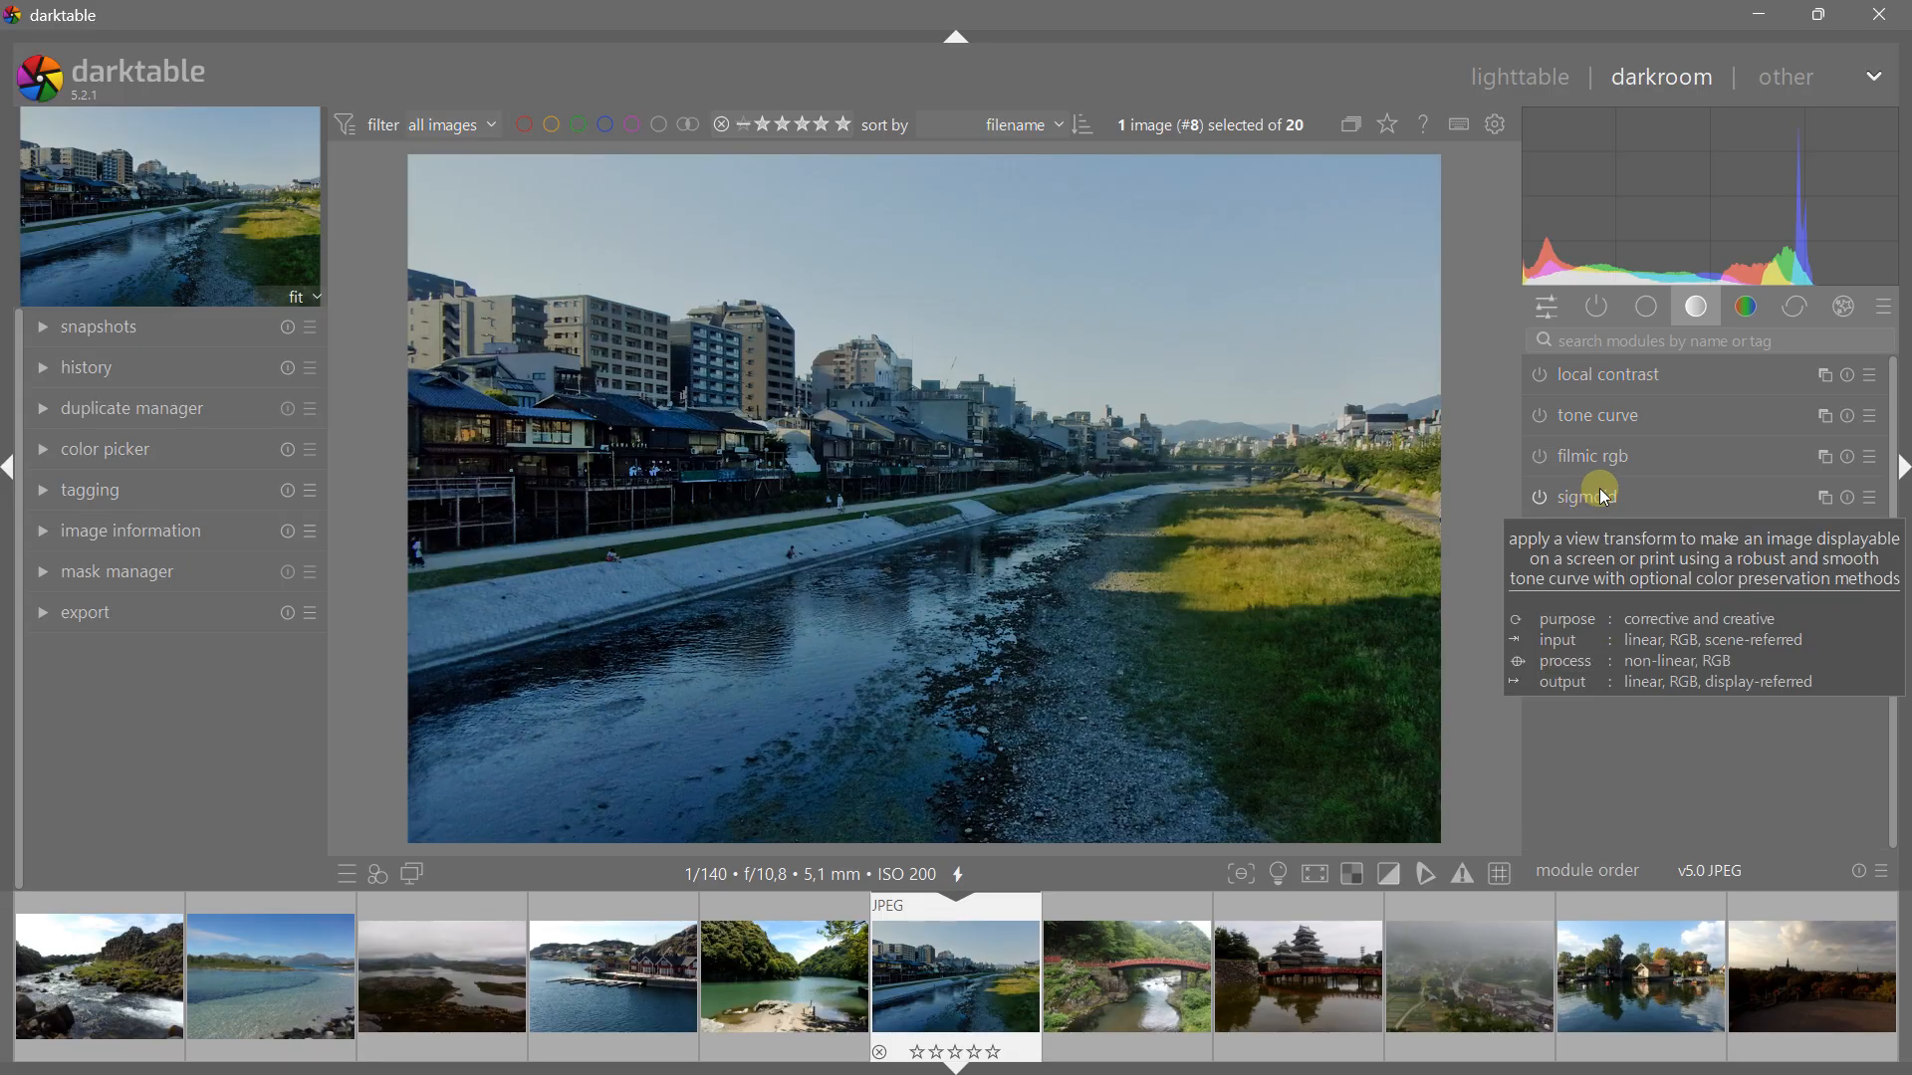
# Step: Enable the exposure module from the base group and raise the exposure to +0.326 EV
pyautogui.click(1647, 311)
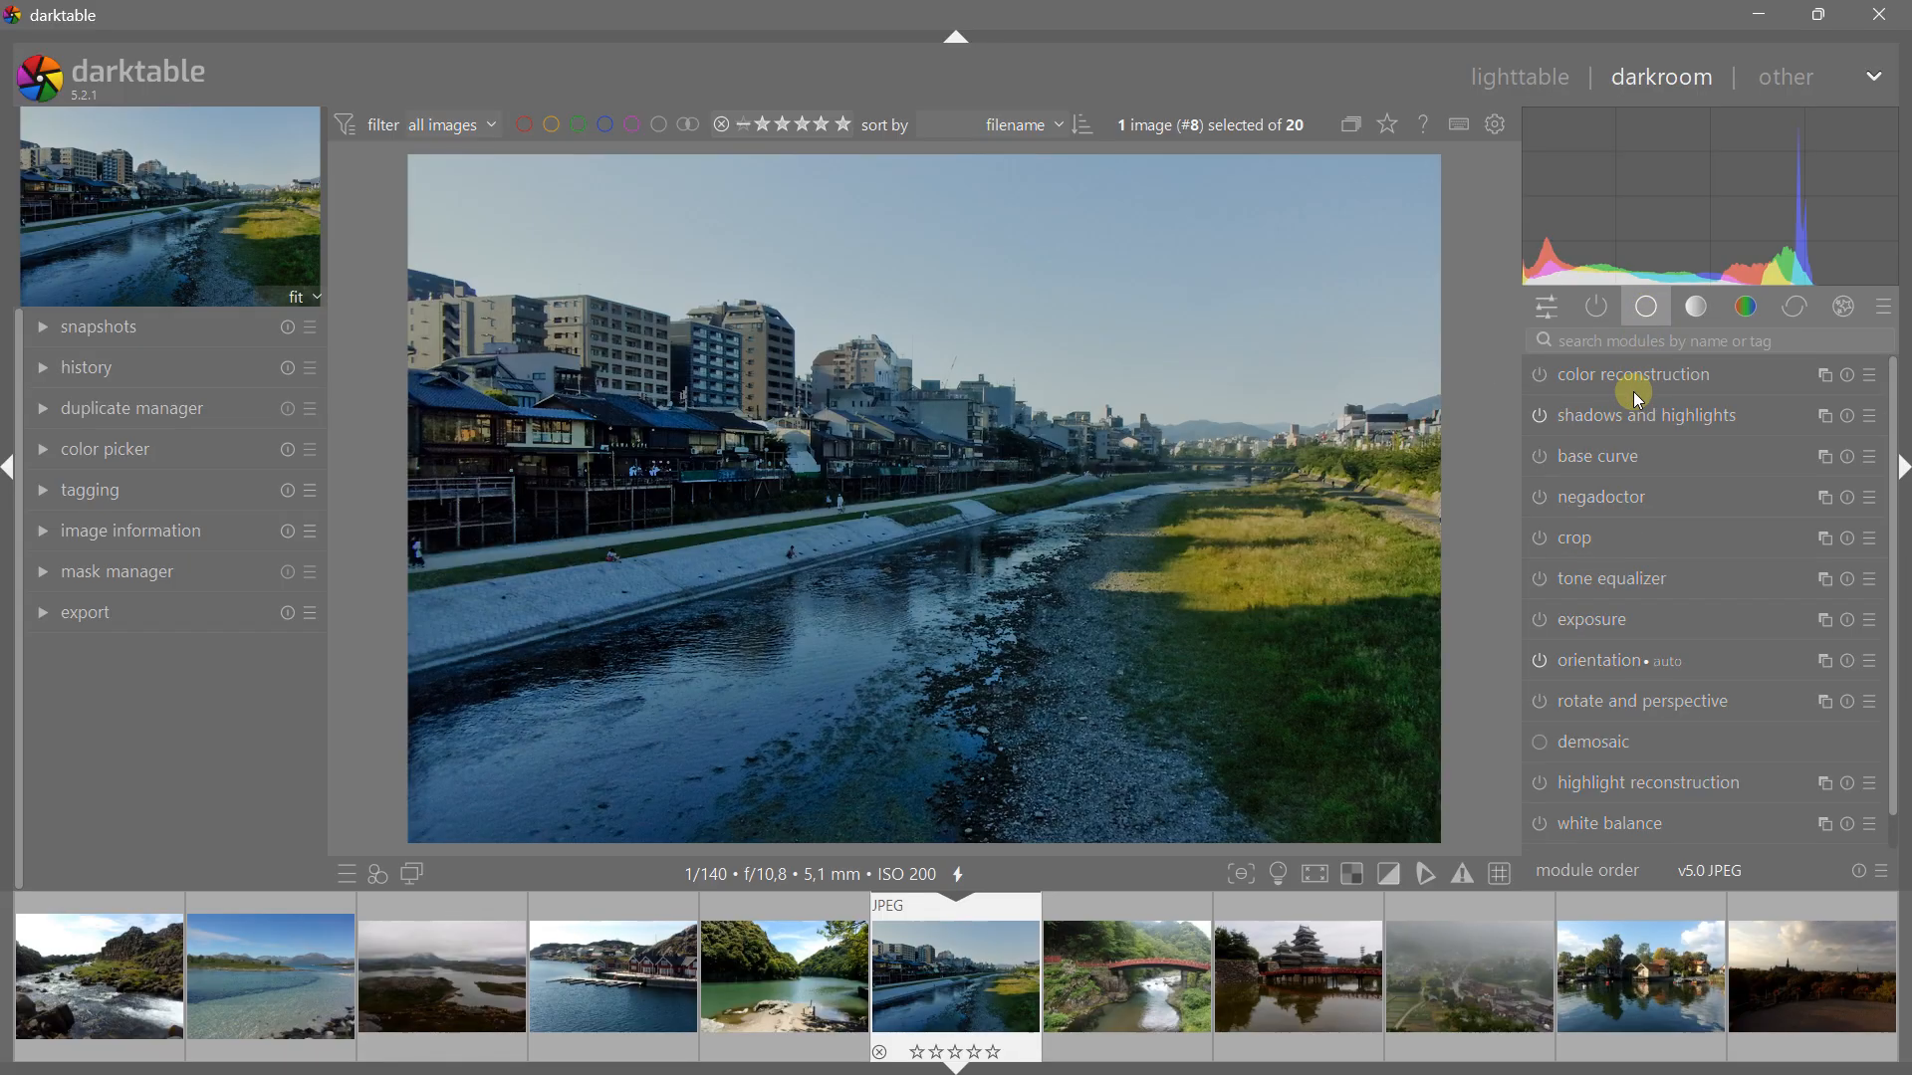
pyautogui.click(1599, 616)
pyautogui.click(1543, 379)
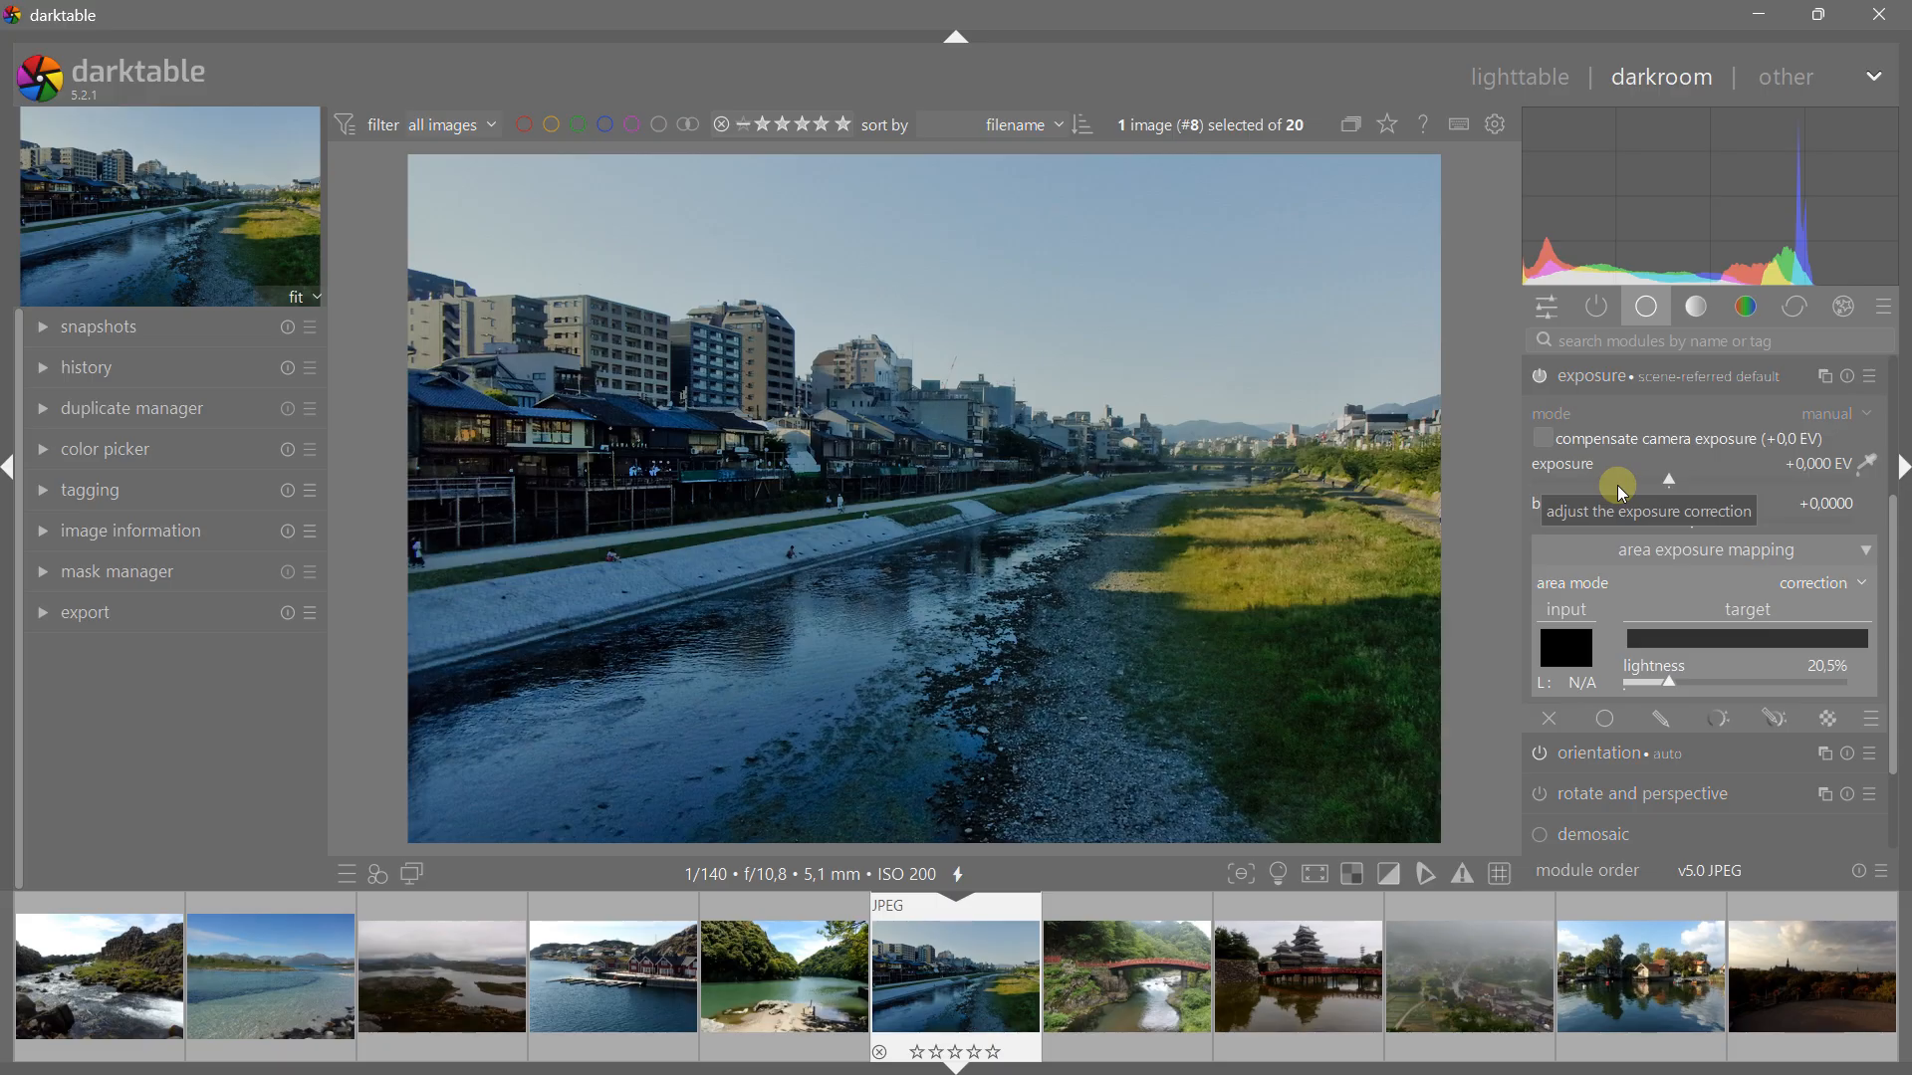
pyautogui.moveTo(1667, 487)
pyautogui.mouseDown()
pyautogui.moveTo(1695, 480)
pyautogui.moveTo(1676, 484)
pyautogui.mouseUp()
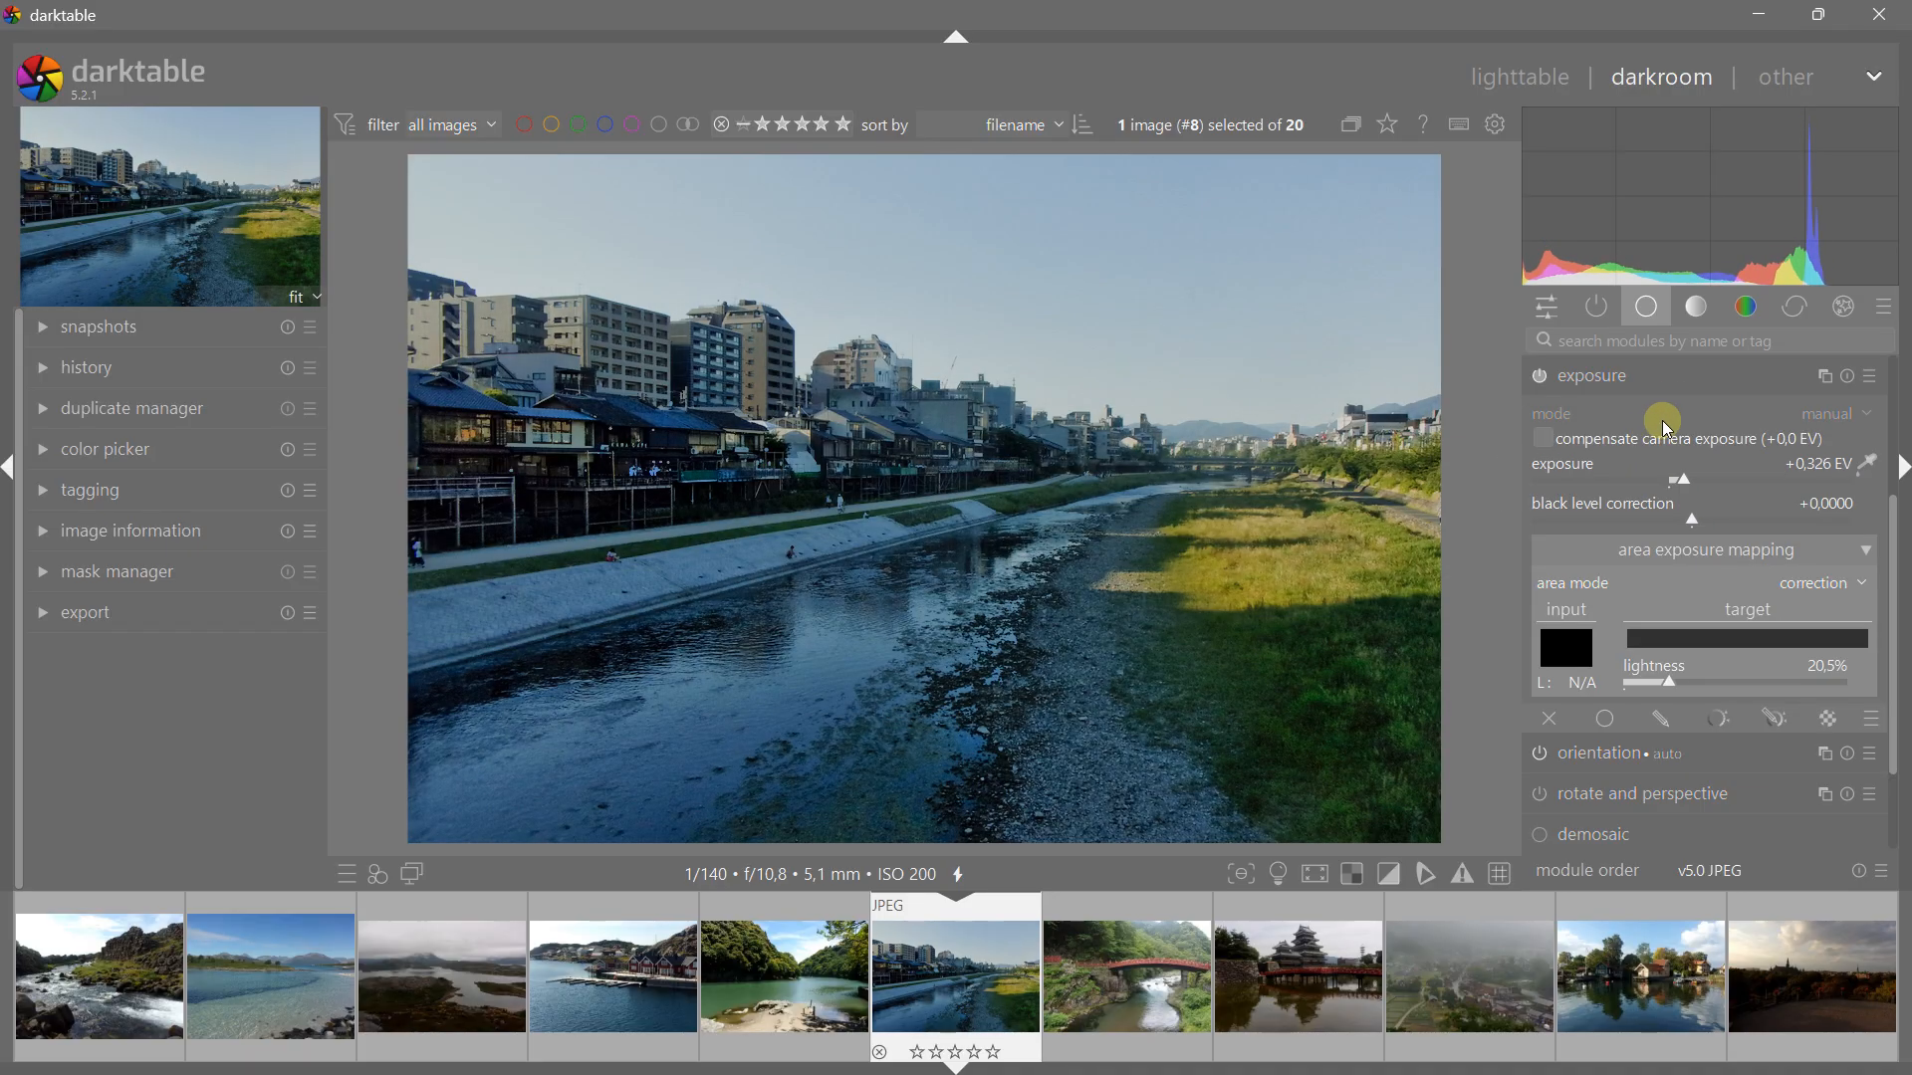
# Step: Reopen sigmoid in the tone group and set its contrast to 1.236
pyautogui.click(1692, 315)
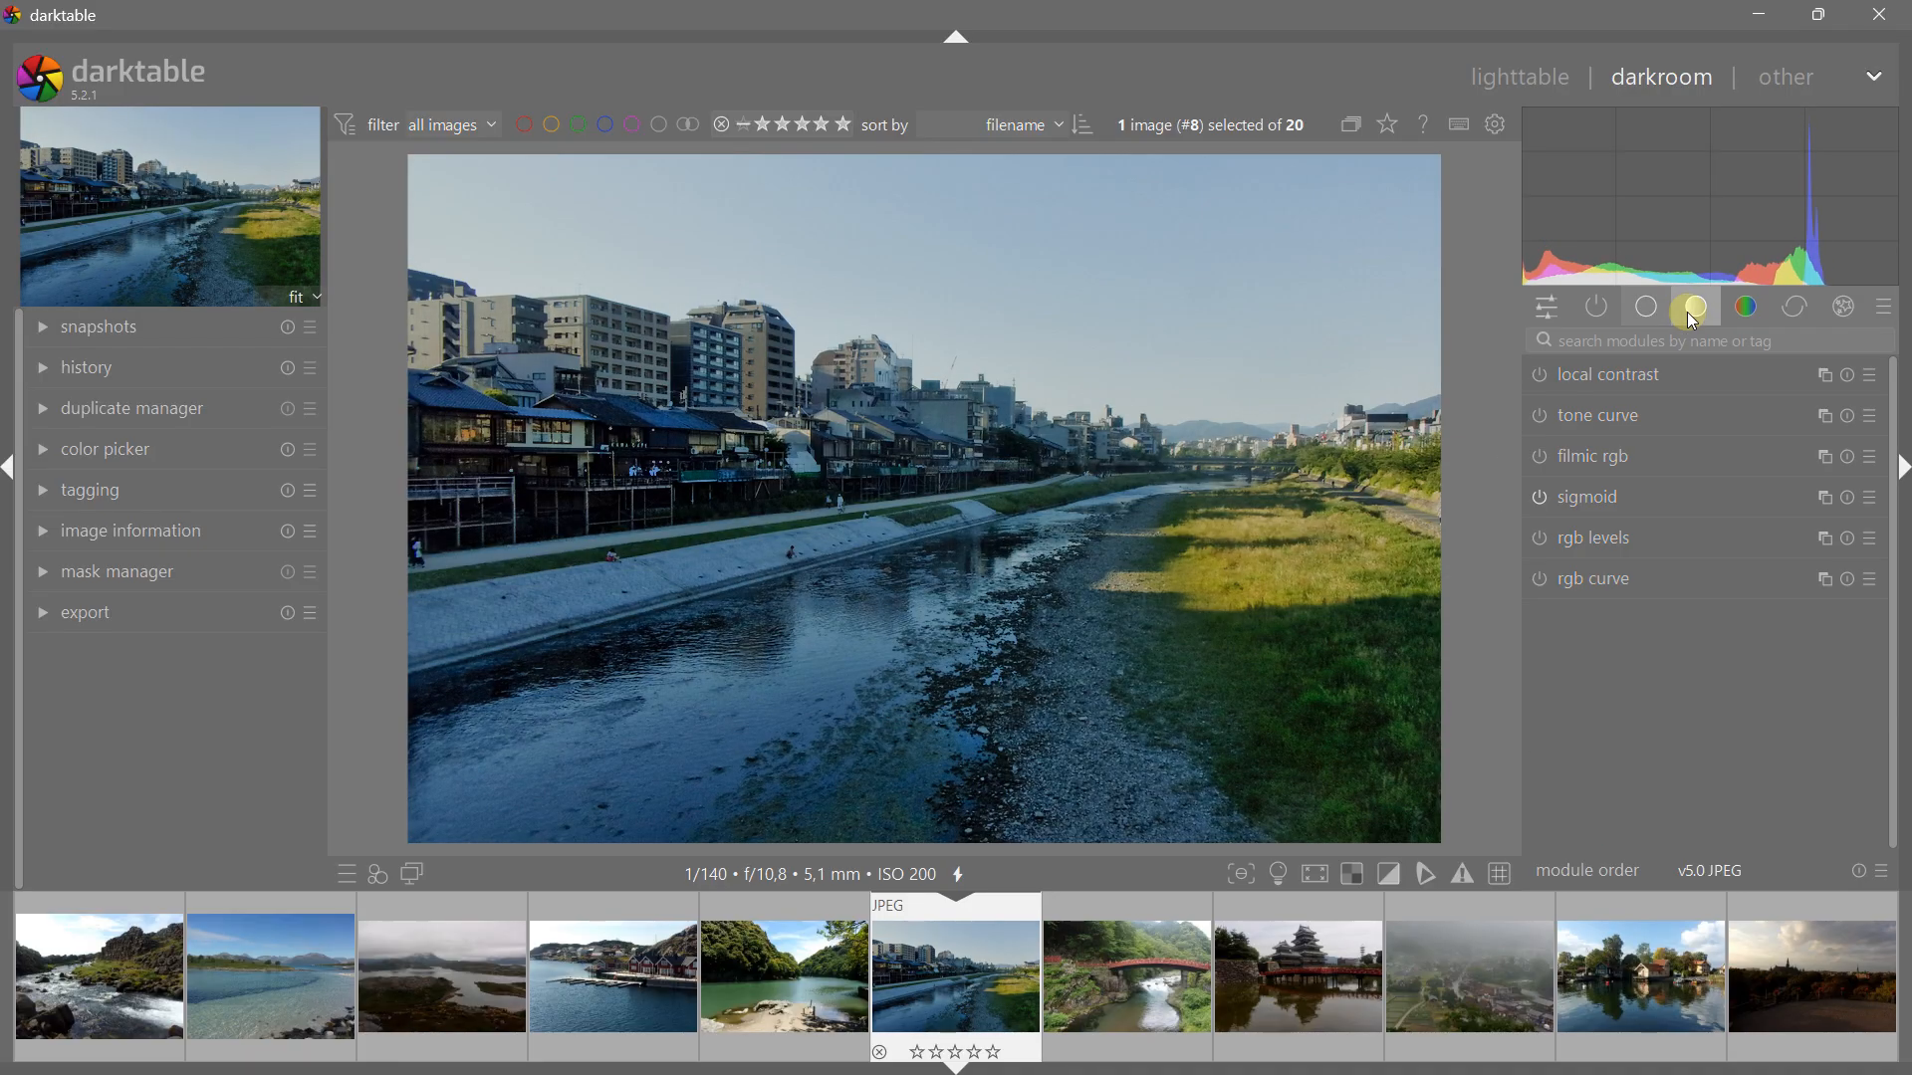
pyautogui.click(1605, 492)
pyautogui.moveTo(1593, 541); pyautogui.dragTo(1605, 541)
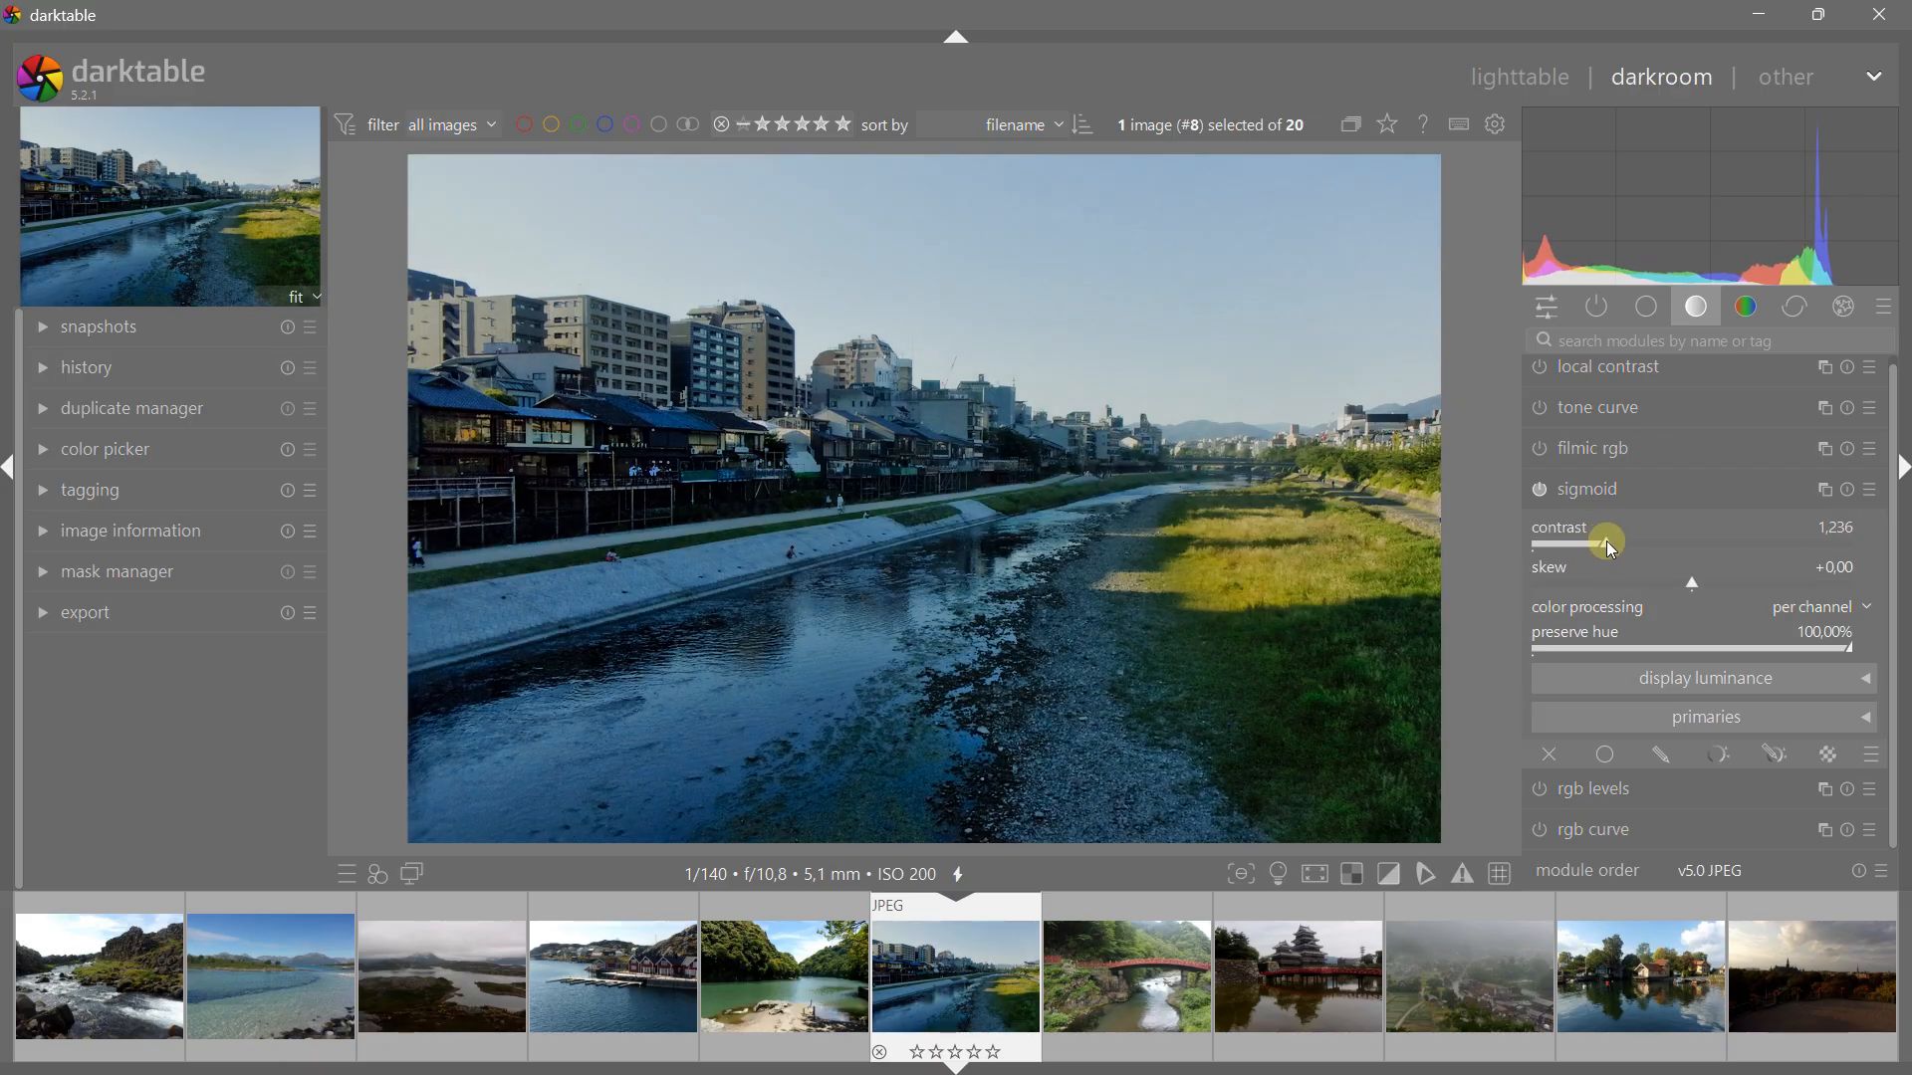
# Step: Review the river photo's active modules and switch off shadows and highlights, sigmoid, exposure and orientation
pyautogui.click(1600, 311)
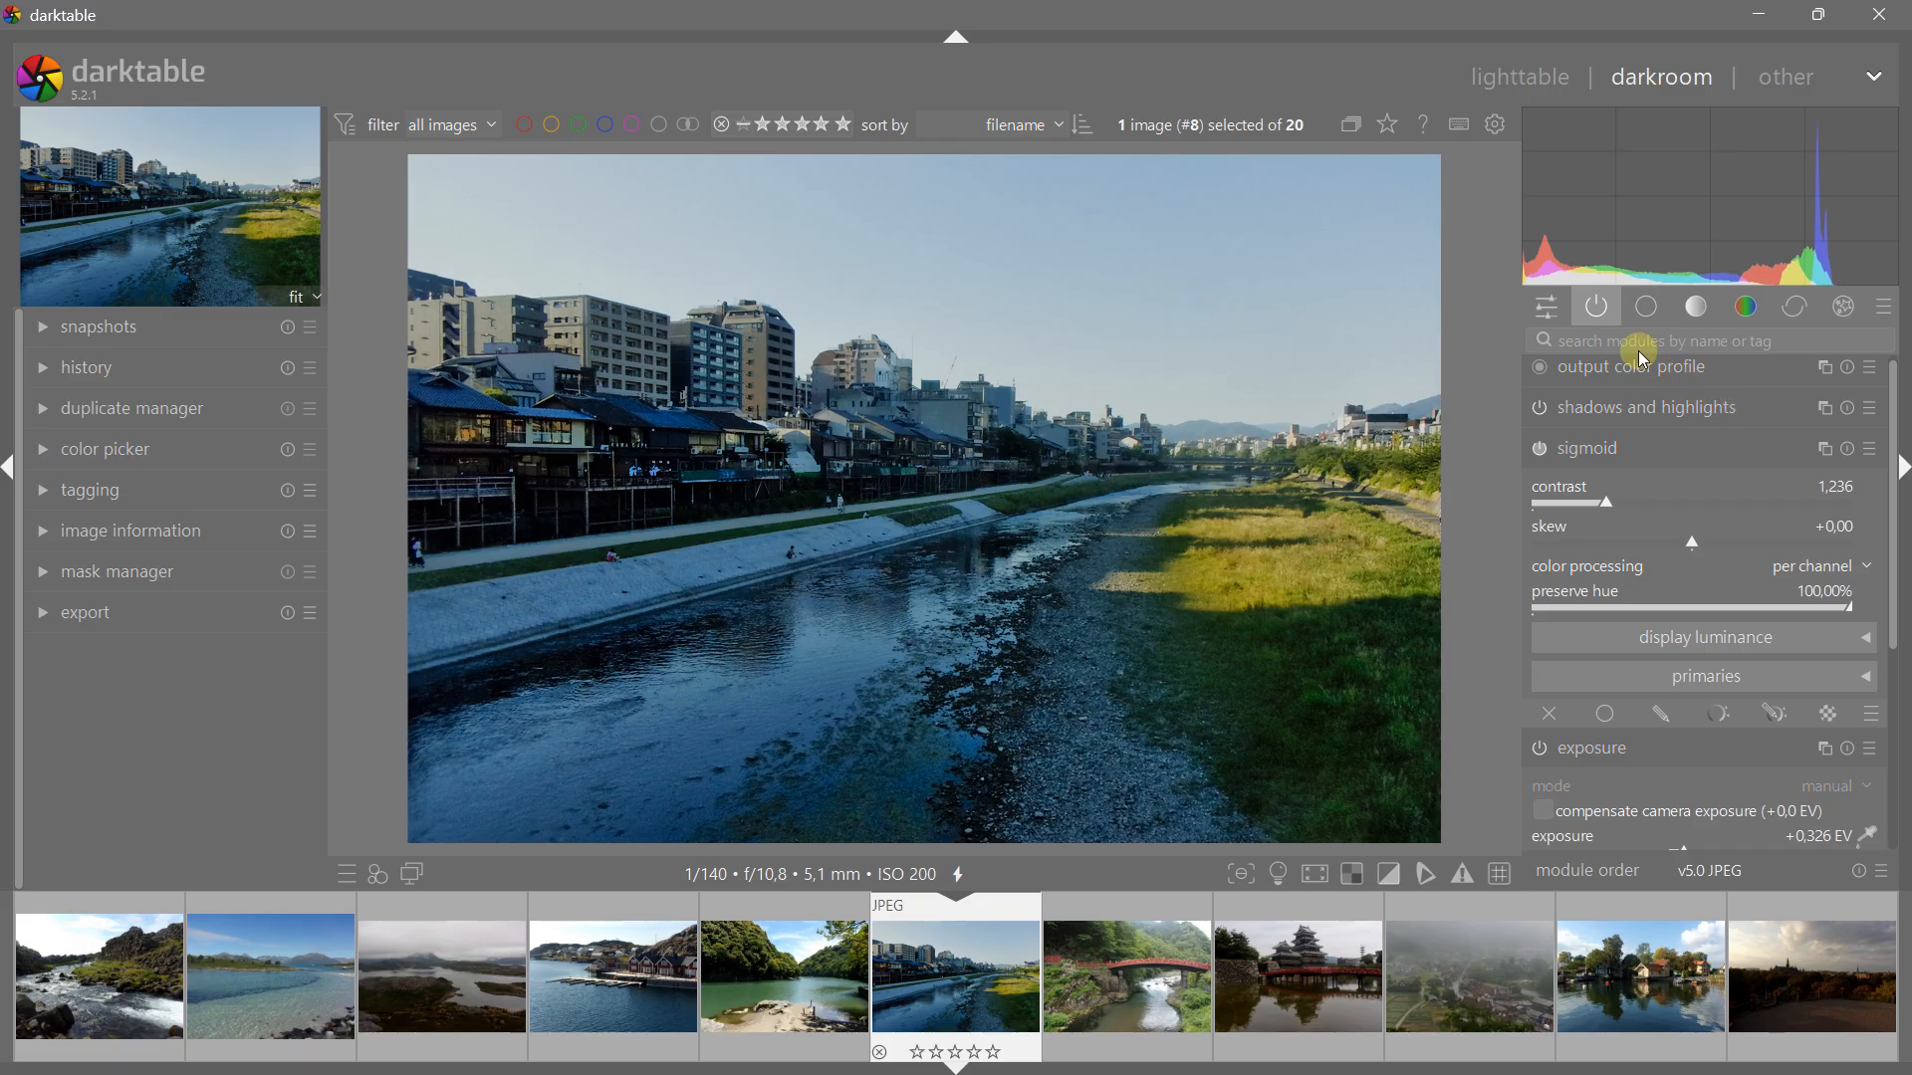
pyautogui.scroll(1, 1891, 503)
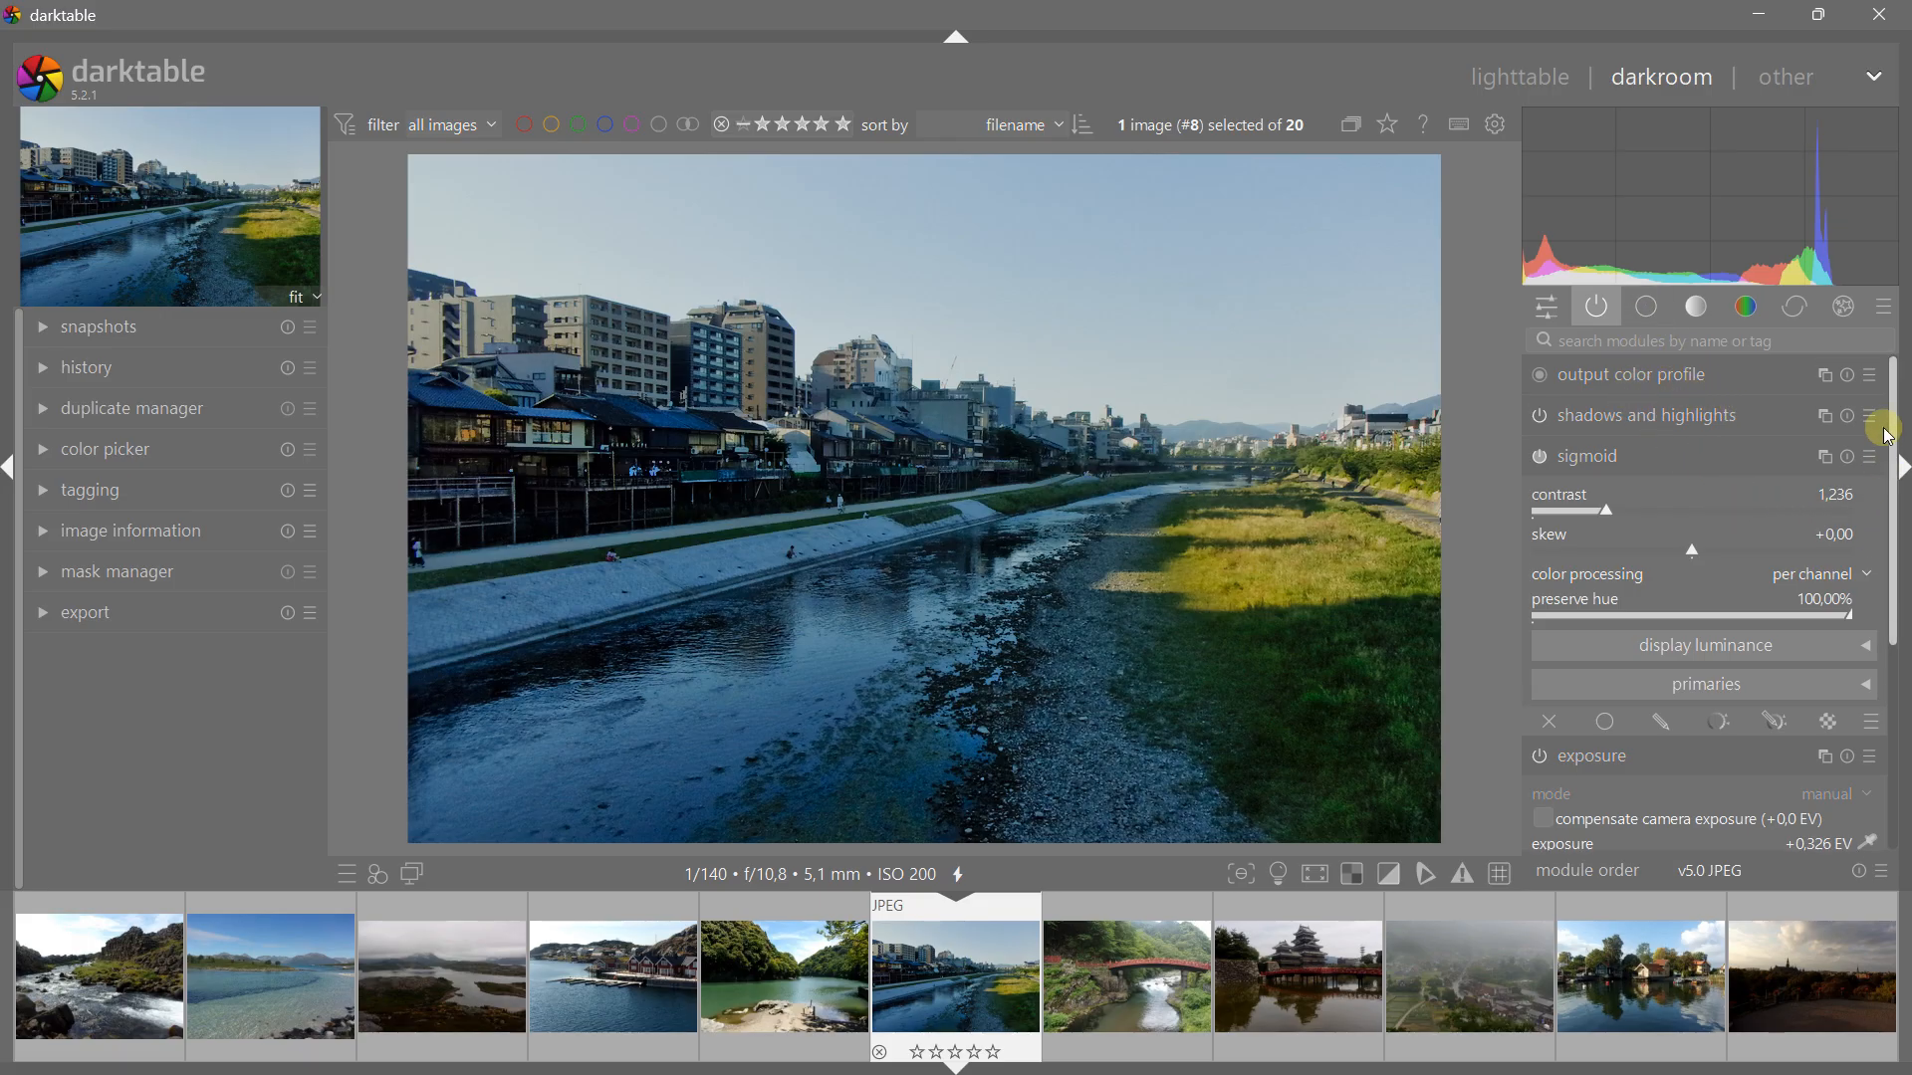
pyautogui.click(1590, 455)
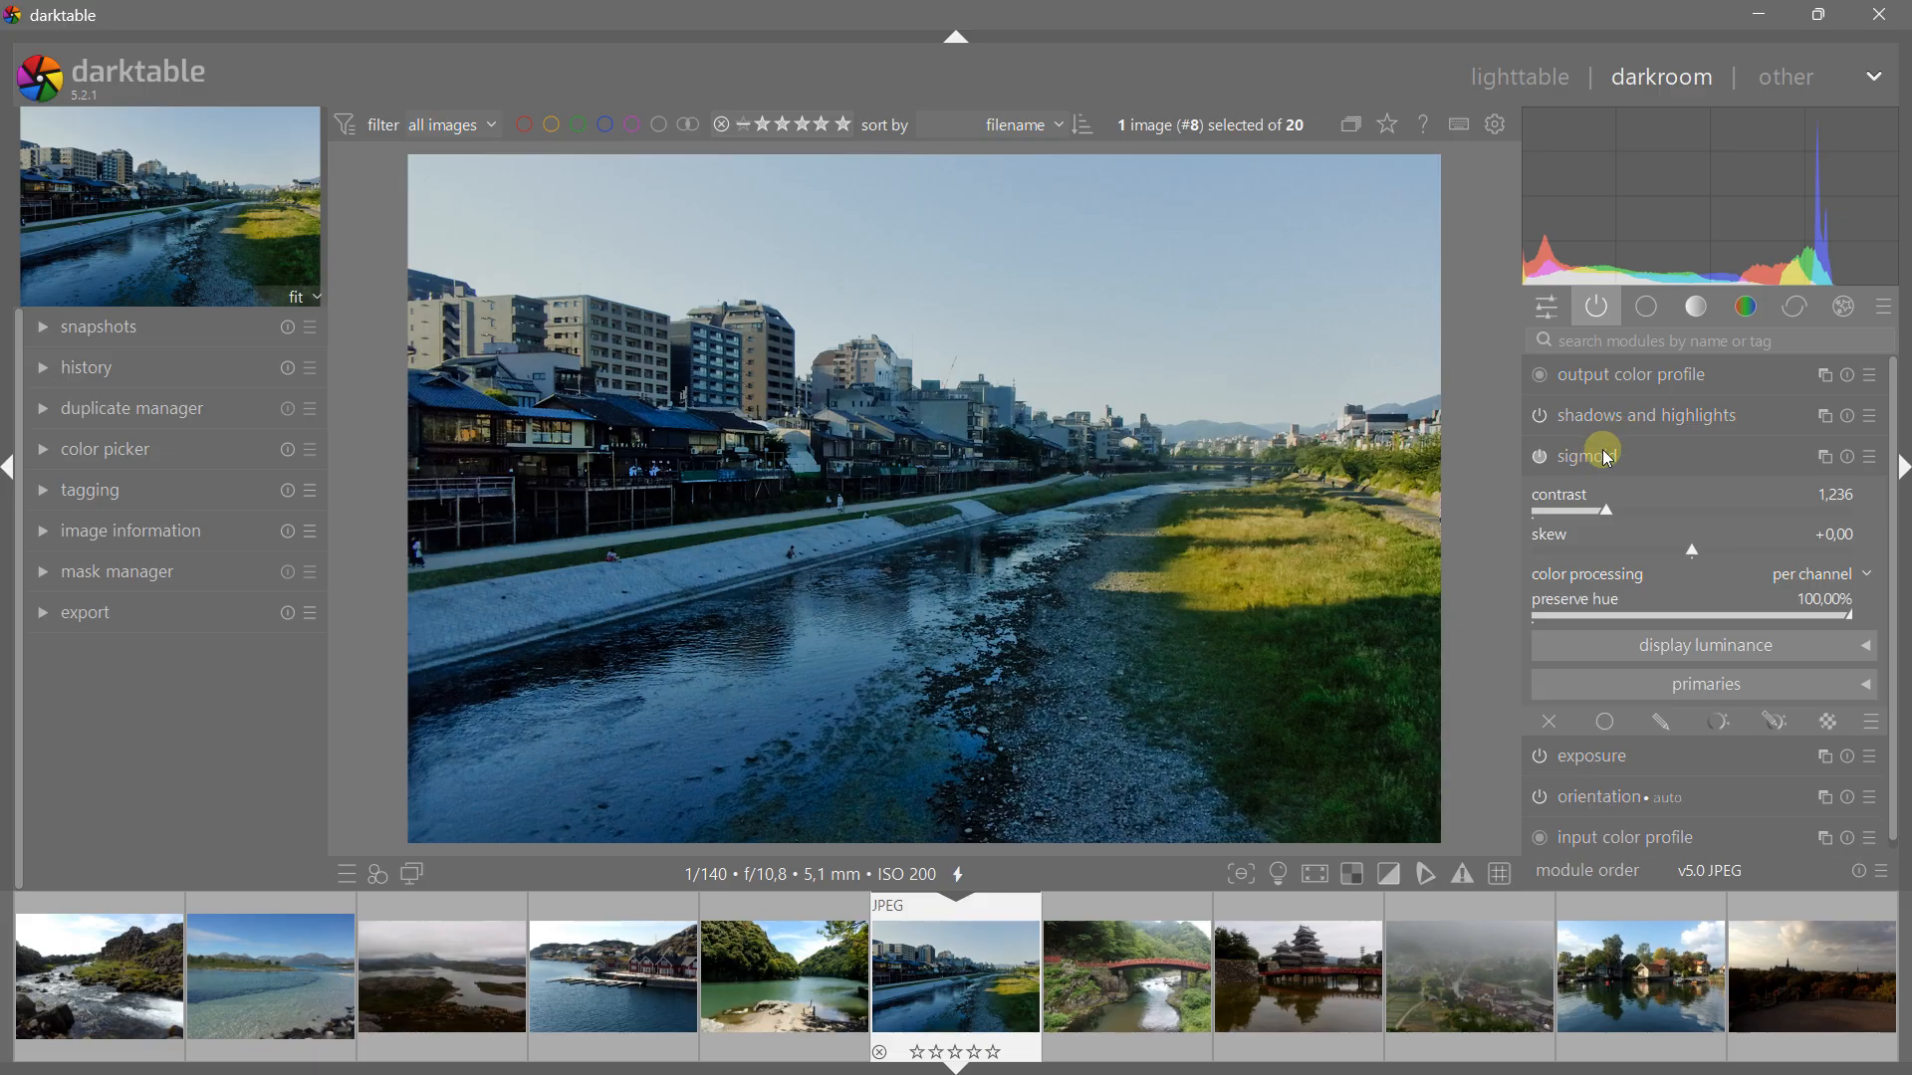
pyautogui.click(1595, 316)
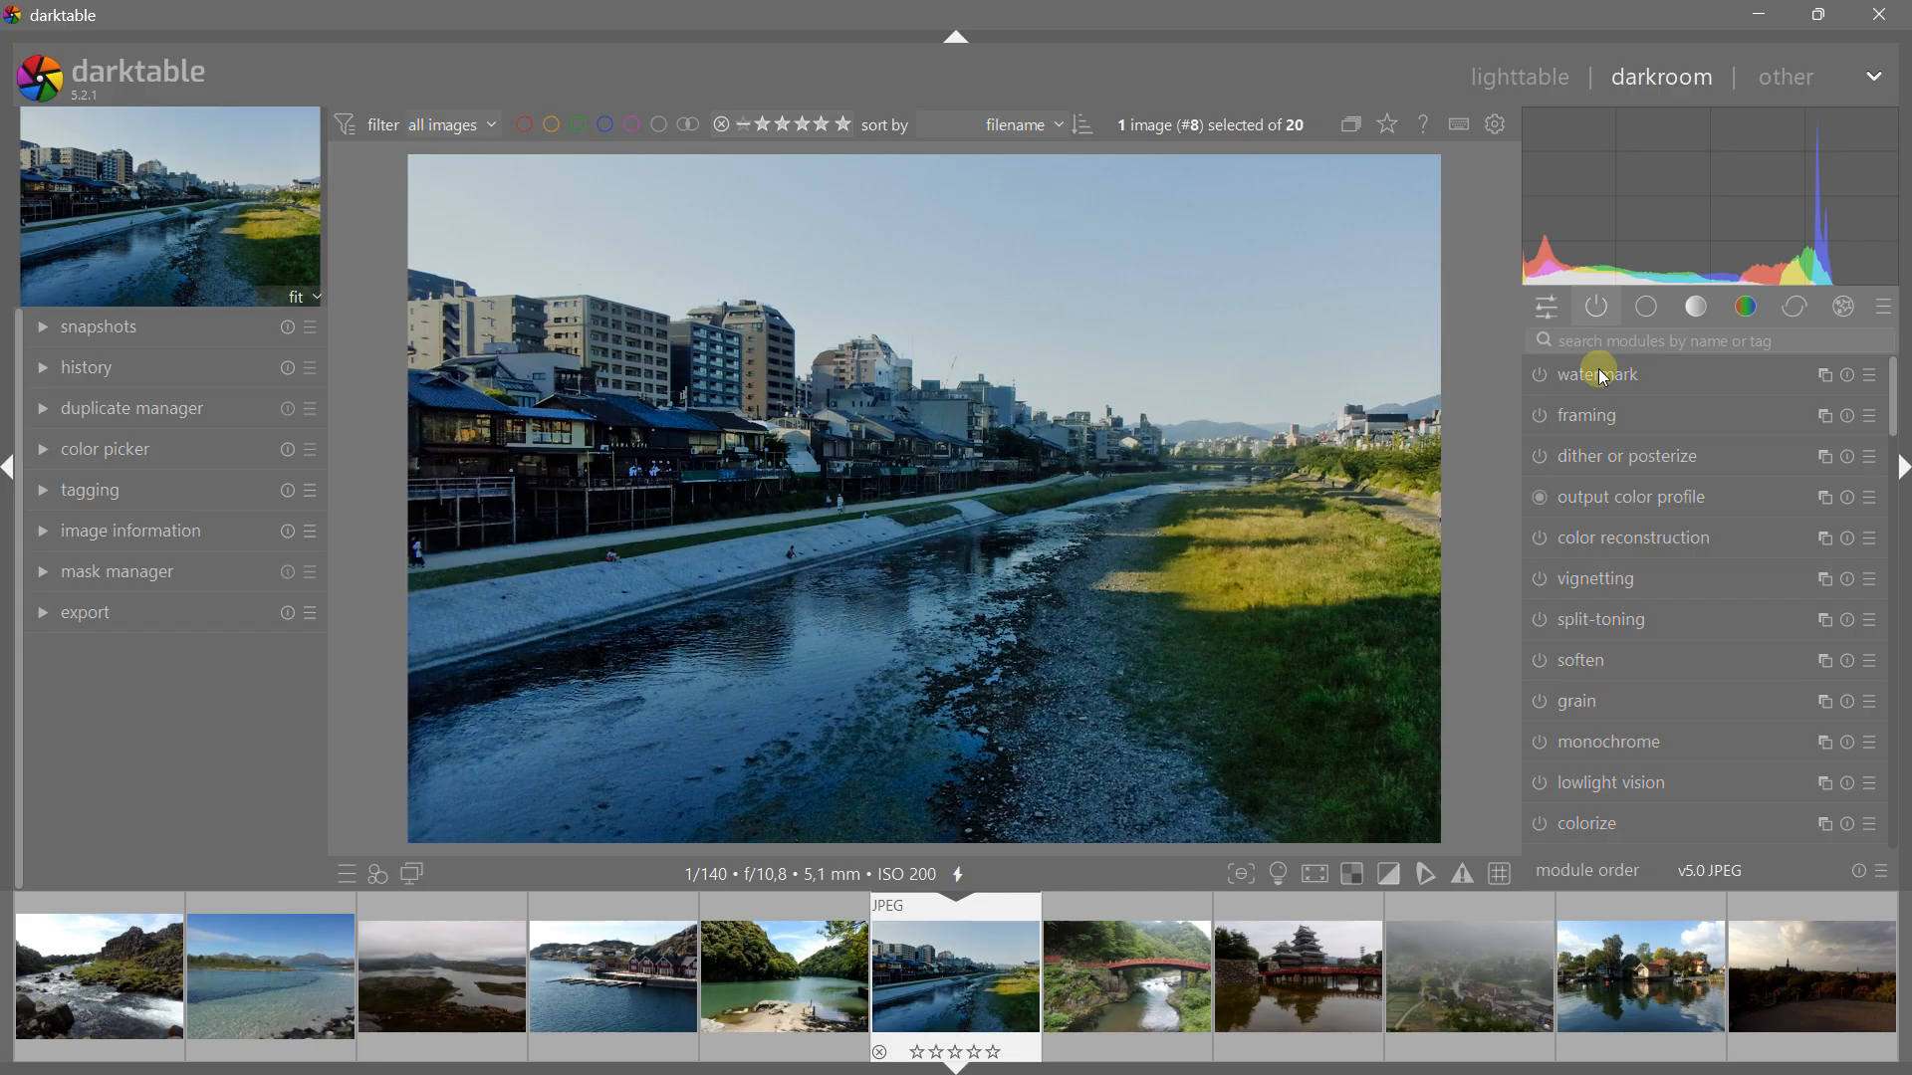
pyautogui.click(1605, 309)
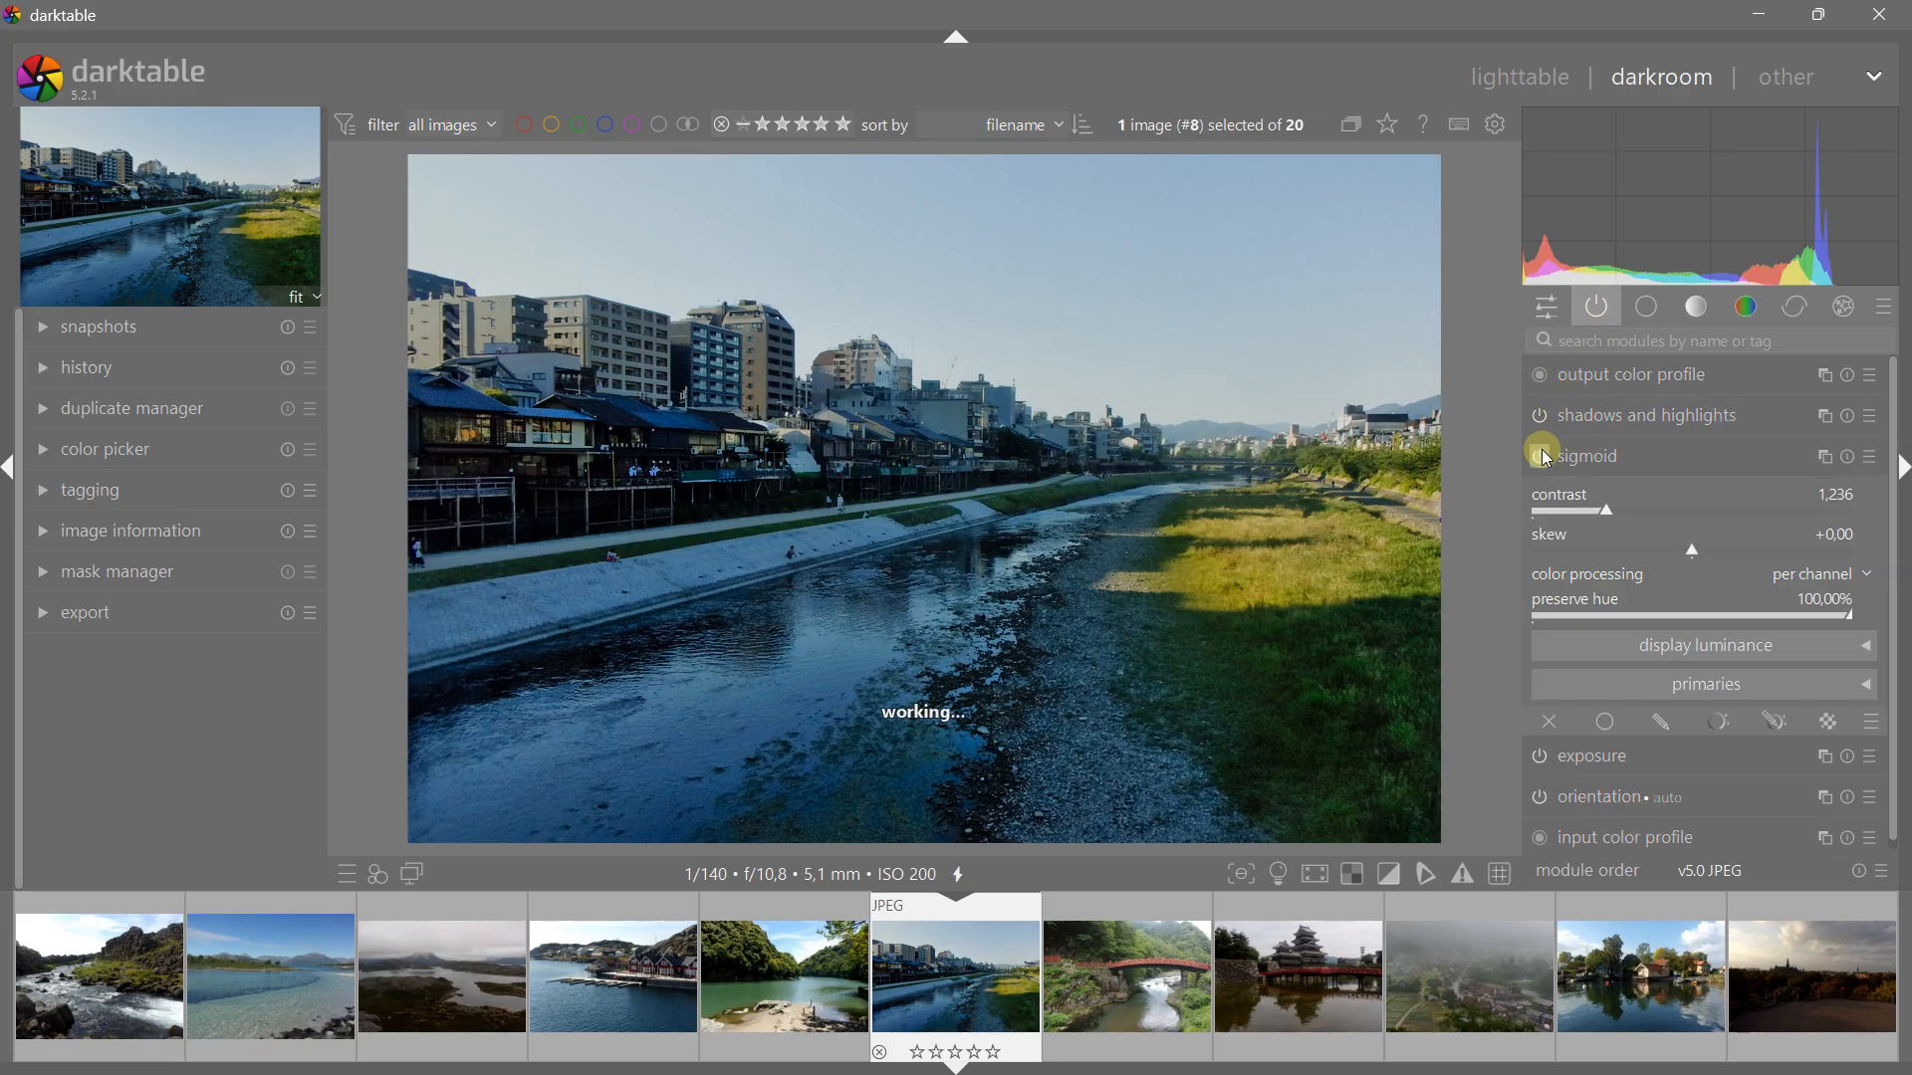
pyautogui.click(1545, 456)
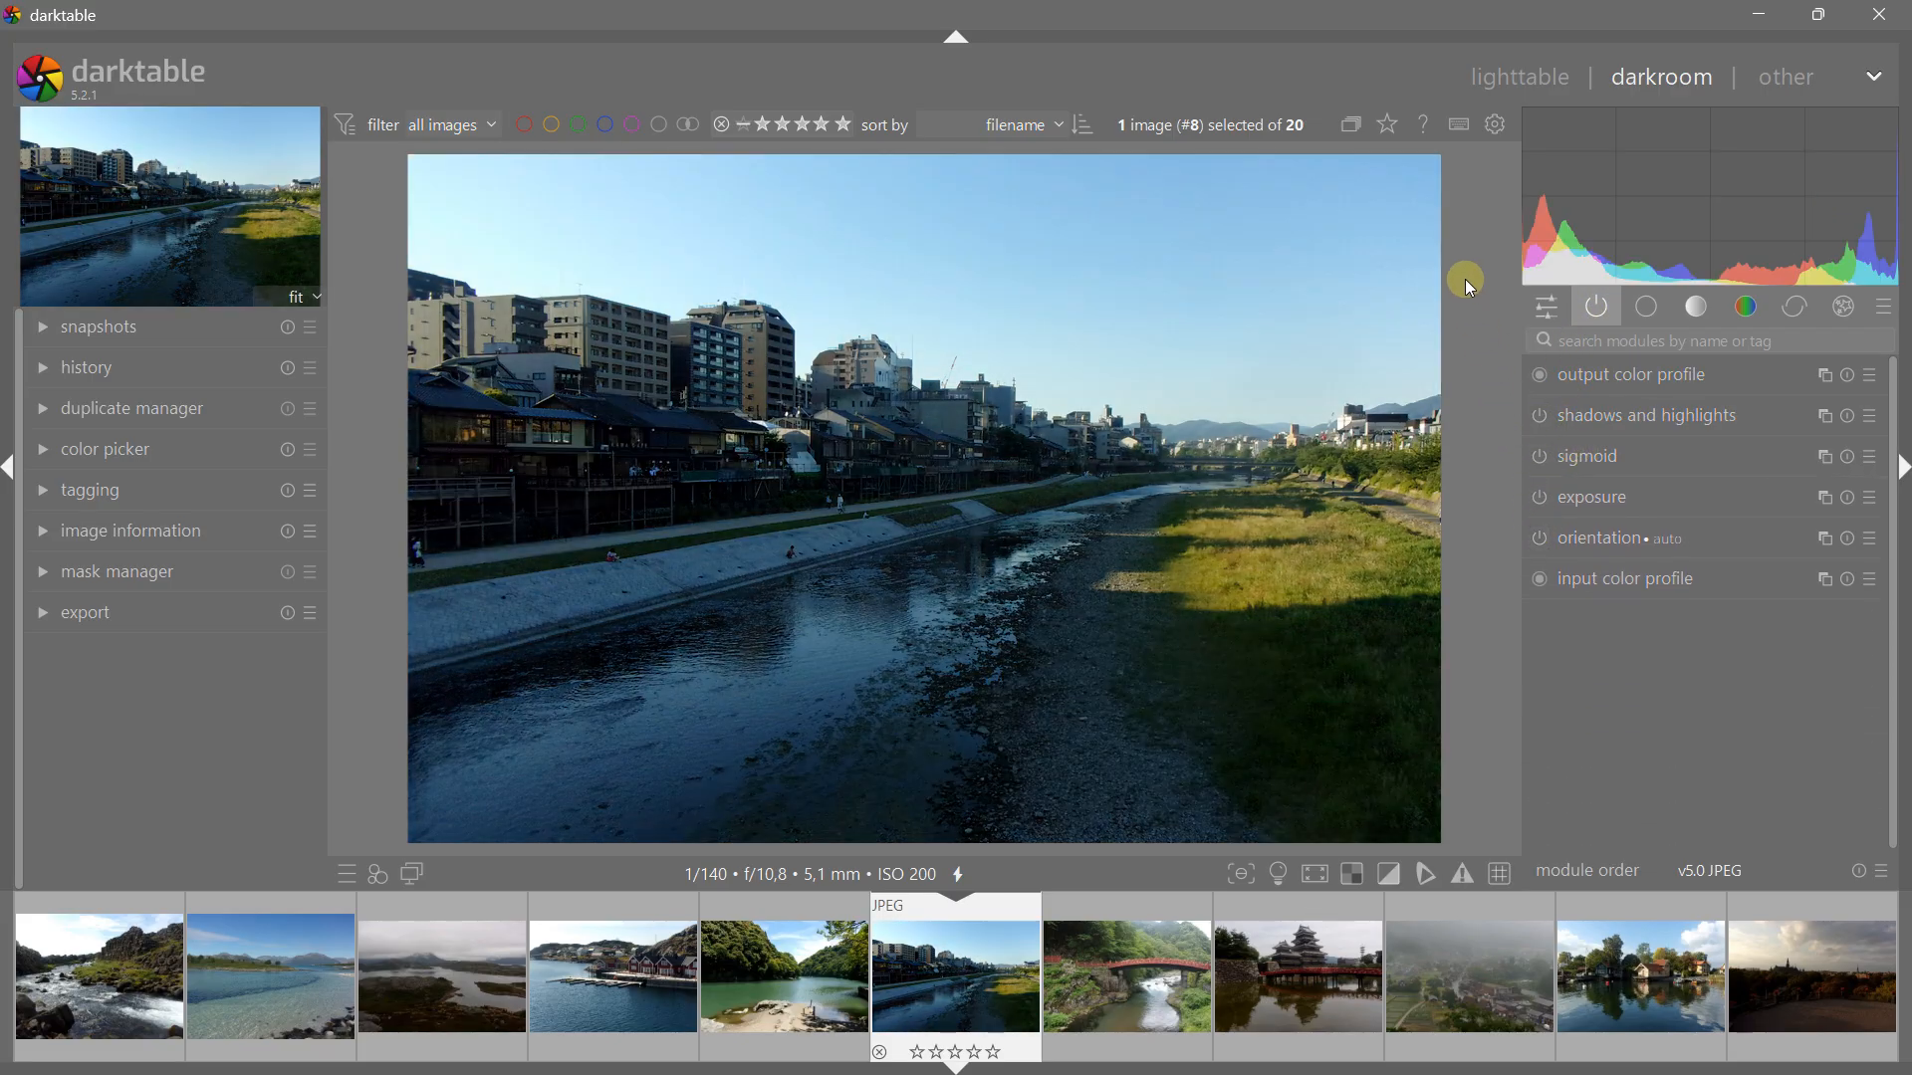
pyautogui.click(1615, 311)
pyautogui.click(1617, 312)
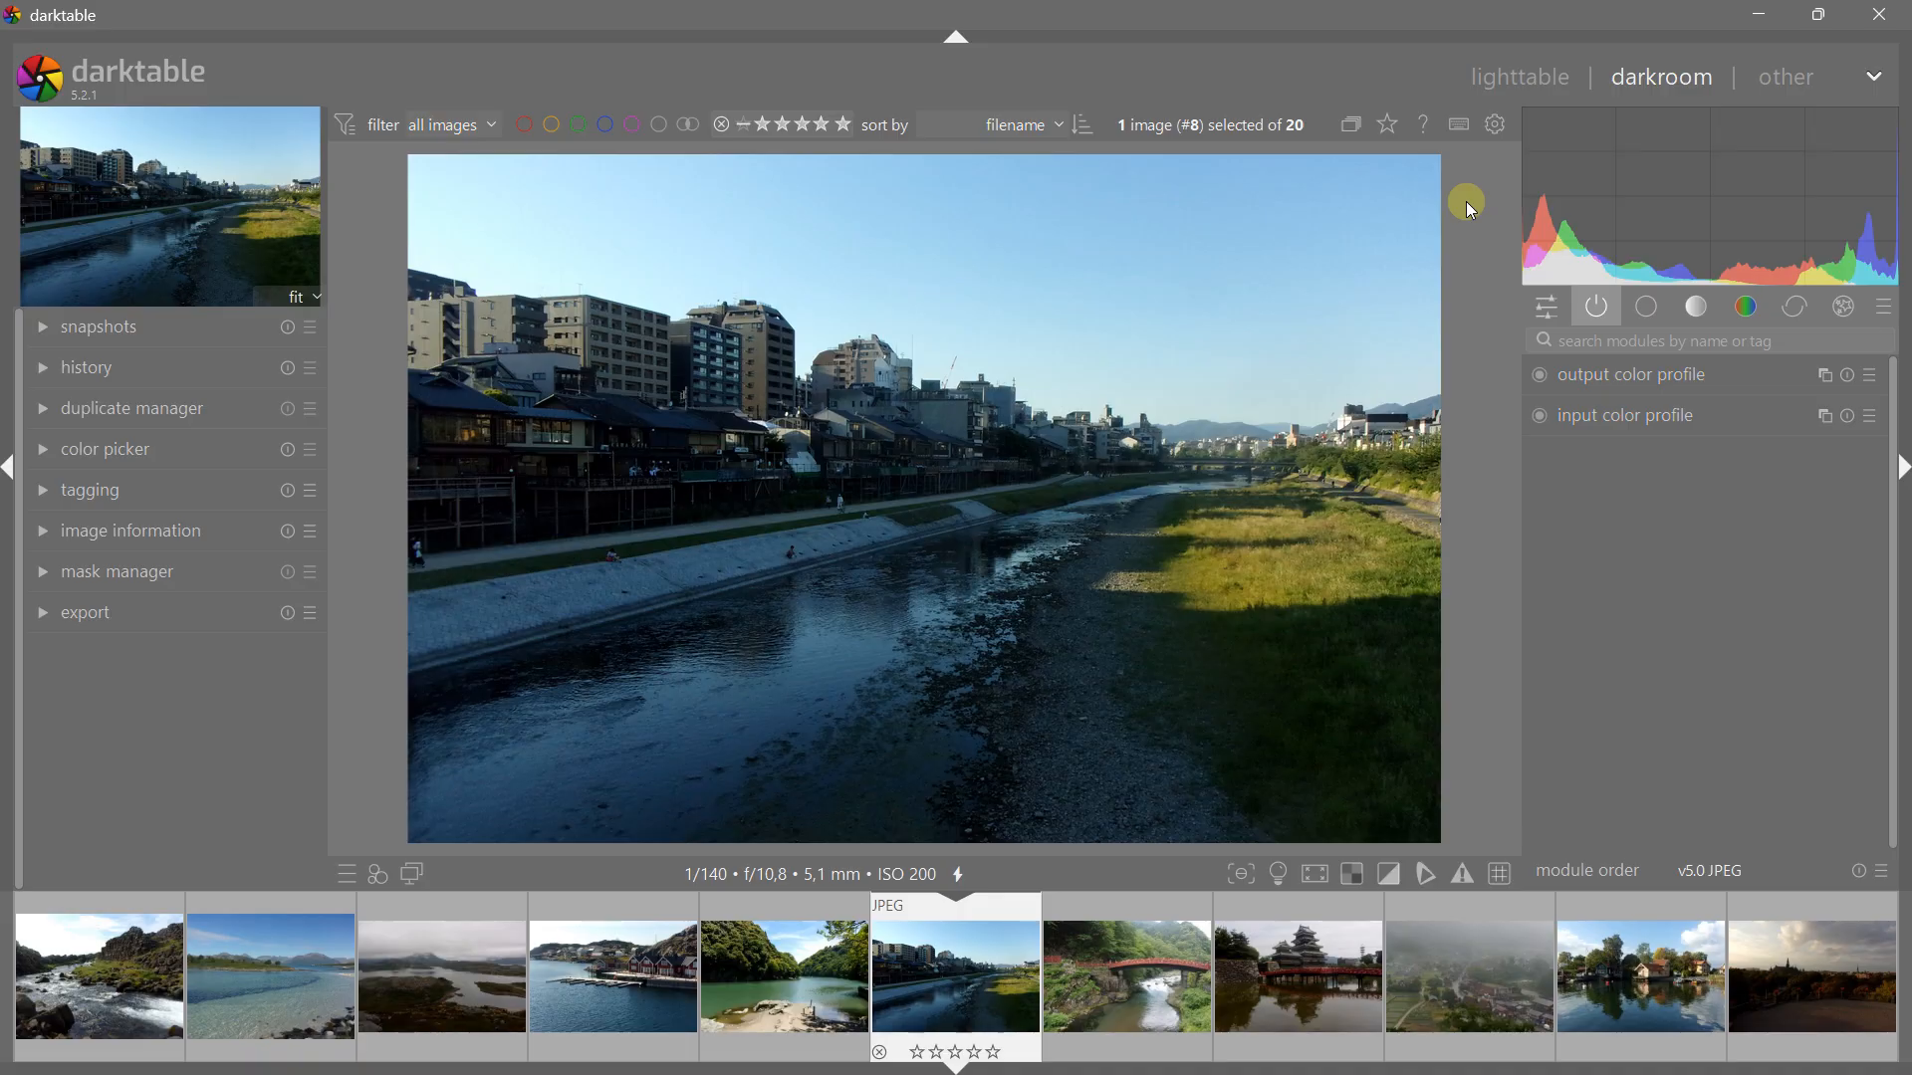
# Step: Return to the lighttable with no image selected and reset the collection to include all film rolls
pyautogui.click(1498, 104)
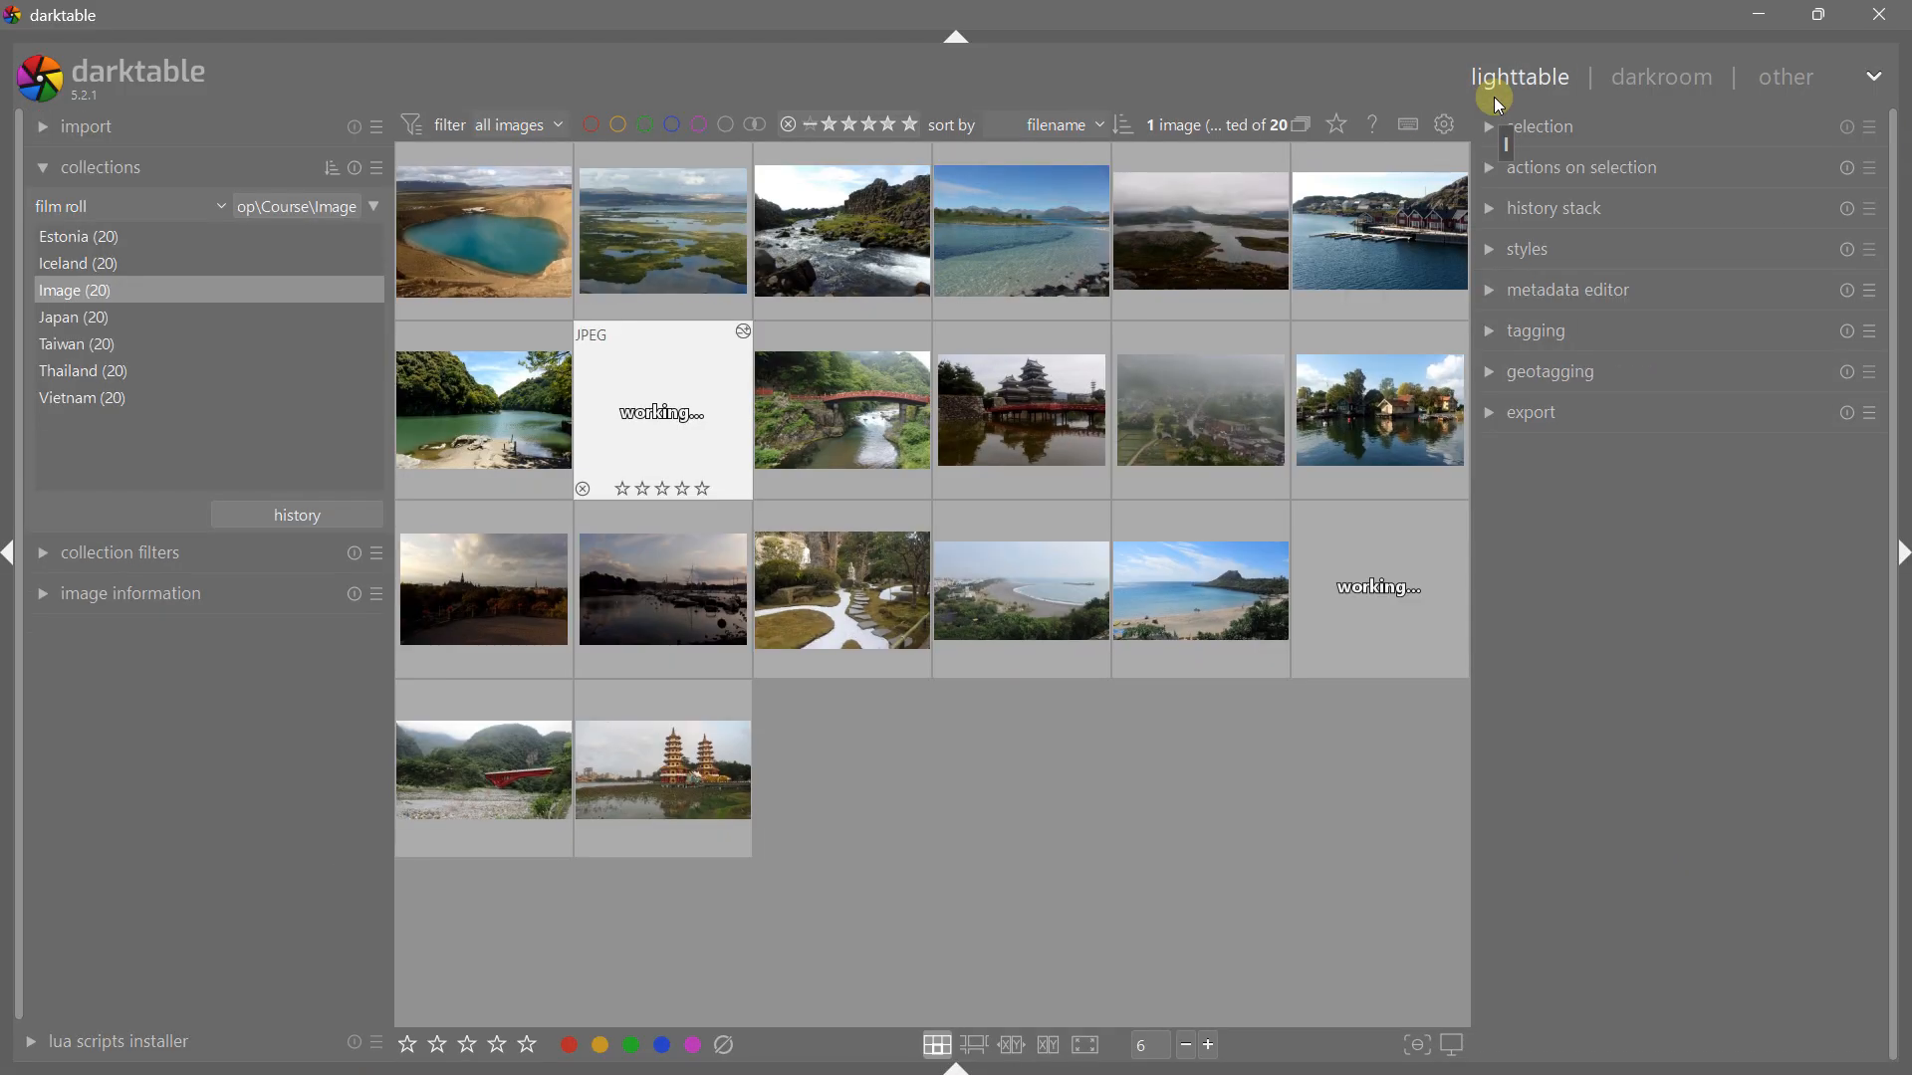
pyautogui.click(1054, 816)
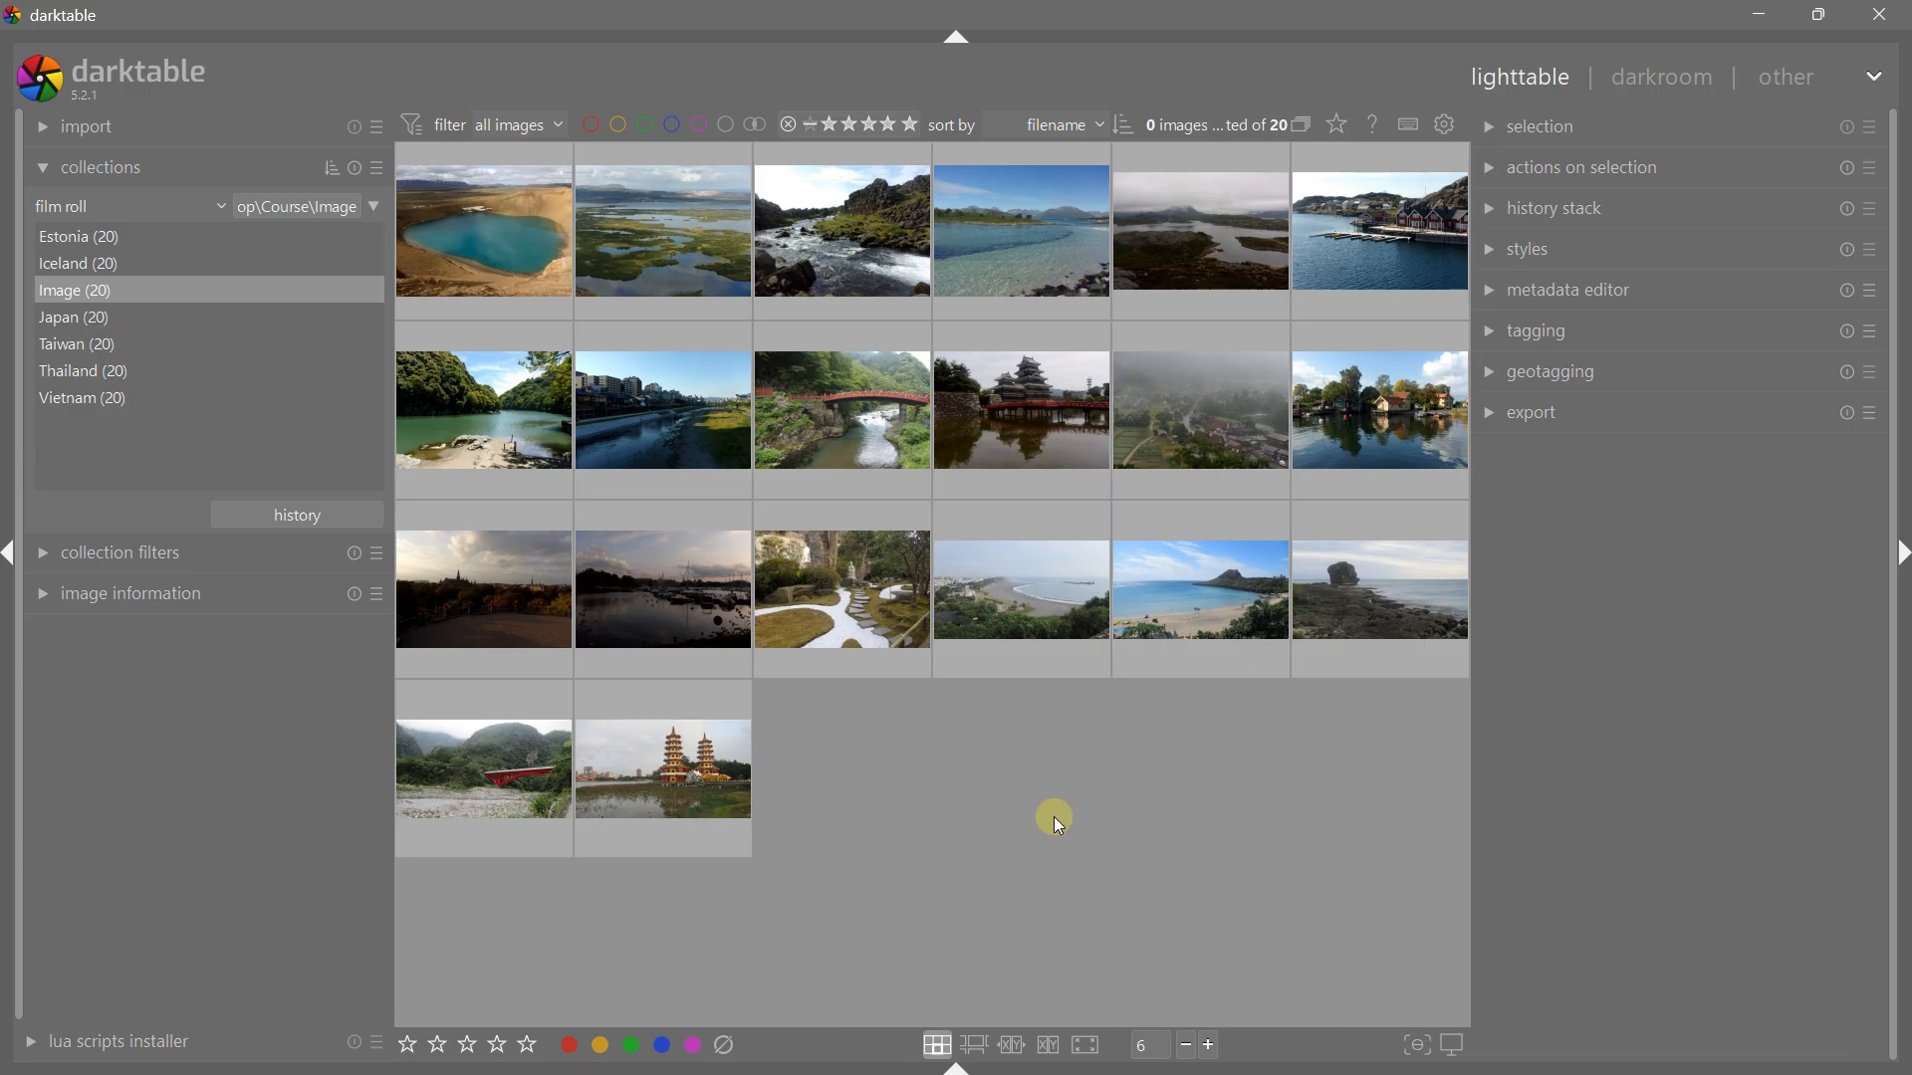
pyautogui.click(353, 169)
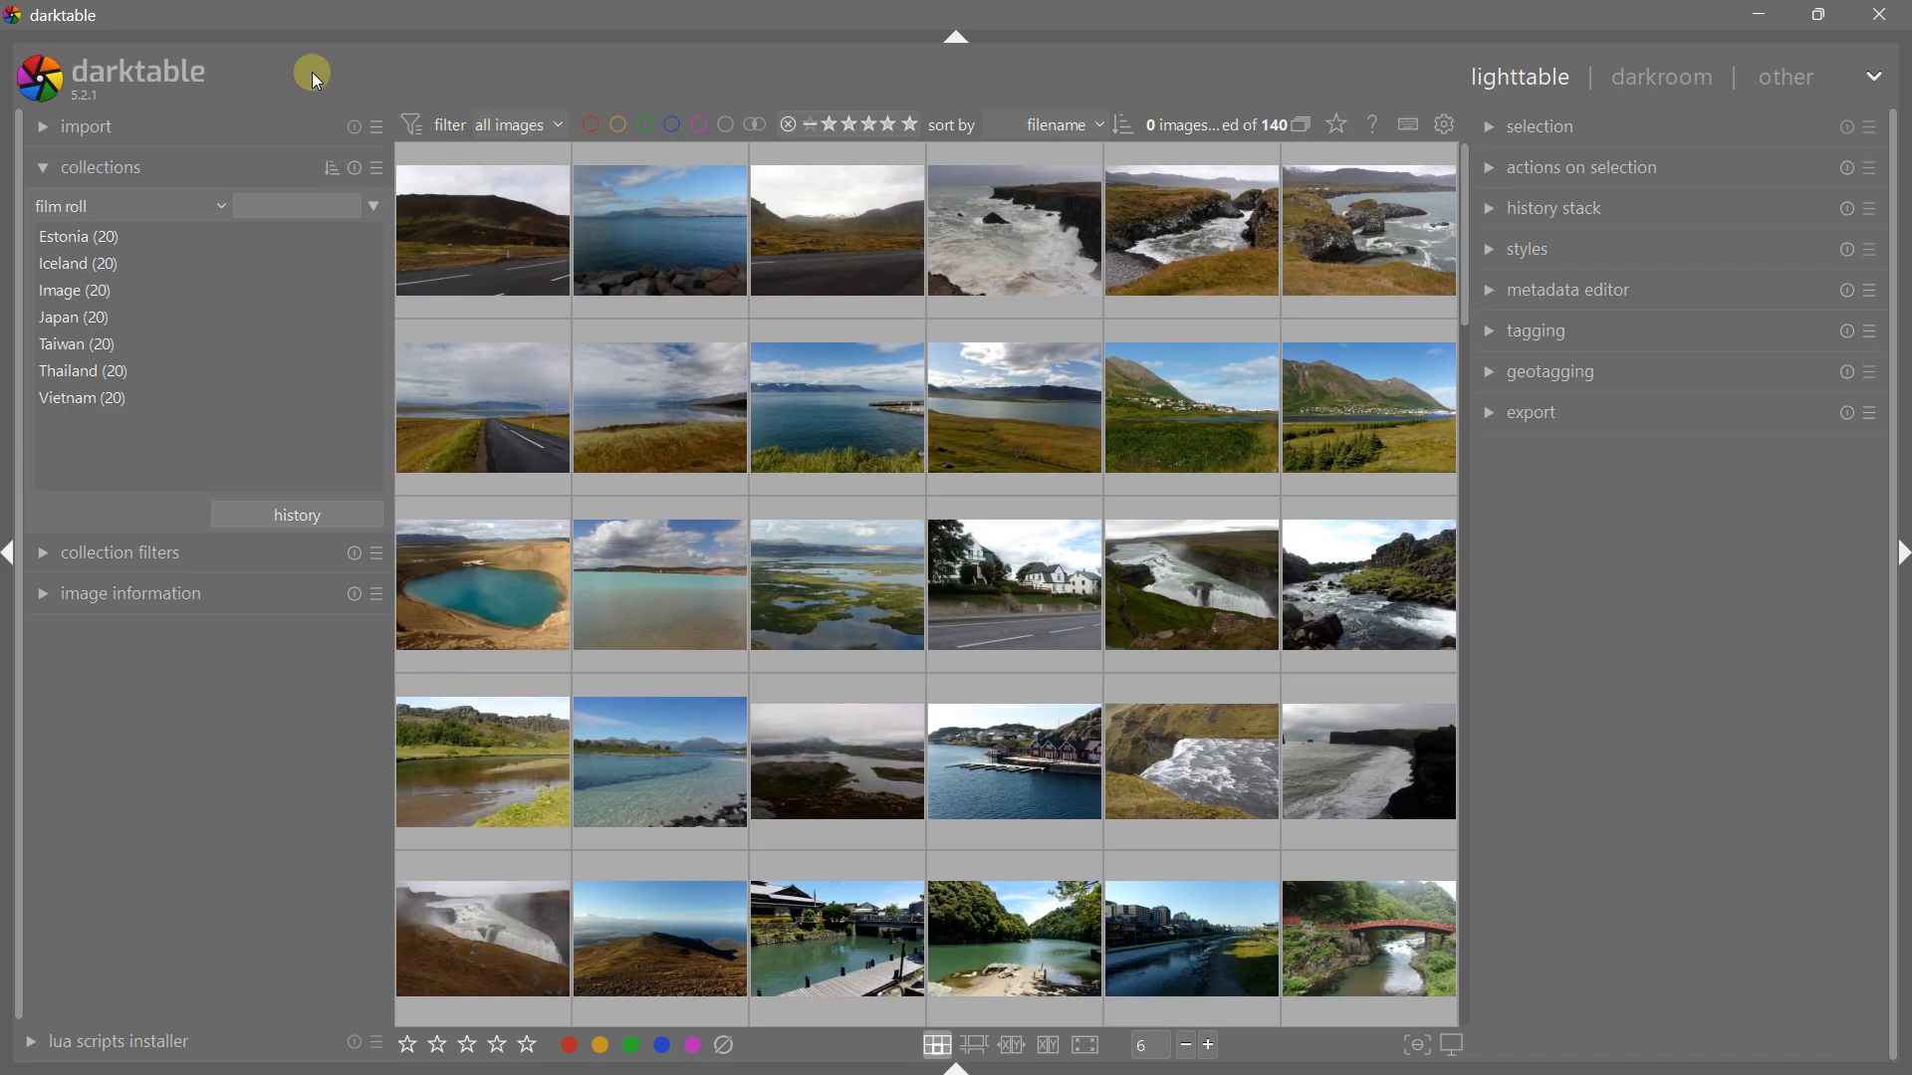